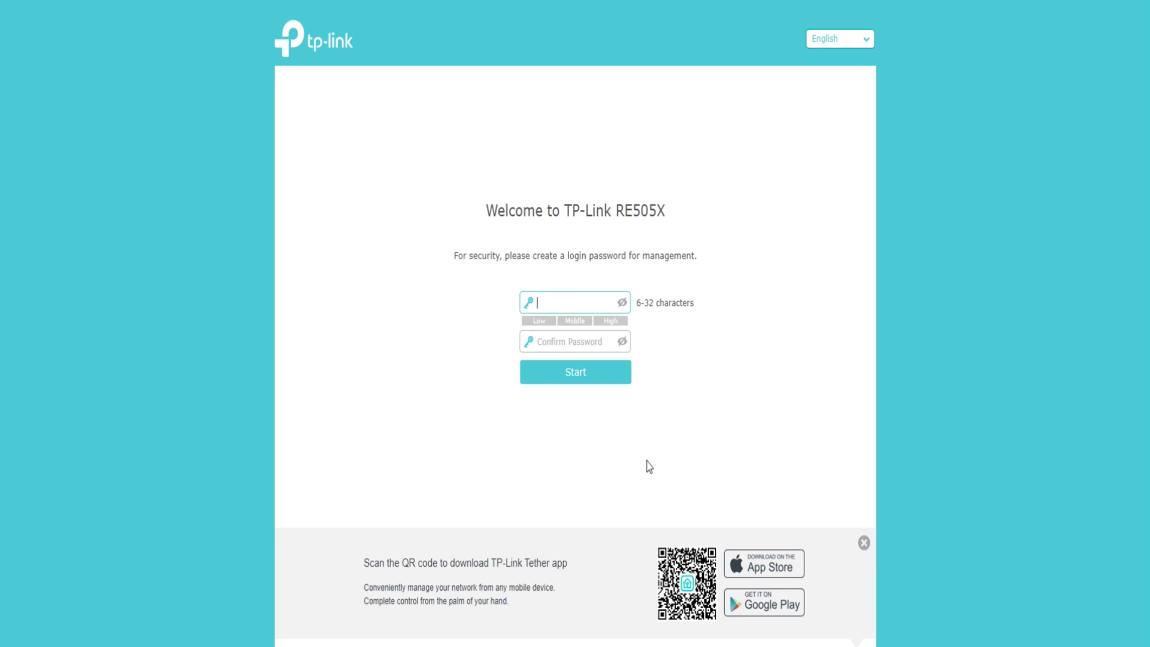
# - Create the management login password, entering it in both fields, and submit it
pyautogui.click(579, 301)
pyautogui.write('••••••')
pyautogui.click(580, 339)
pyautogui.write('••••••')
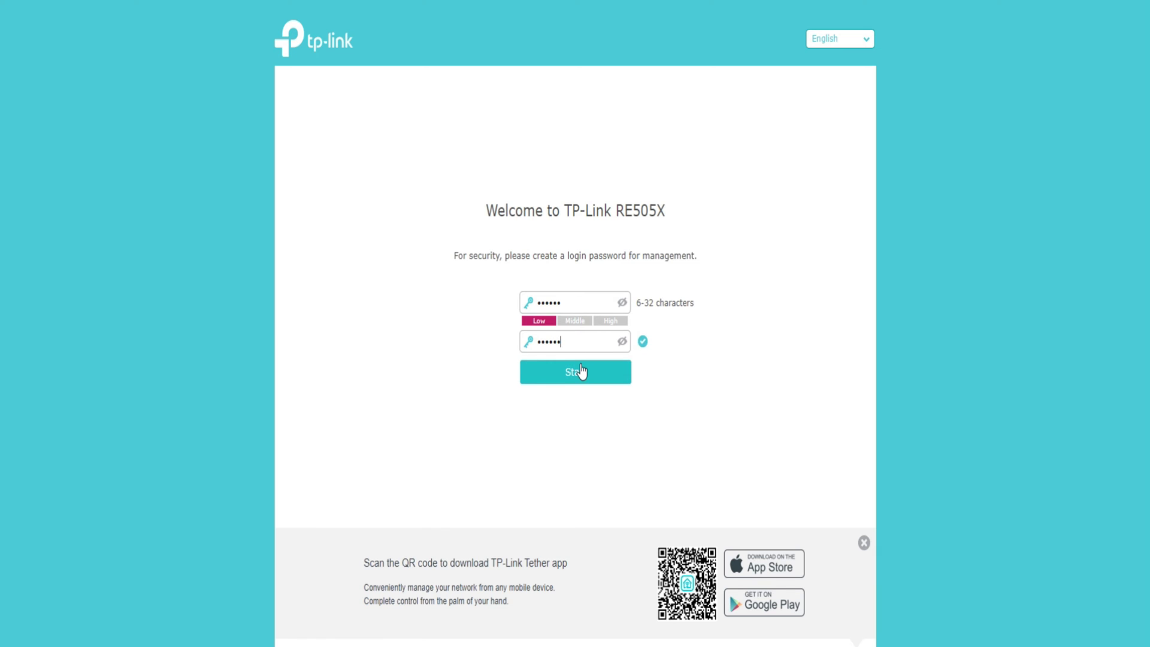
pyautogui.click(580, 369)
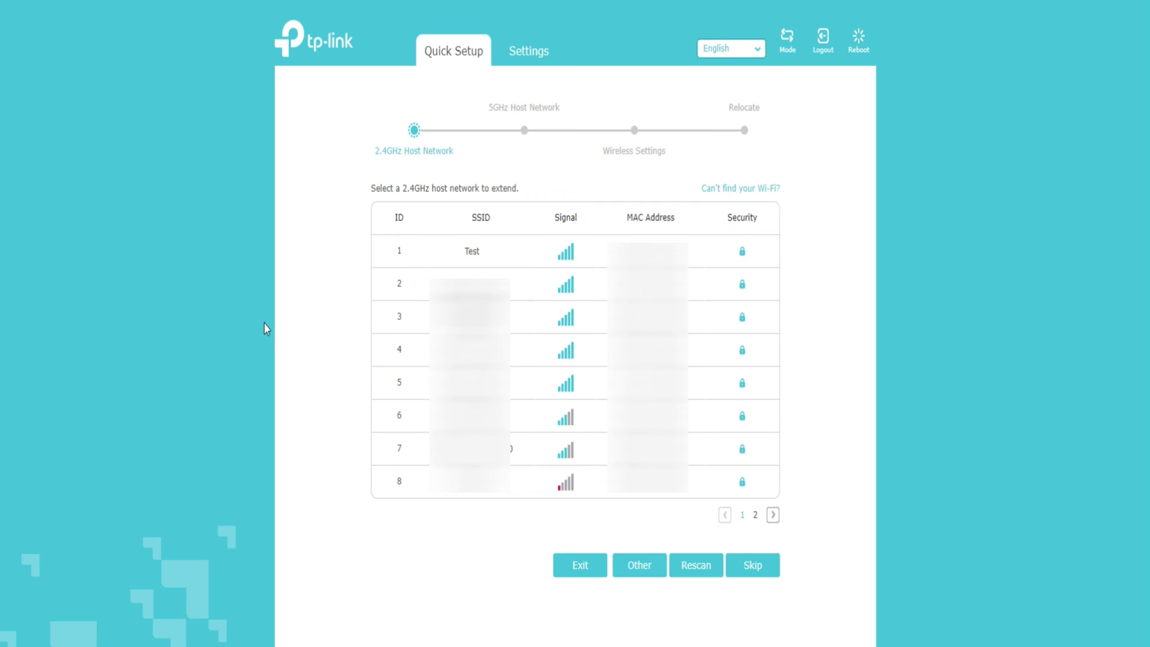
# - Choose Test as the 2.4GHz host network and enter its Wi-Fi password
pyautogui.click(472, 251)
pyautogui.click(593, 296)
pyautogui.write('12345678')
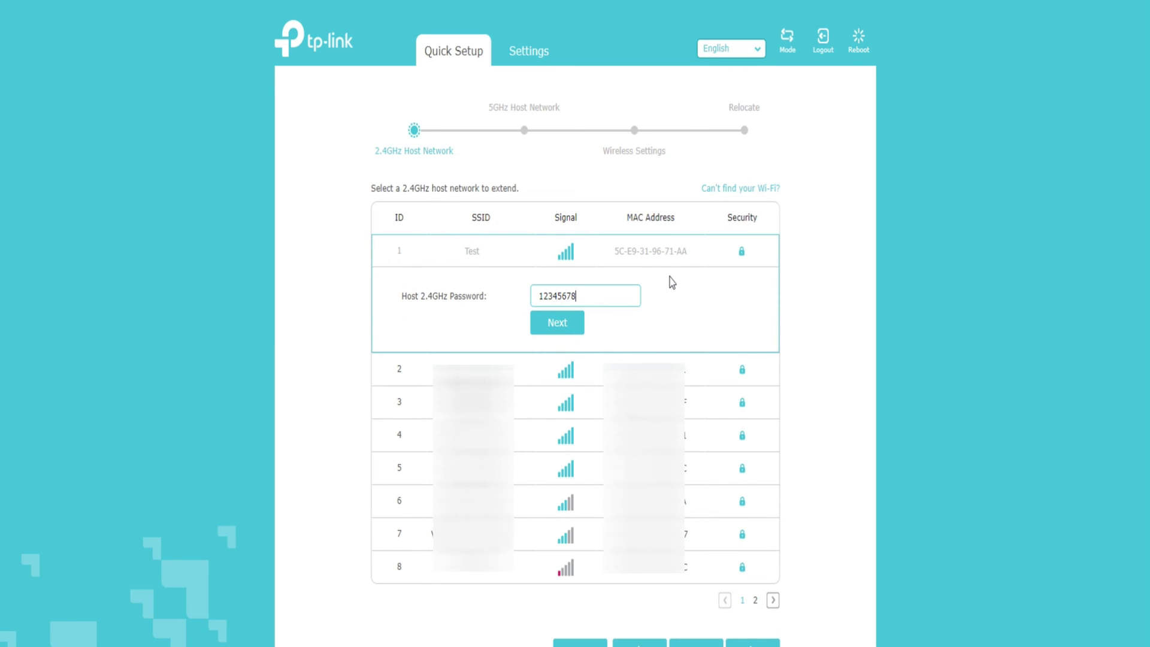
pyautogui.click(560, 322)
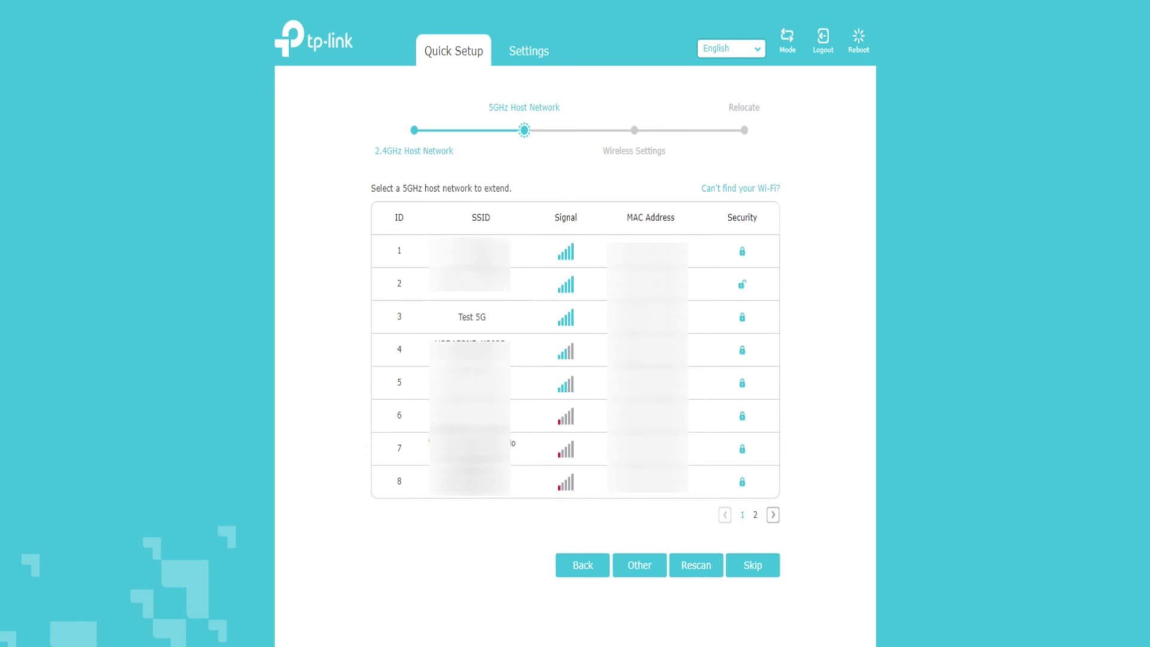
# - Choose Test 5G as the 5GHz host network and enter its Wi-Fi password
pyautogui.click(474, 318)
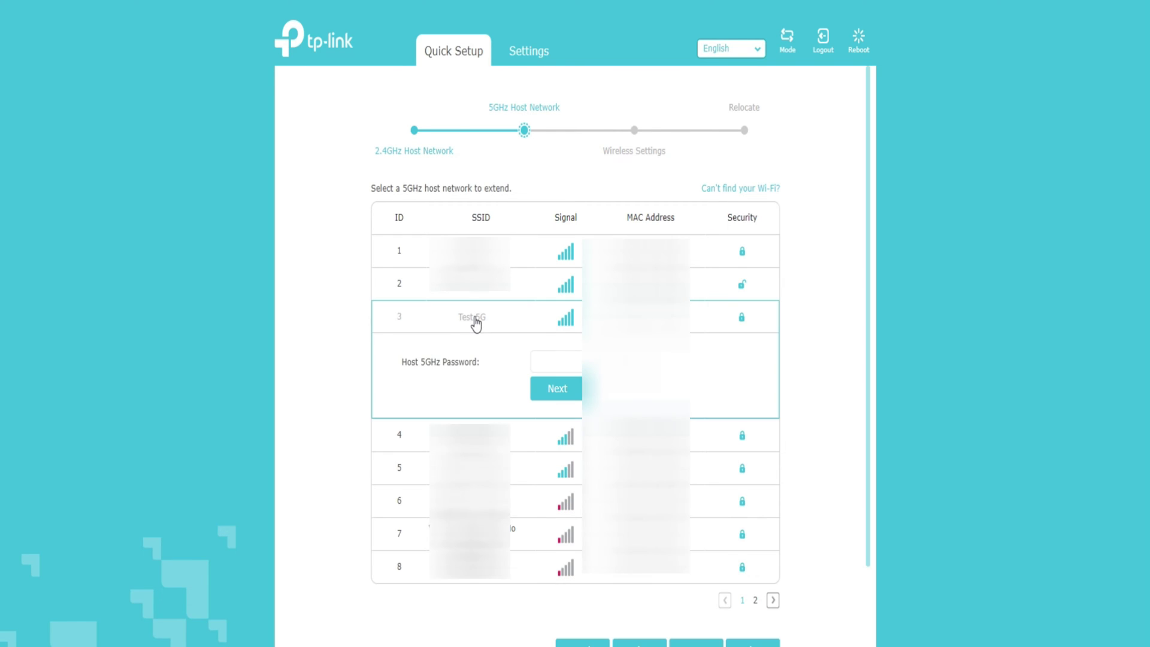
pyautogui.click(552, 360)
pyautogui.write('12345678')
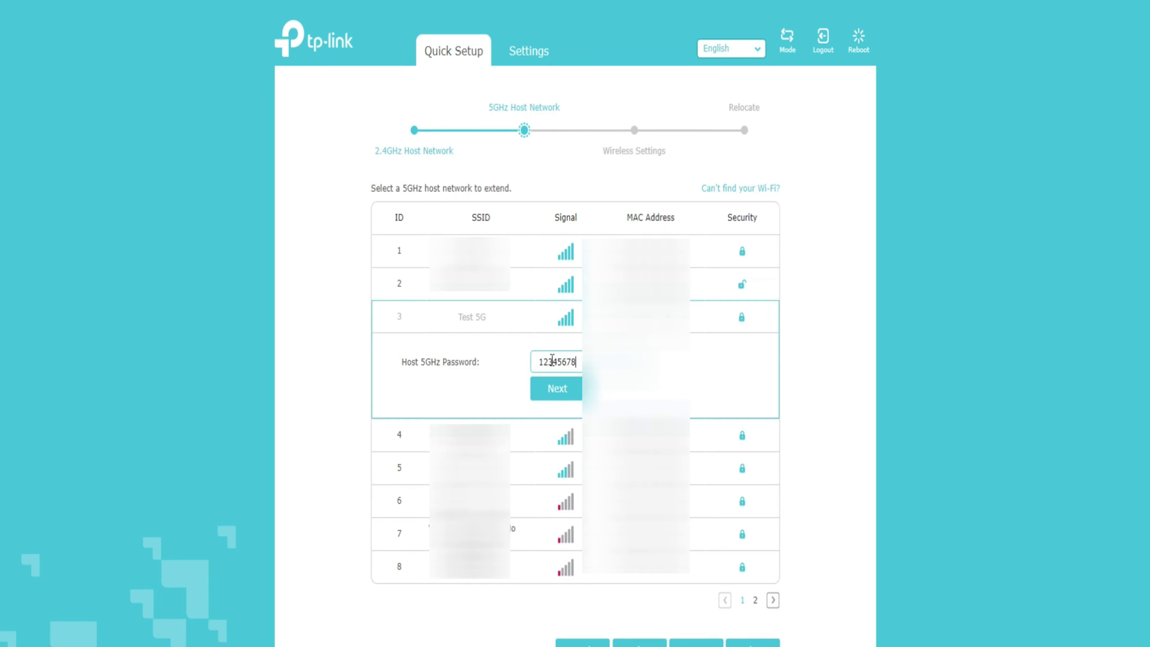
pyautogui.click(566, 390)
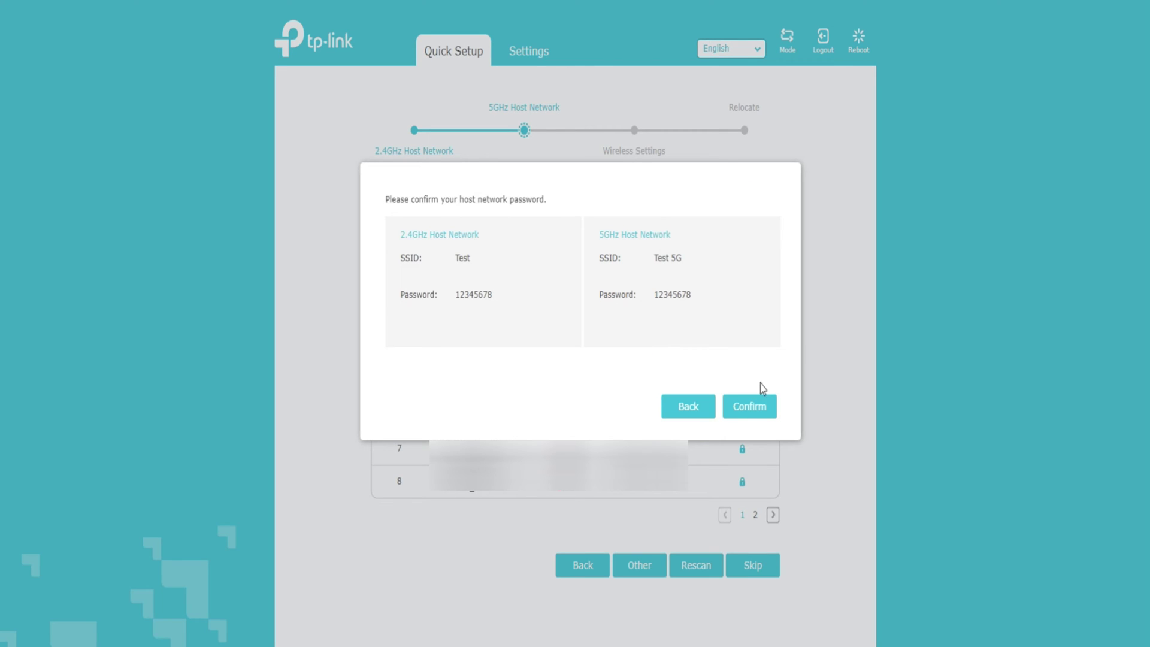
# - Confirm both host passwords and apply the extended names Test_EXT and Test 5G_EXT
pyautogui.click(750, 407)
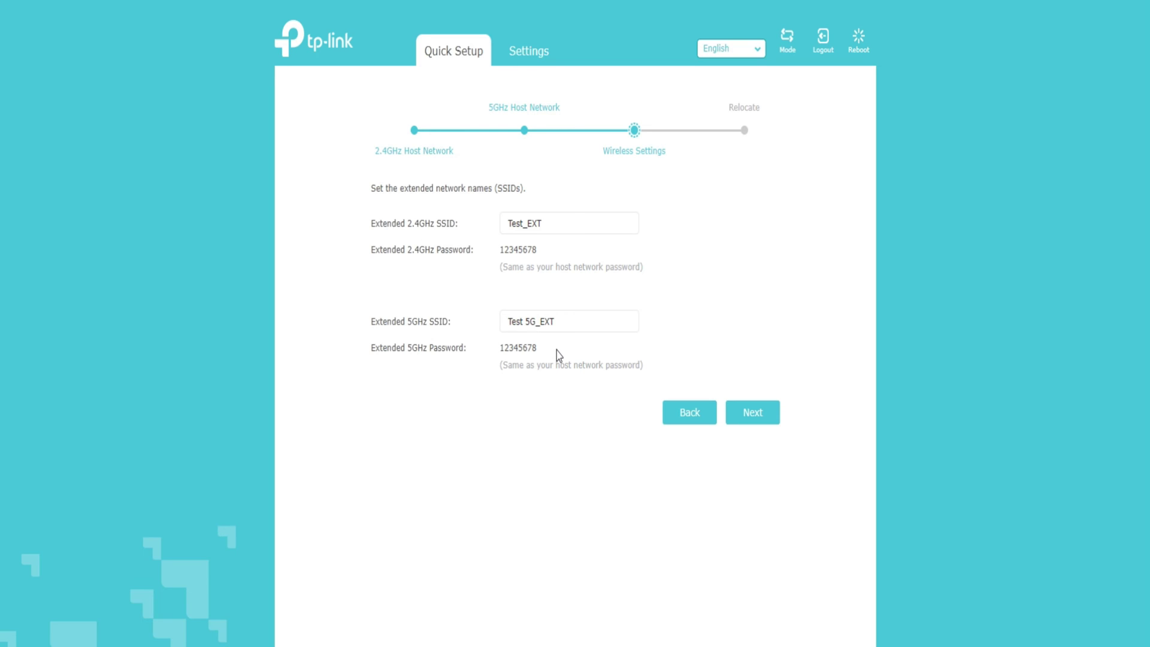
pyautogui.click(760, 419)
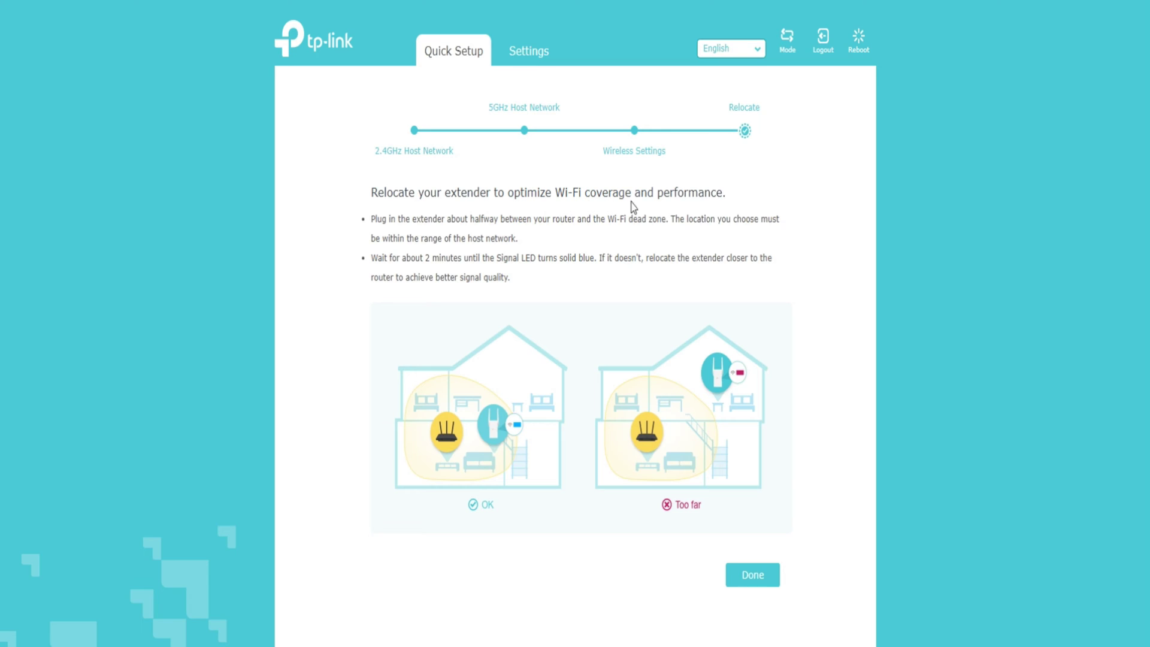
# - Finish the Relocate step, confirm connection to the extended network, and complete Quick Setup
pyautogui.click(776, 582)
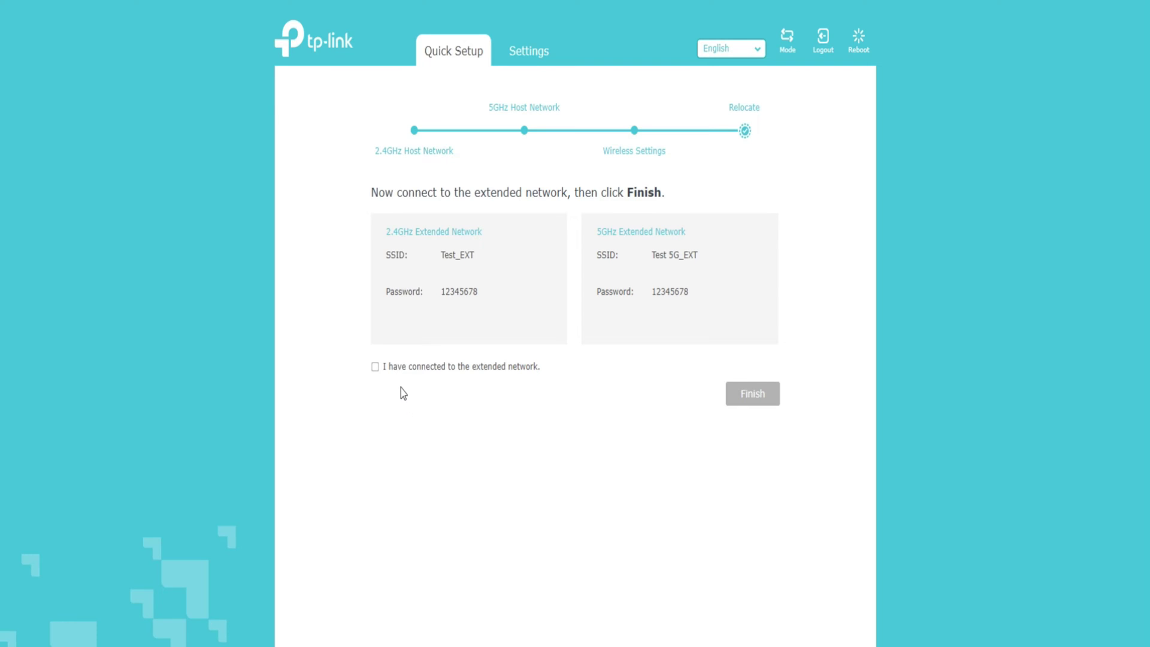
pyautogui.click(375, 374)
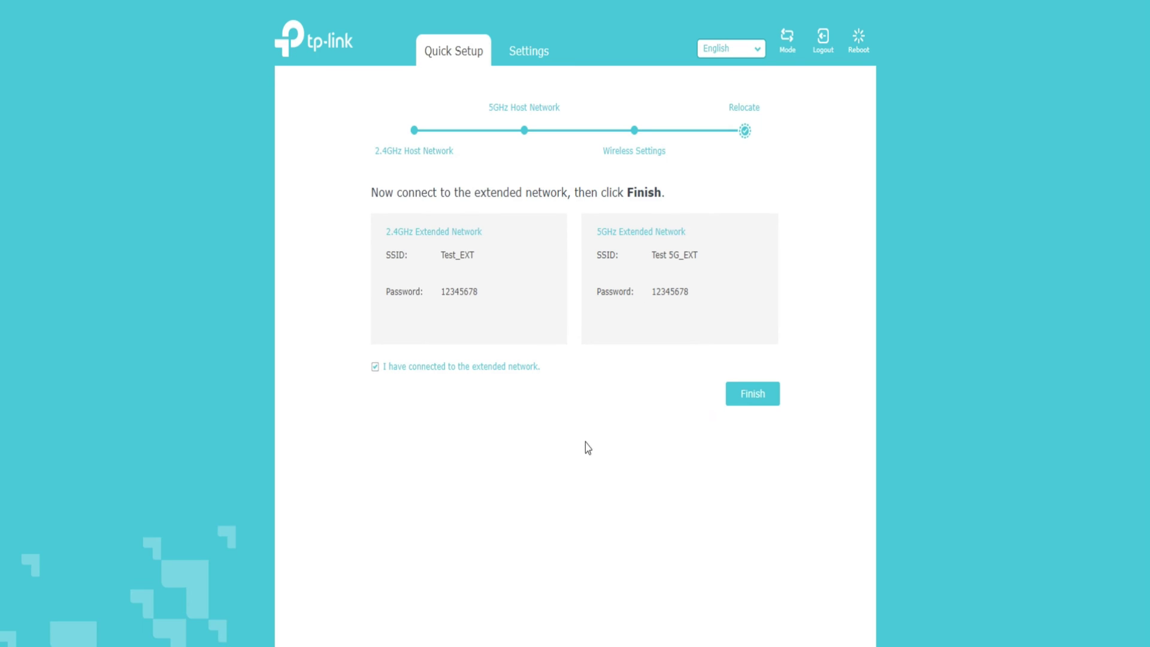
pyautogui.click(747, 401)
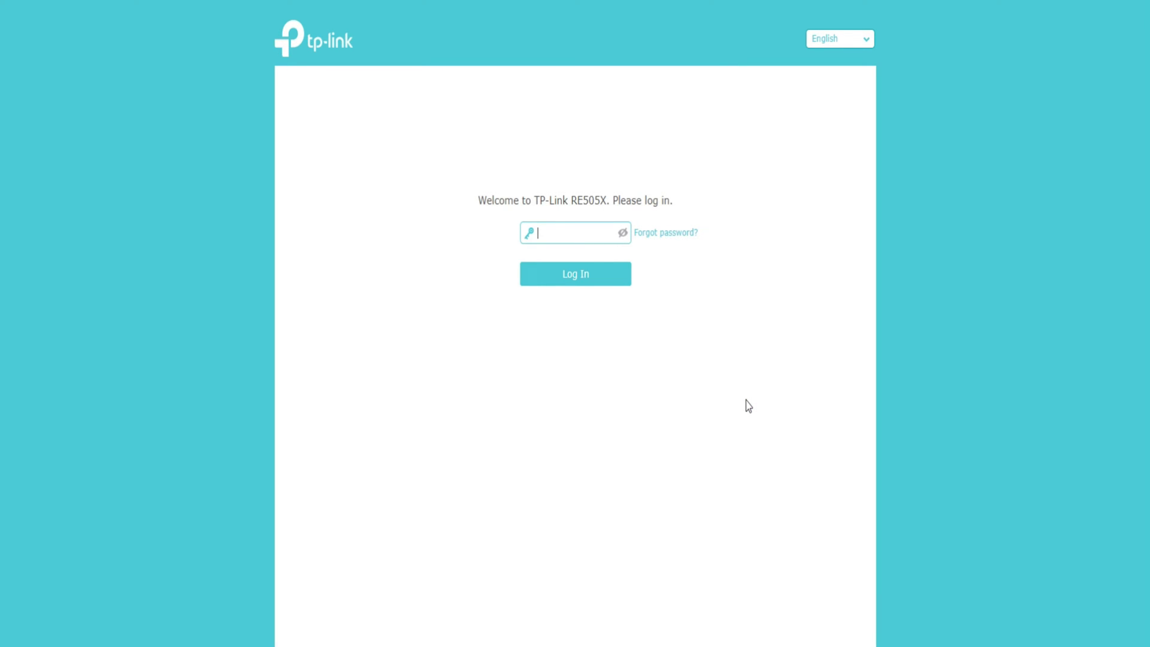
# - Log back in to the extender with the management password
pyautogui.click(581, 234)
pyautogui.write('******')
pyautogui.click(630, 280)
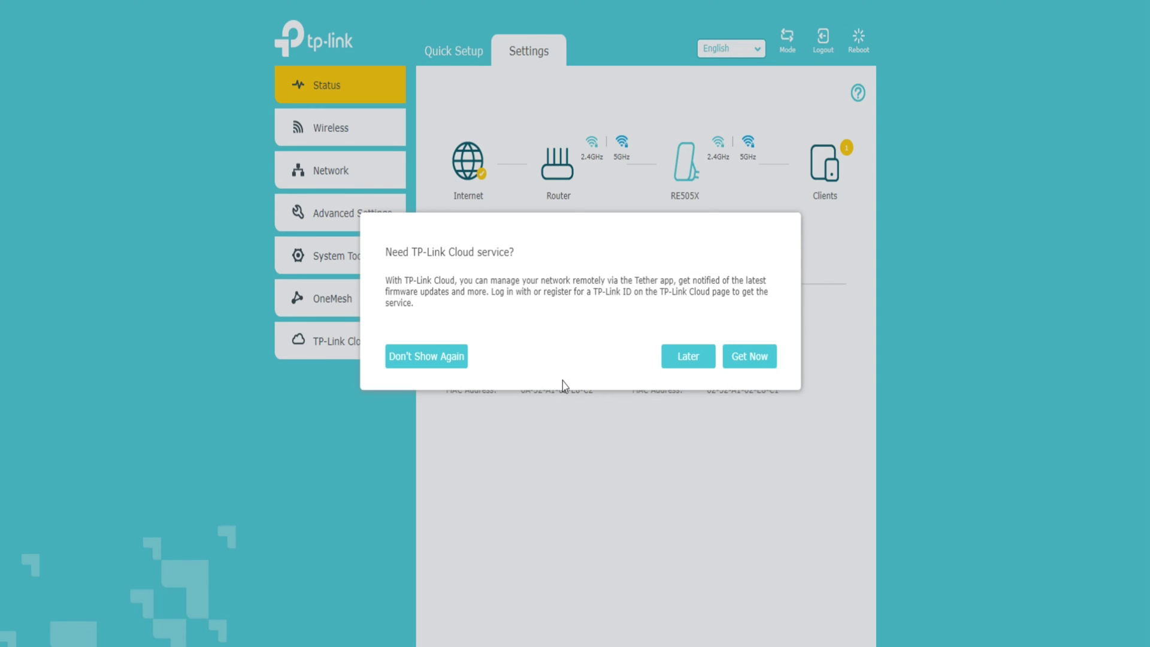
# - Postpone the TP-Link Cloud prompt and review the Range Extender and connected-client status details
pyautogui.click(678, 362)
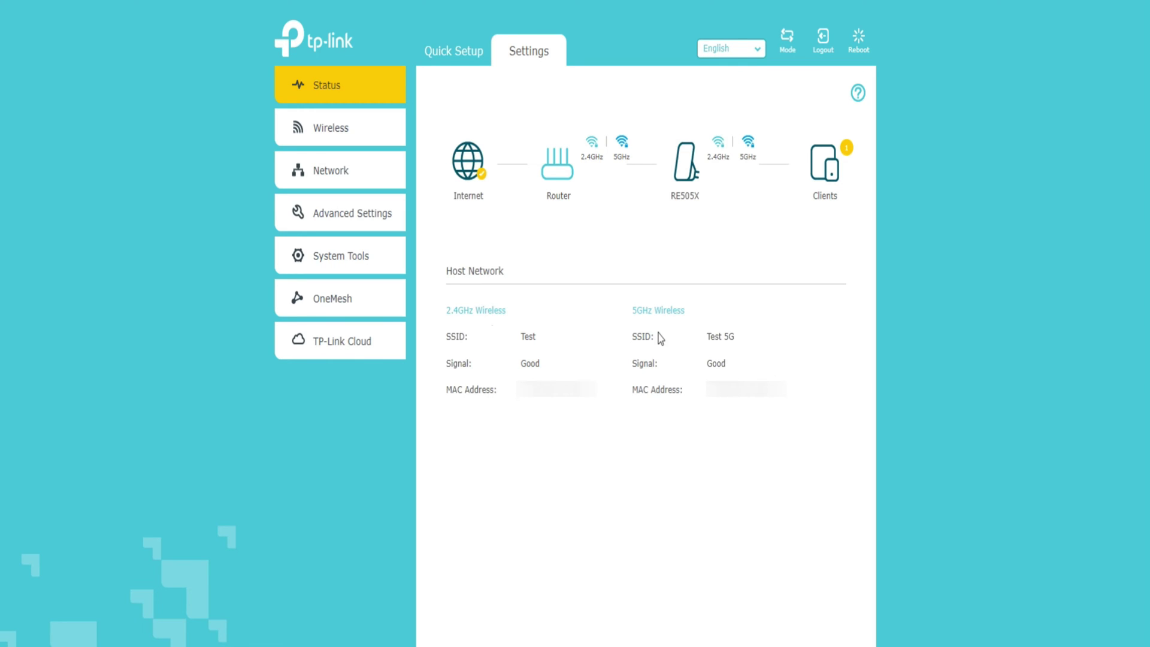
pyautogui.click(684, 174)
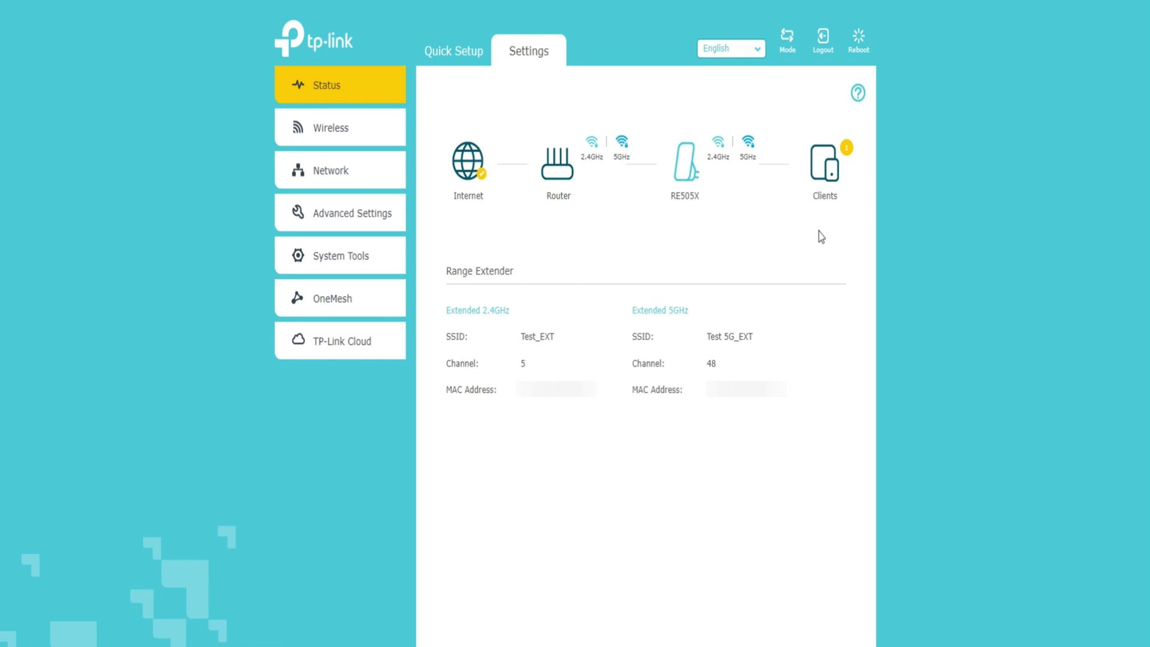
pyautogui.click(826, 189)
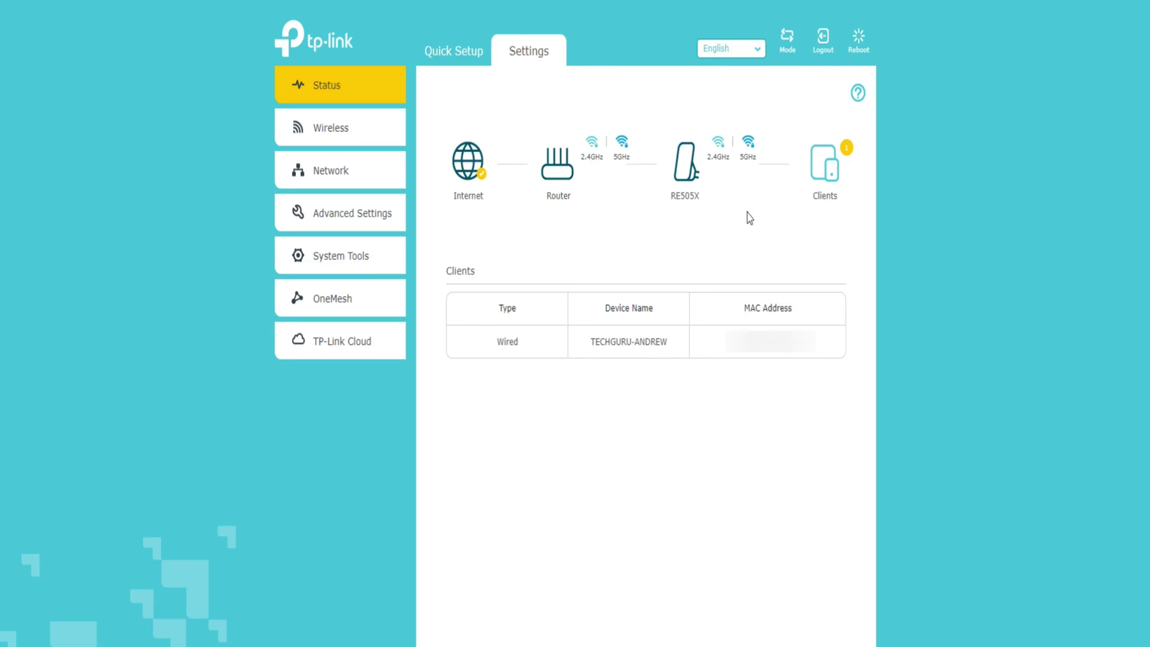
pyautogui.click(698, 177)
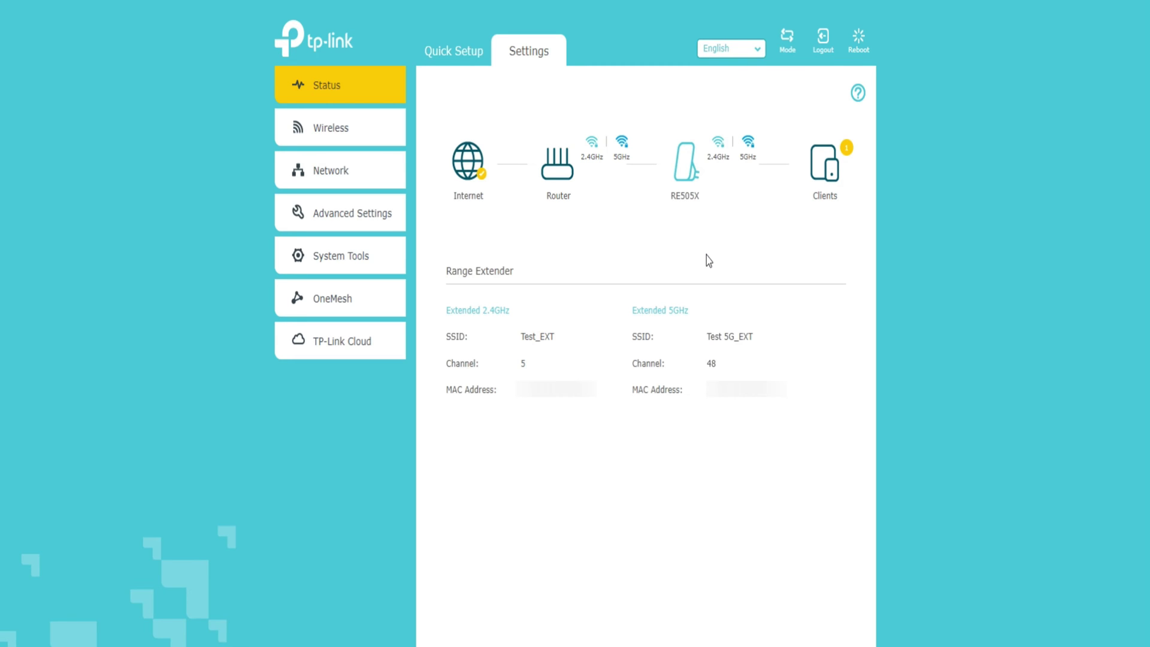
pyautogui.click(336, 124)
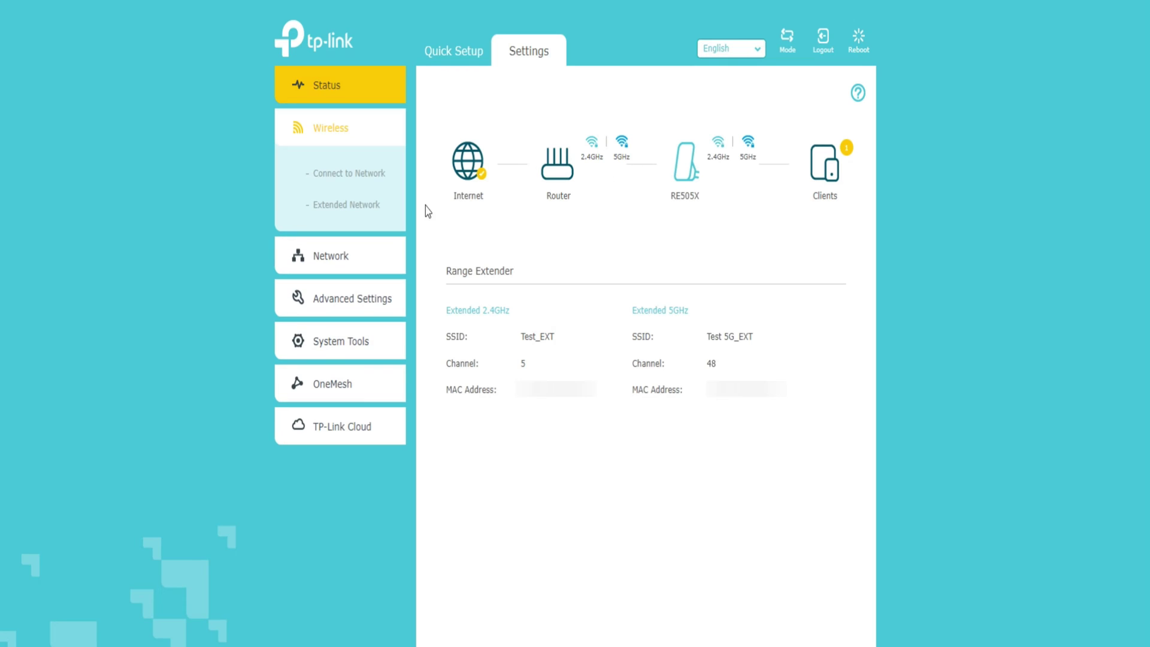
# - In Connect to Network, append 1 to the host 2.4GHz SSID, keep WPA2-PSK, and save
pyautogui.click(369, 177)
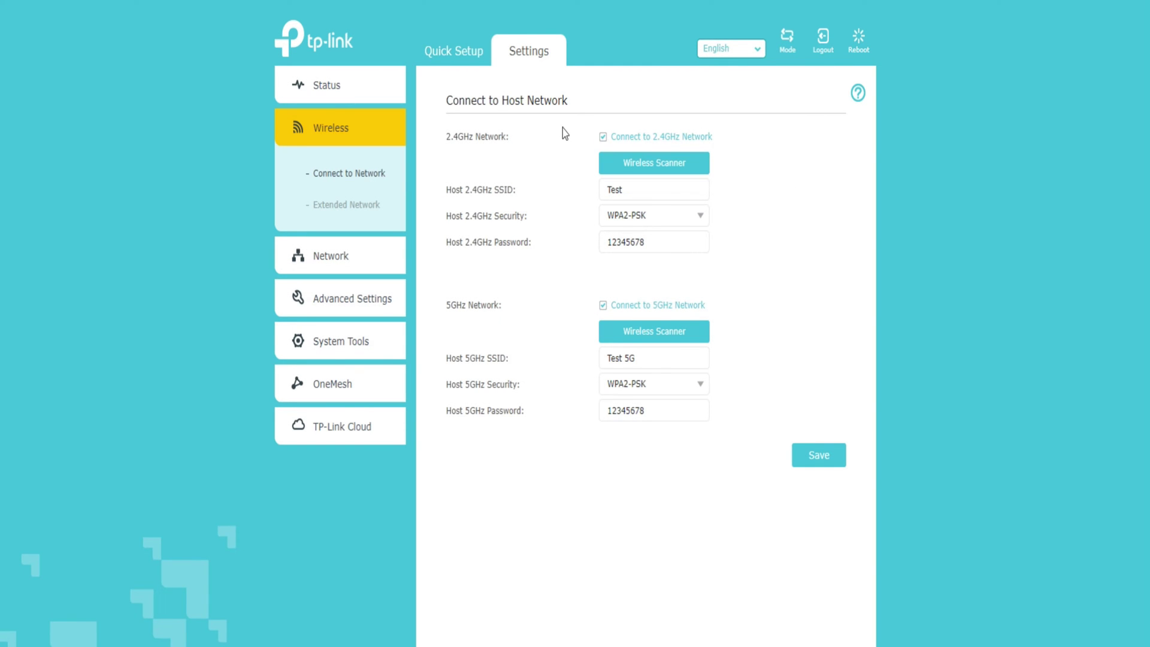
pyautogui.click(604, 305)
pyautogui.click(603, 305)
pyautogui.click(646, 190)
pyautogui.write('1')
pyautogui.click(876, 269)
pyautogui.click(694, 243)
pyautogui.click(765, 240)
pyautogui.click(693, 220)
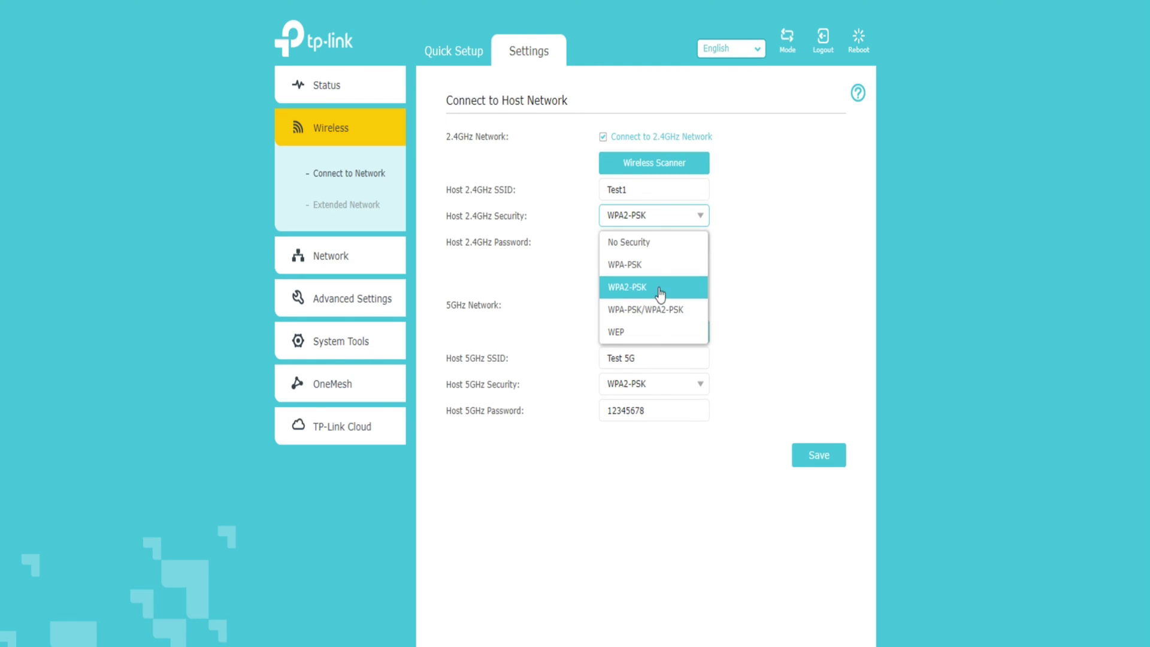
pyautogui.click(788, 226)
pyautogui.click(818, 458)
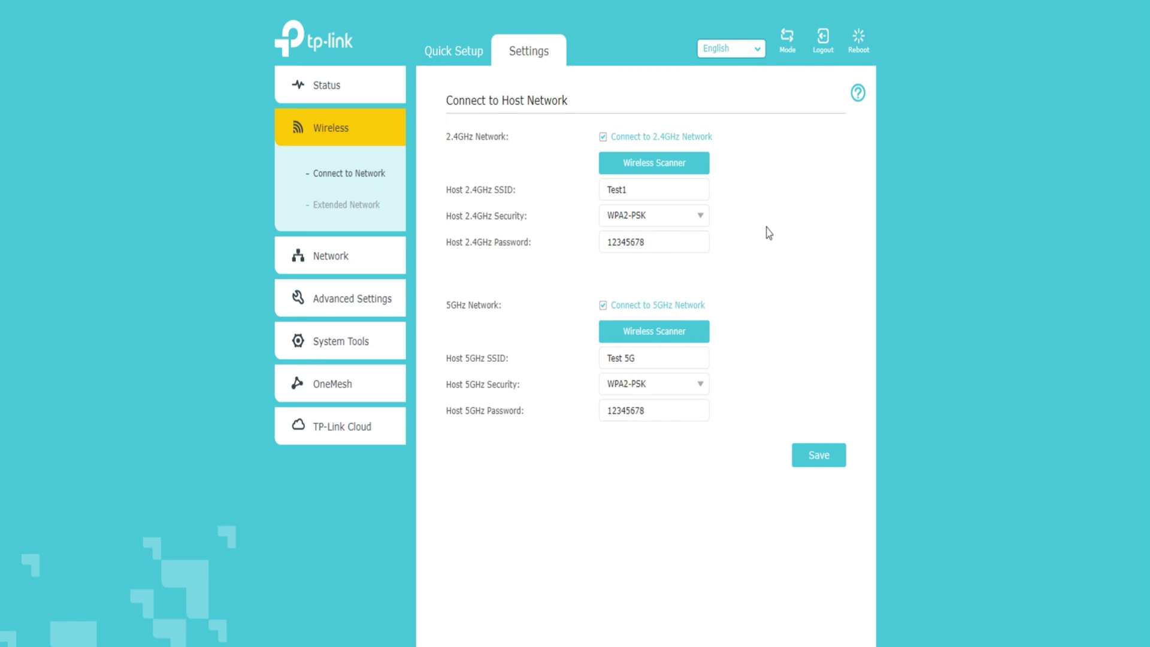
# - Change the host 2.4GHz SSID to TEST and save the settings
pyautogui.click(646, 191)
pyautogui.press('BackSpace')
pyautogui.click(669, 219)
pyautogui.click(820, 461)
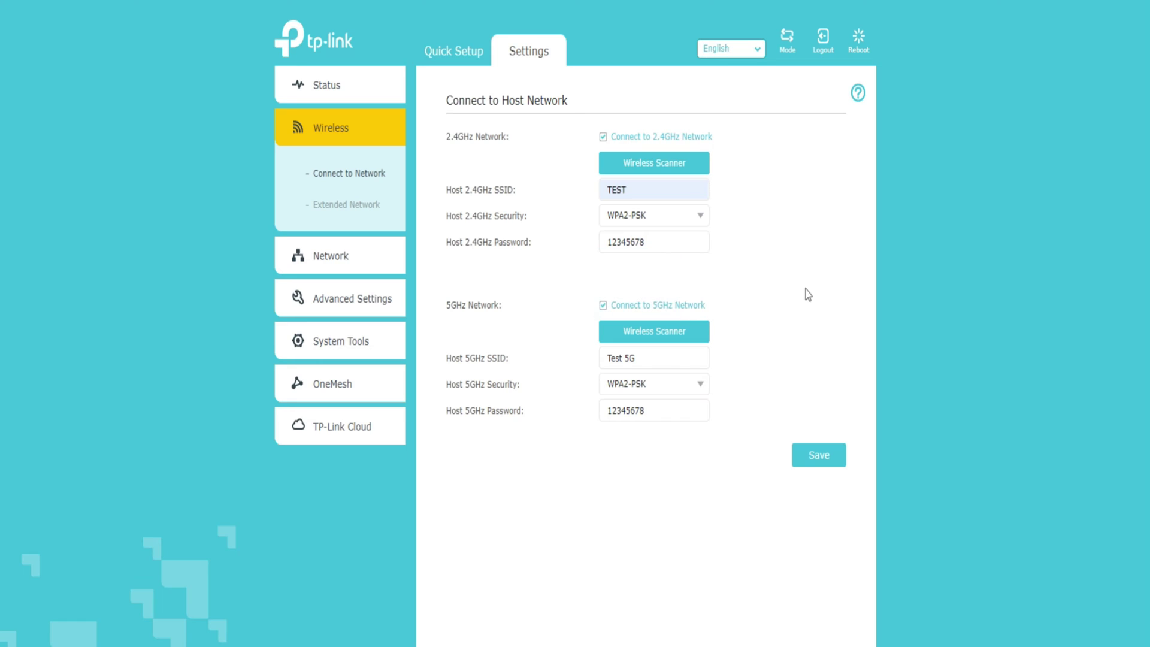
# - Scan for 2.4GHz host networks with the Wireless Scanner, then close the results
pyautogui.click(685, 168)
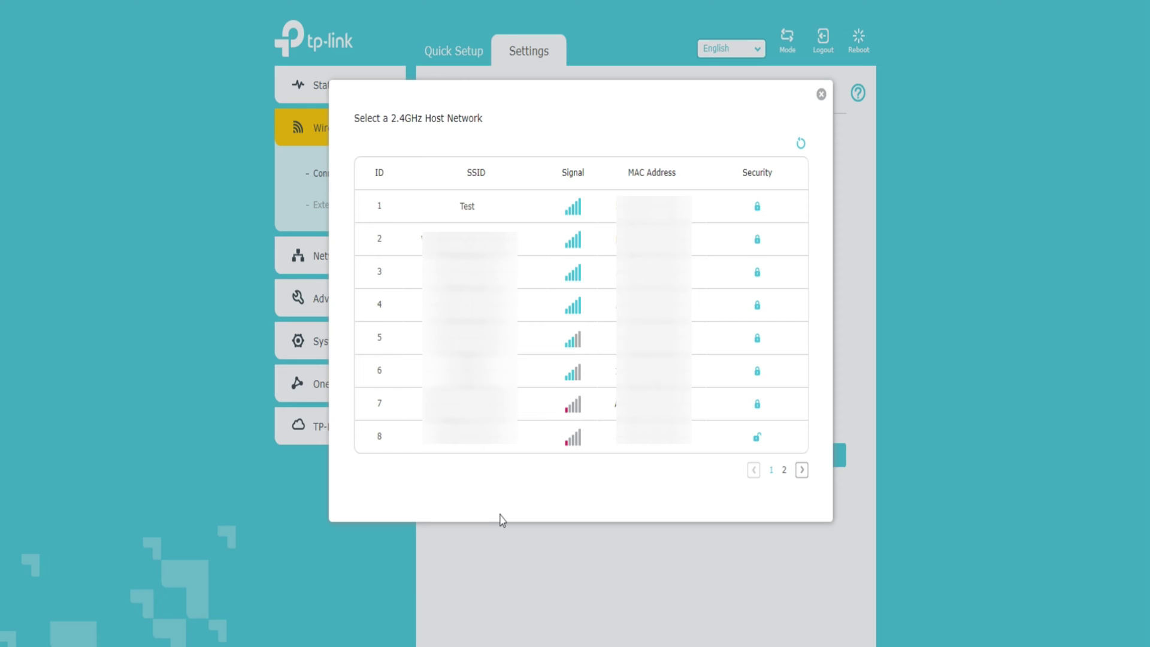
pyautogui.click(821, 95)
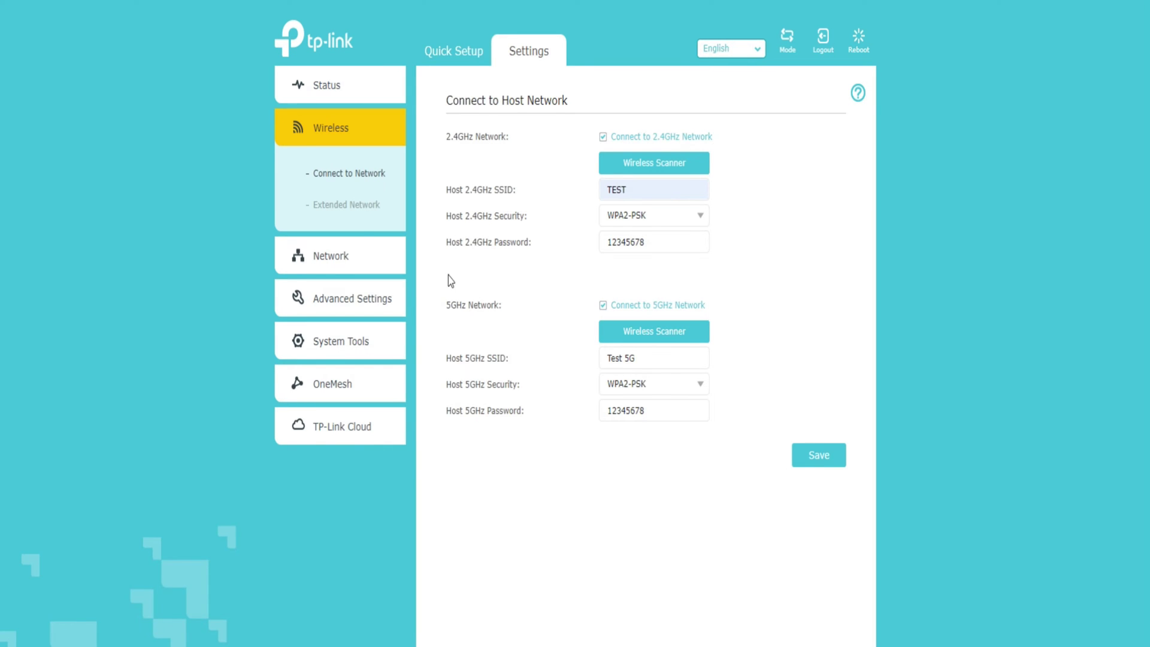
pyautogui.click(351, 212)
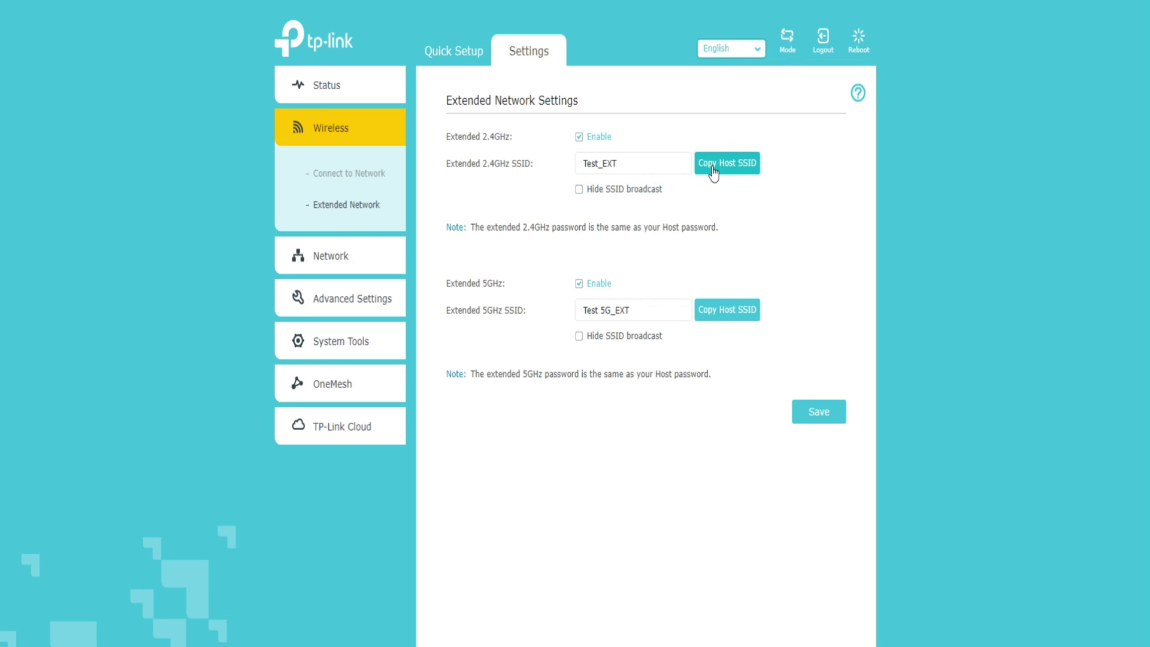
# - Turn the extended 2.4GHz network off and back on, then view Network settings
pyautogui.click(579, 137)
pyautogui.click(579, 137)
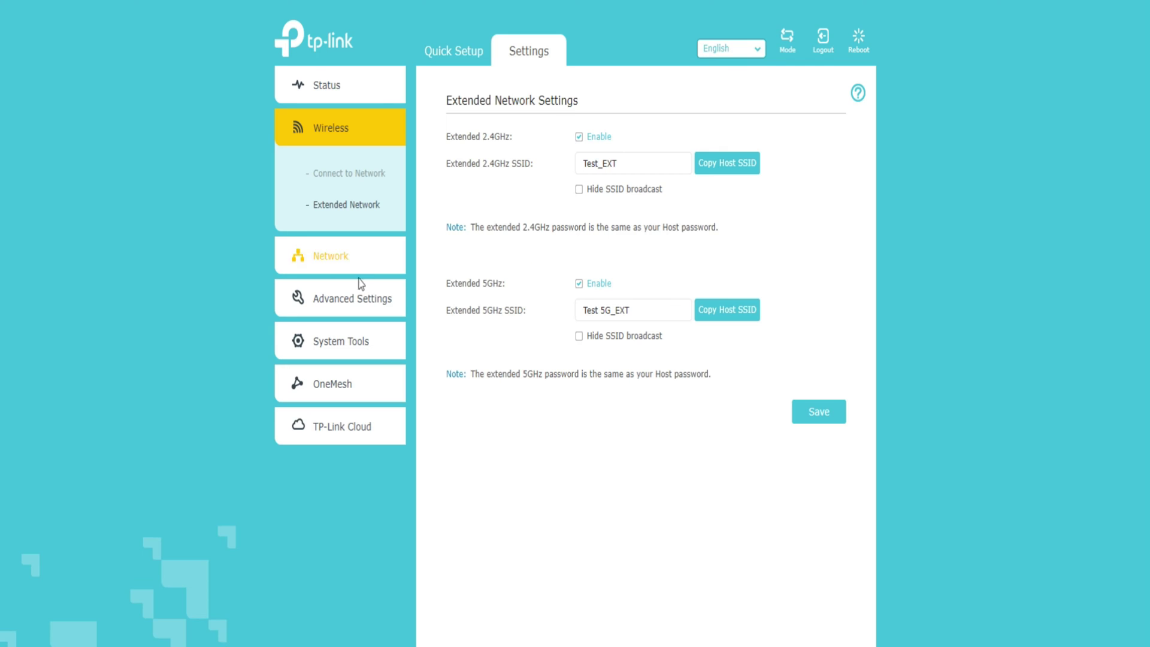
pyautogui.click(329, 261)
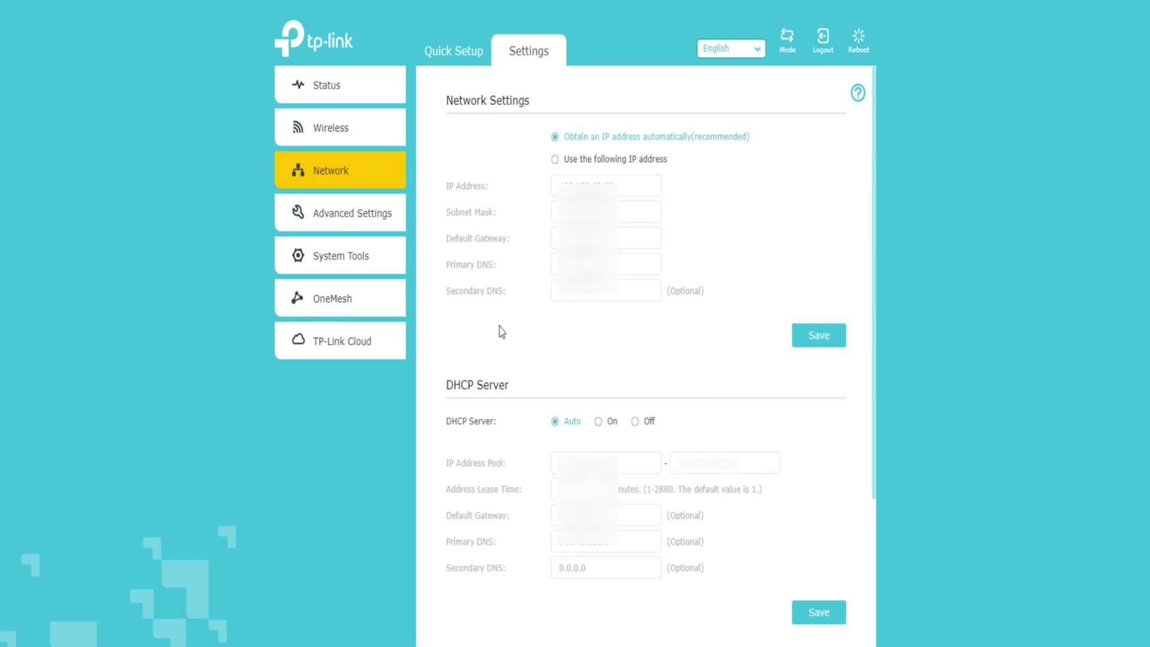
# - Try static IP and DHCP options, restoring automatic IP and DHCP Auto, and check the client list
pyautogui.click(555, 160)
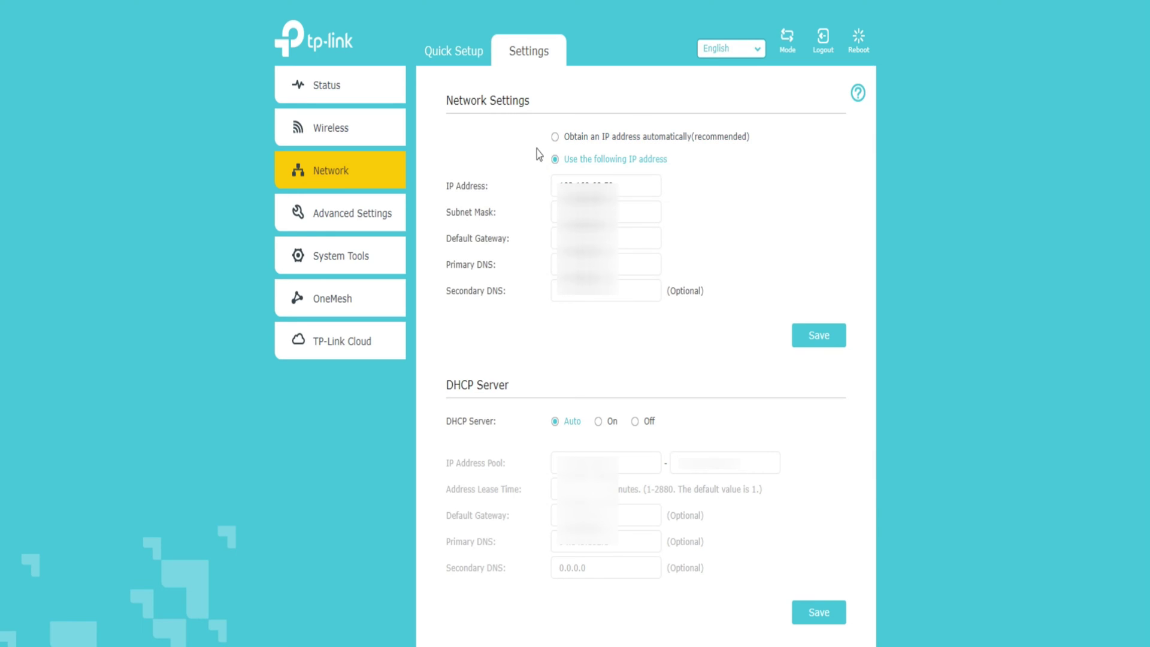
pyautogui.click(554, 138)
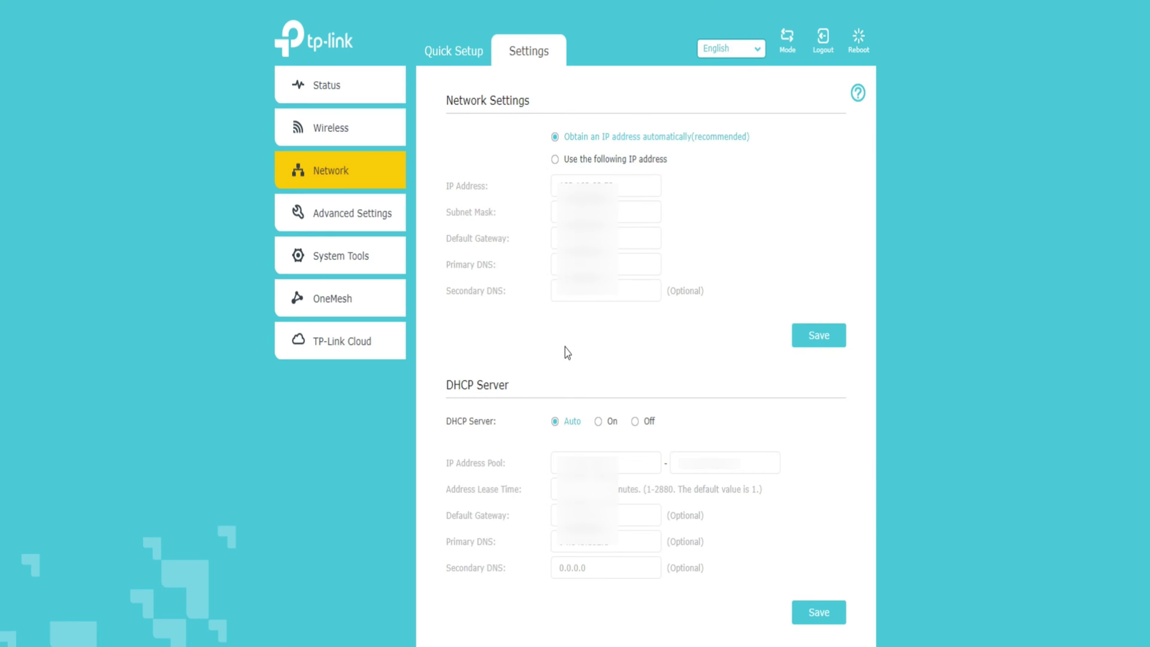
pyautogui.click(598, 422)
pyautogui.click(634, 423)
pyautogui.click(602, 422)
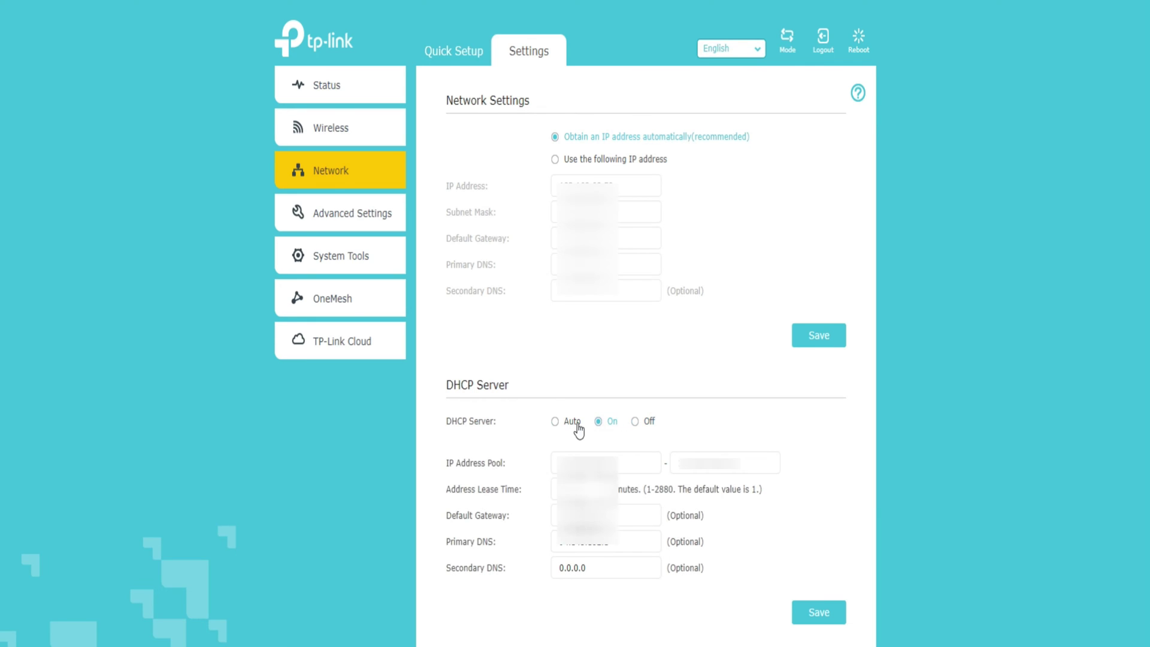
pyautogui.click(554, 422)
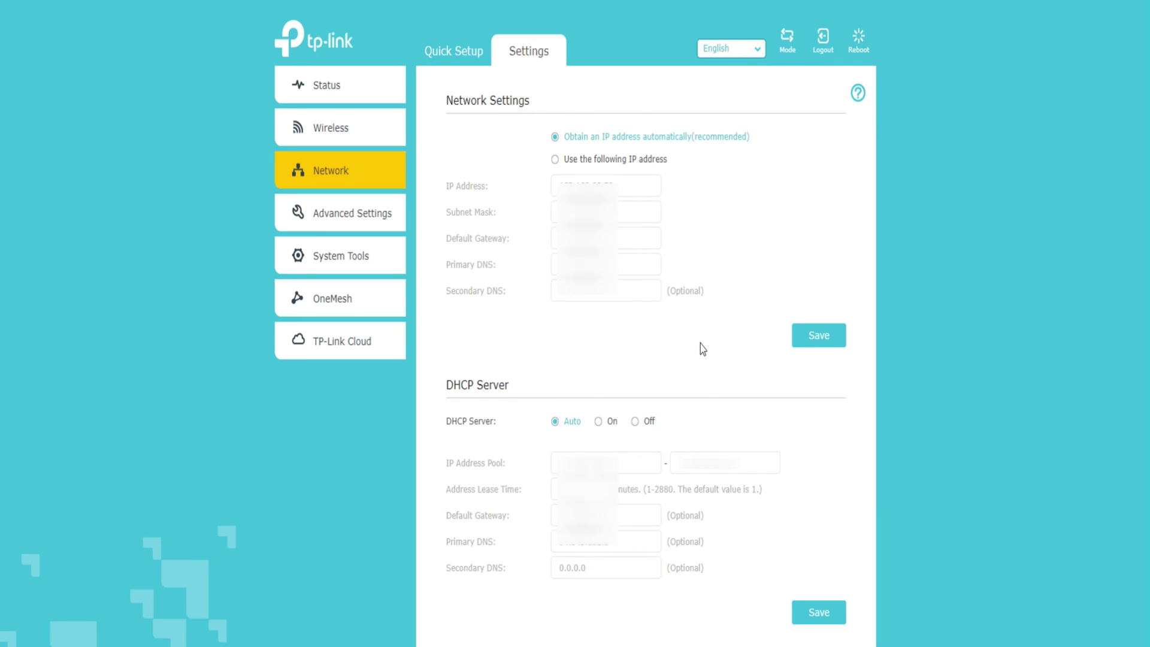
pyautogui.scroll(-3, 699, 343)
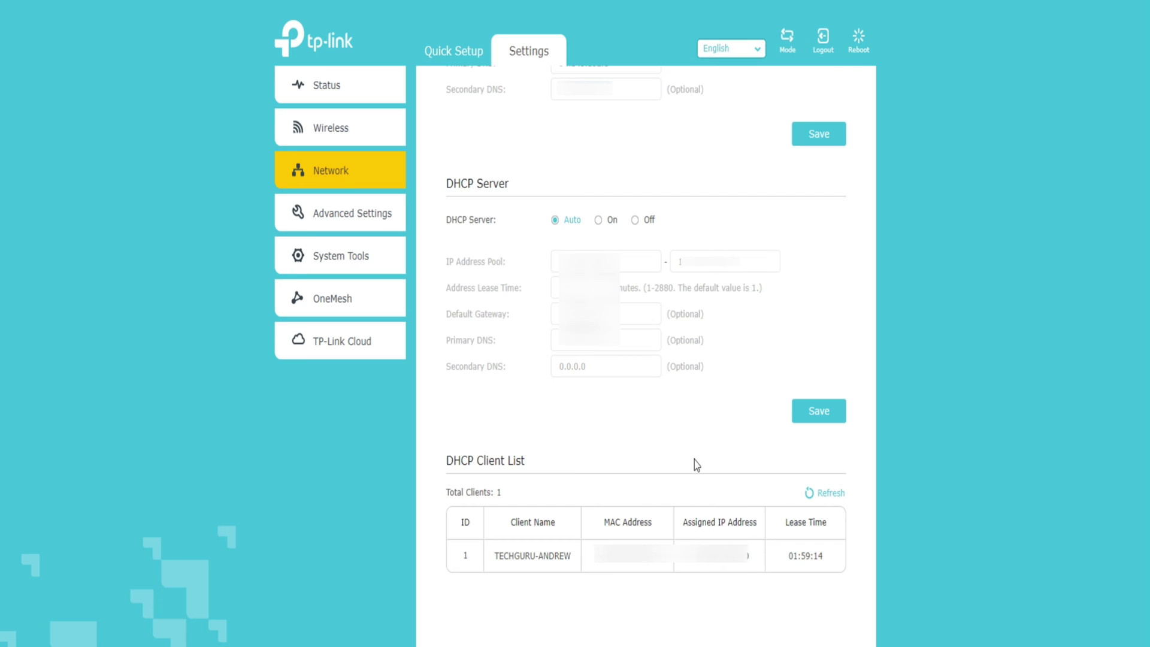
pyautogui.scroll(3, 752, 454)
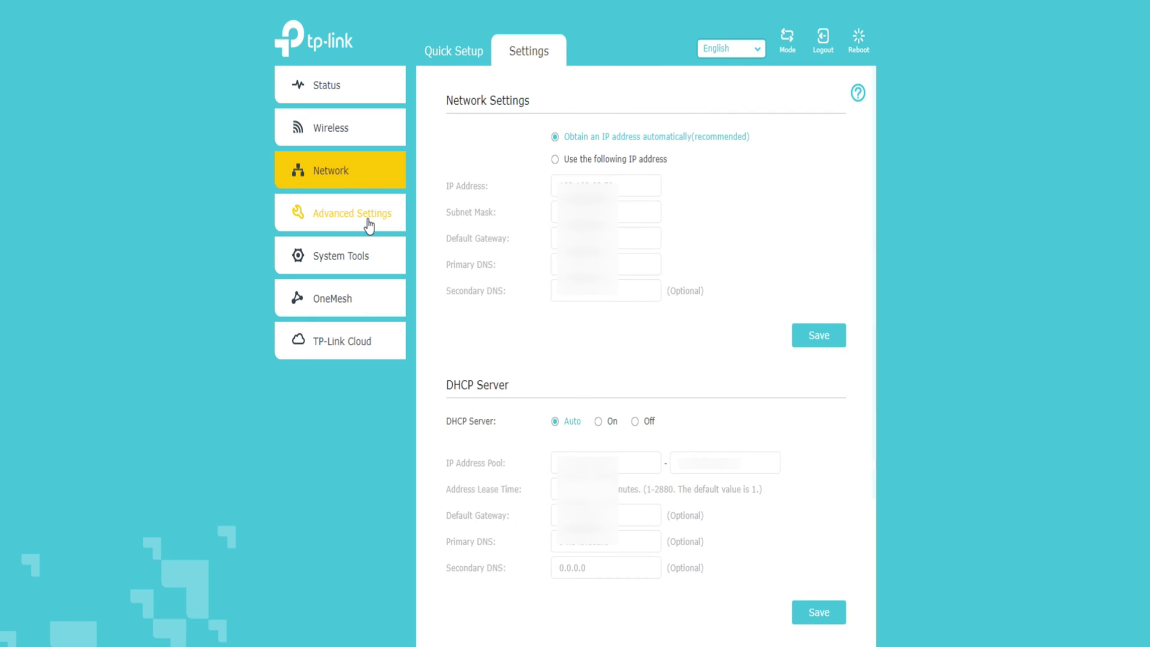
pyautogui.click(366, 222)
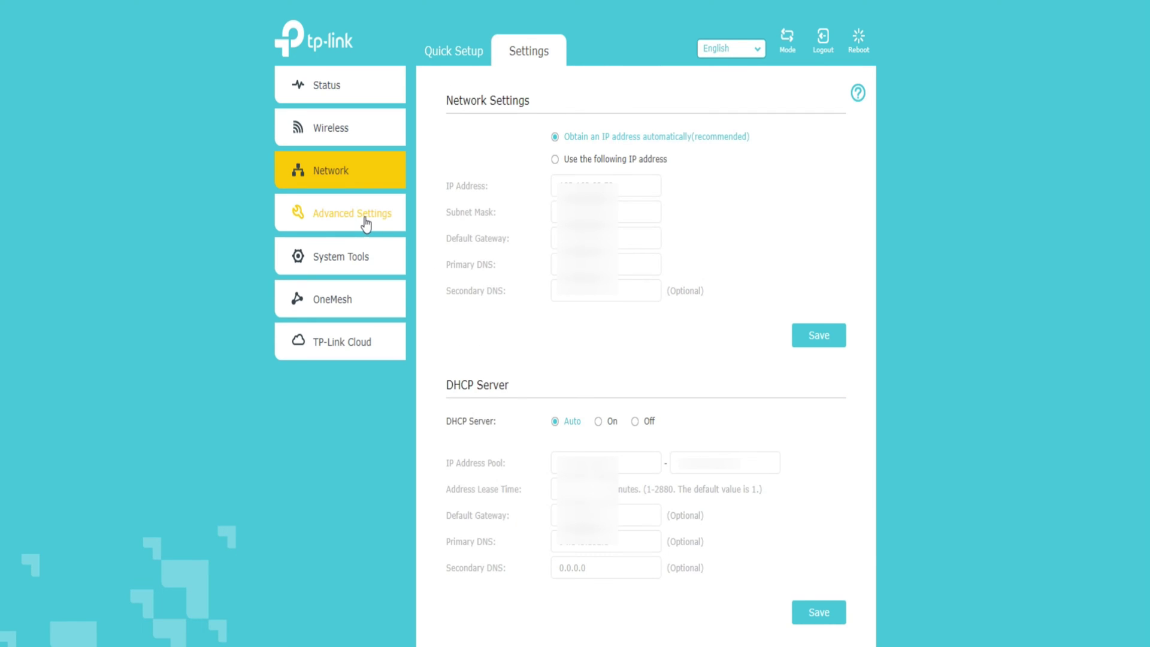
# - Start a Power Schedule entry repeating Monday and Tuesday, then cancel it
pyautogui.click(346, 264)
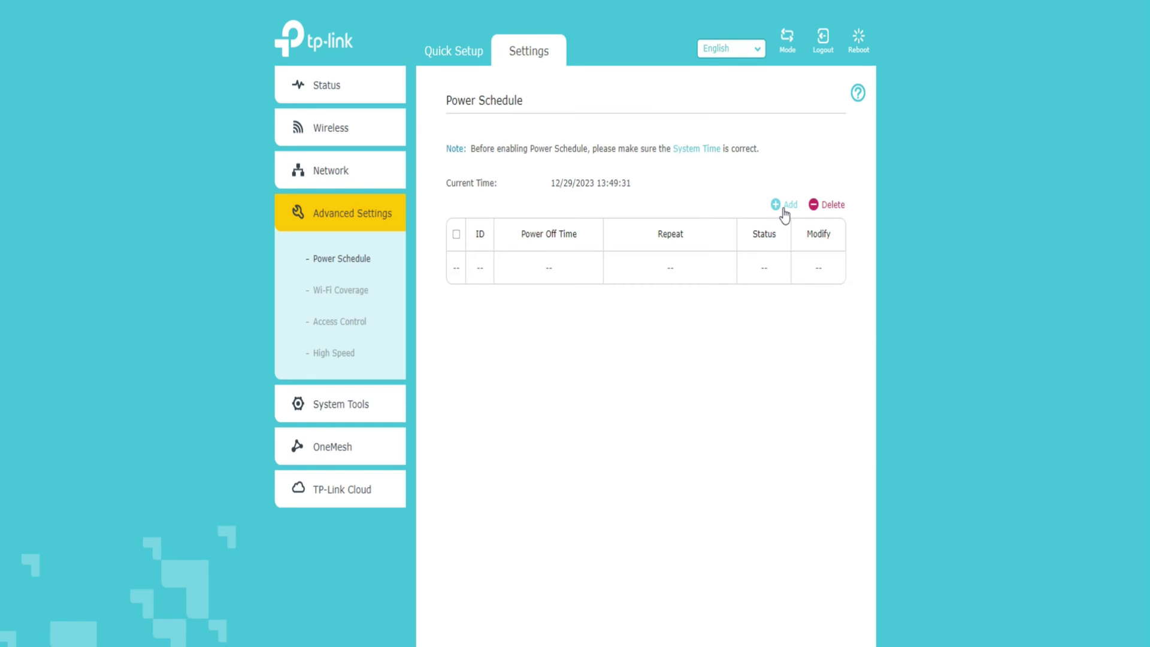
pyautogui.click(785, 206)
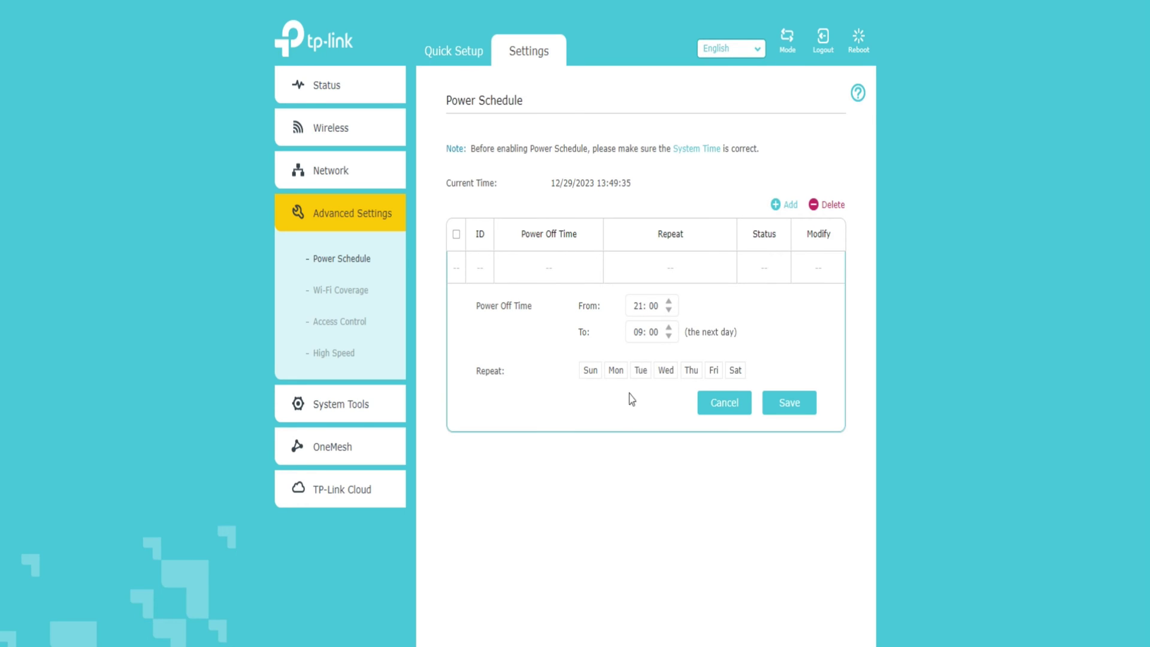
pyautogui.click(614, 373)
pyautogui.click(641, 374)
pyautogui.click(726, 408)
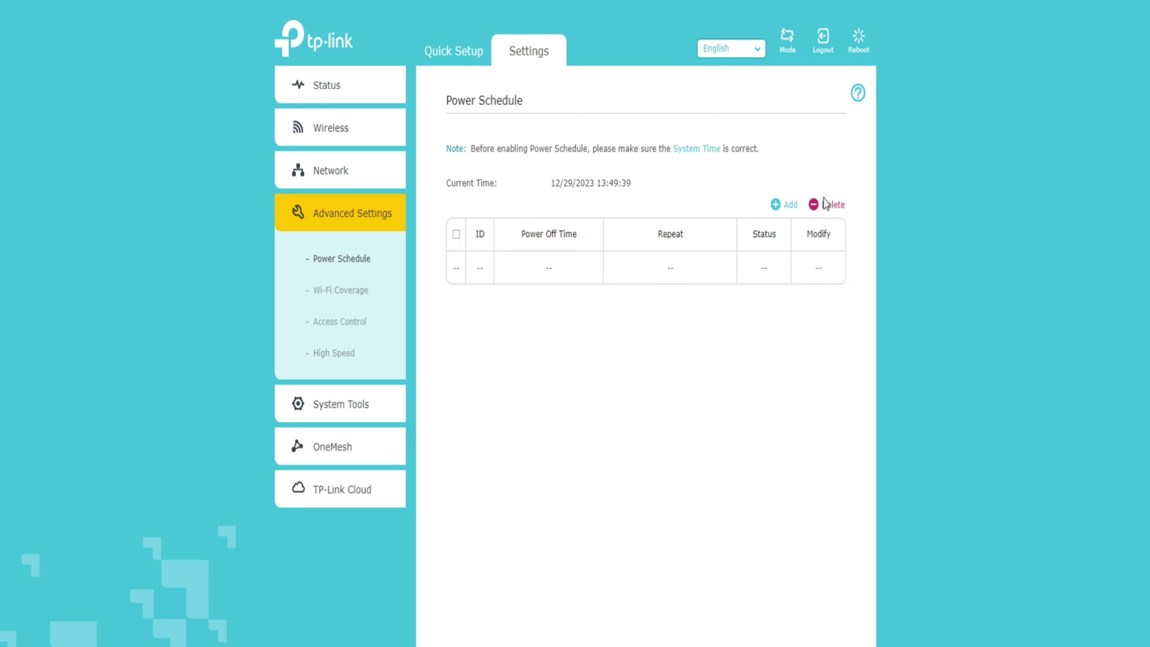
# - Try Intermediate and Minimum Wi-Fi coverage, restore Maximum Coverage, and go to Access Control
pyautogui.click(357, 294)
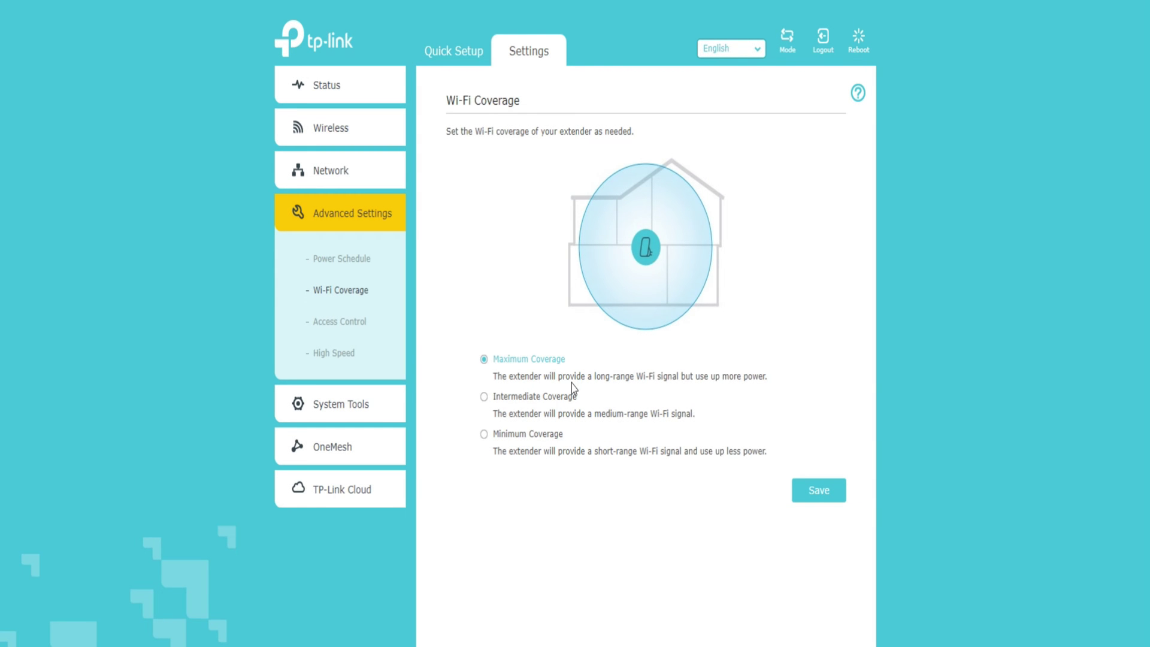
pyautogui.click(483, 397)
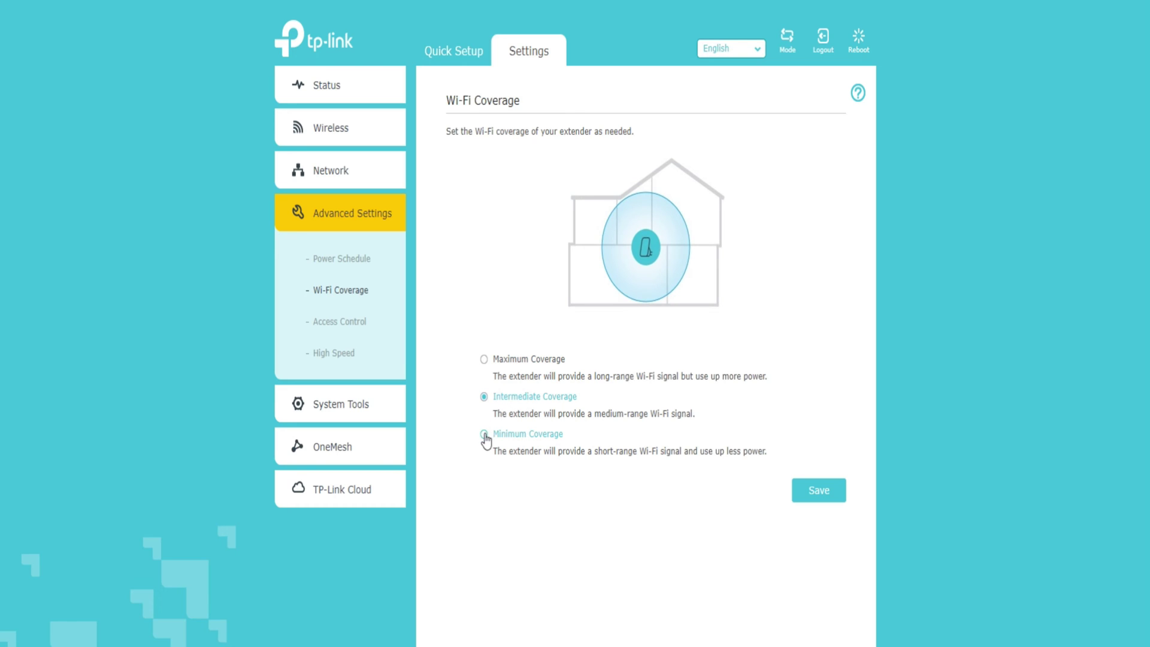
pyautogui.click(484, 434)
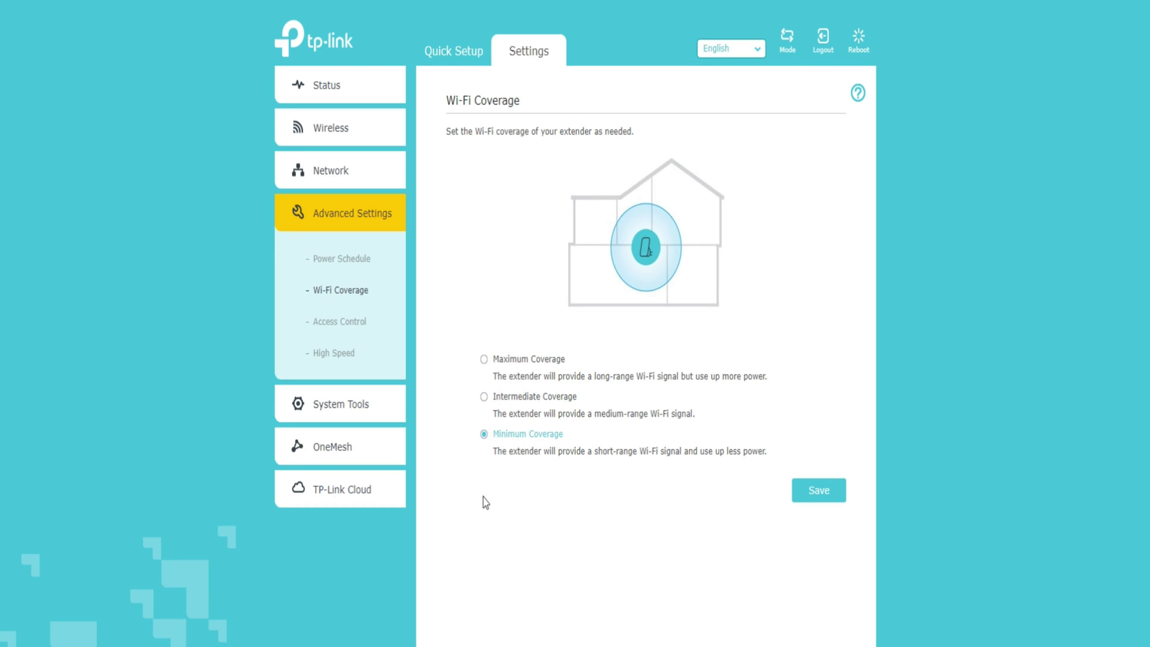
pyautogui.click(483, 360)
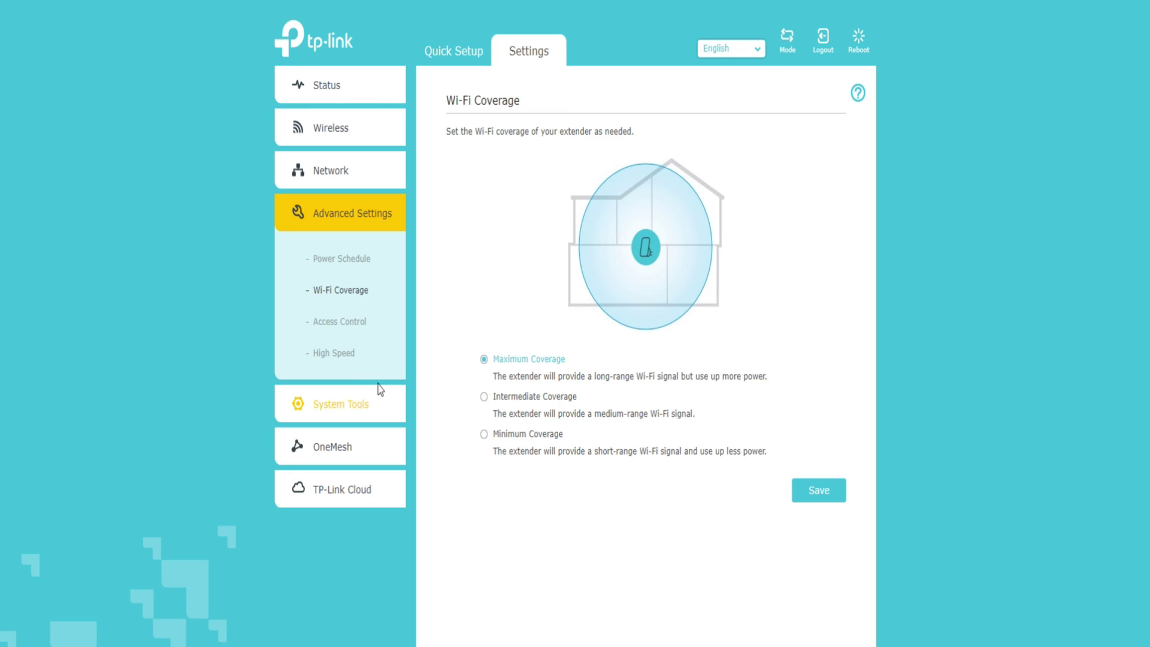
pyautogui.click(349, 326)
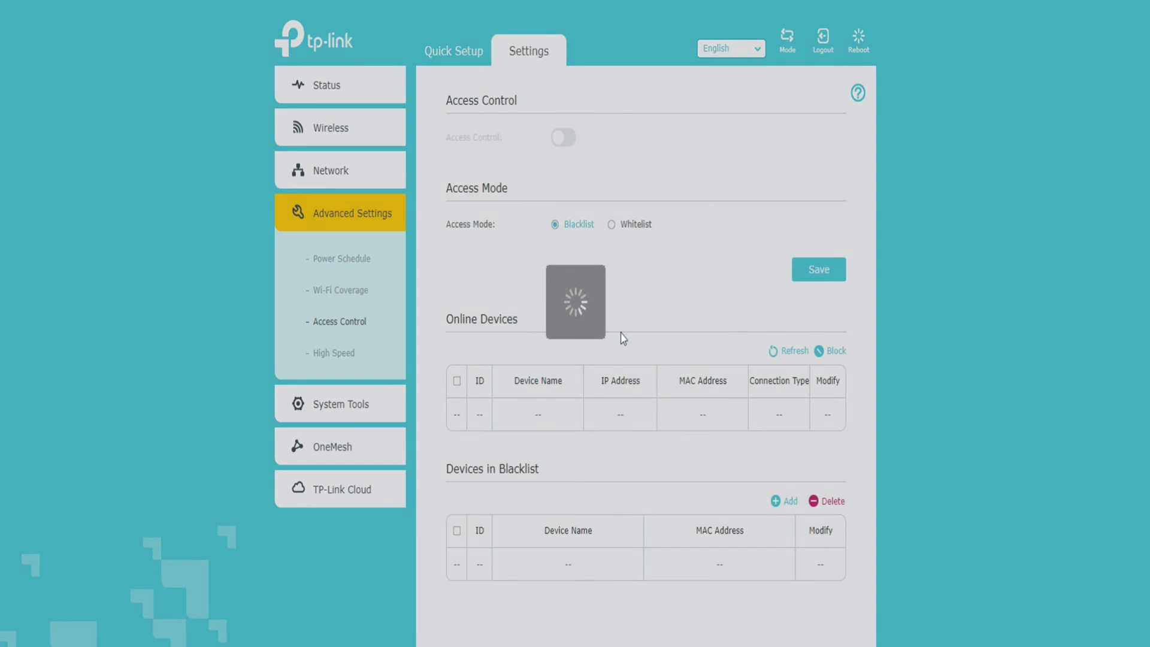
# - Turn on Access Control in Blacklist mode and start adding a blacklist device
pyautogui.click(560, 141)
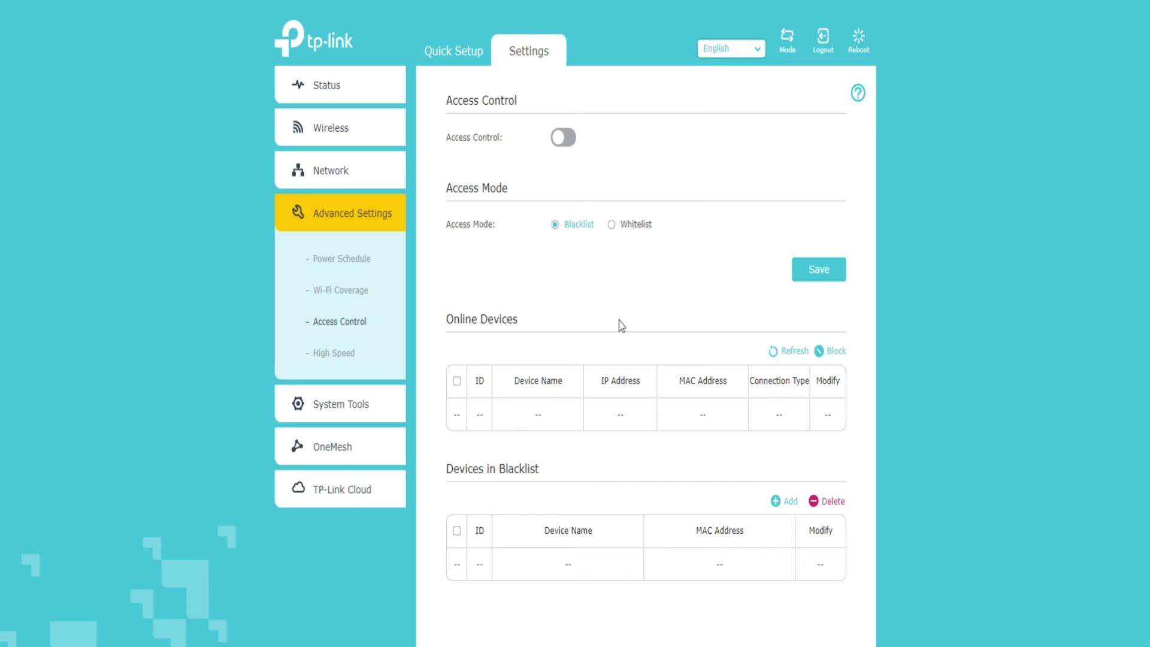
pyautogui.click(554, 224)
pyautogui.scroll(-1, 746, 272)
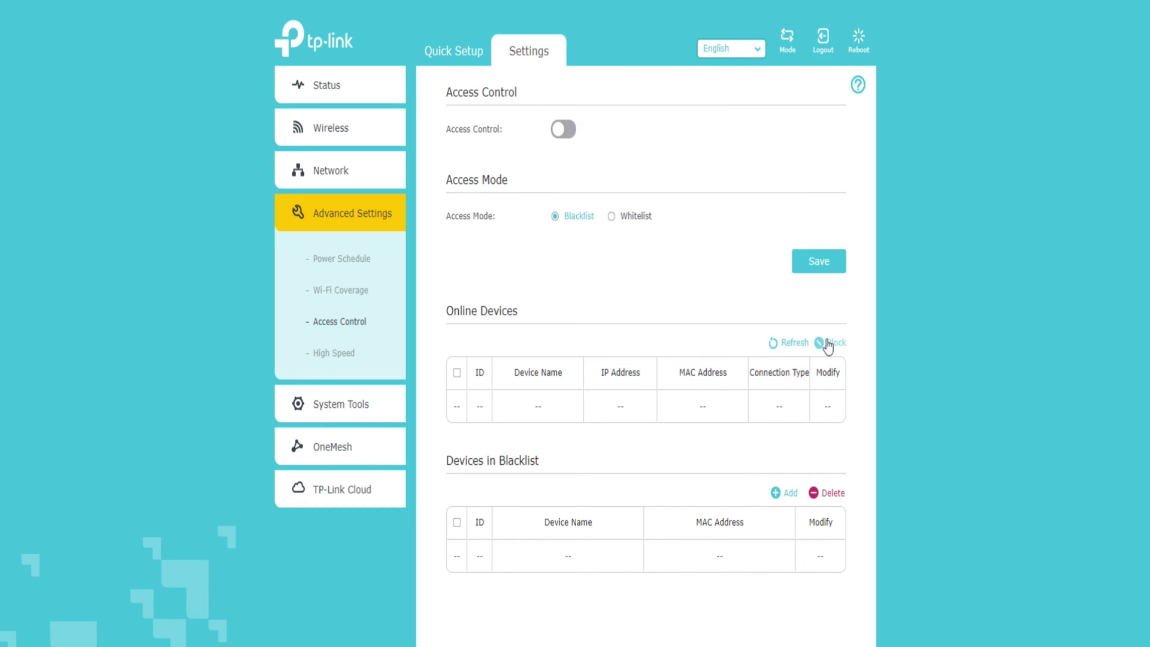
pyautogui.click(790, 495)
# - Choose blocking on a time schedule and inspect the Day(s) and hour dropdowns
pyautogui.scroll(-5, 685, 498)
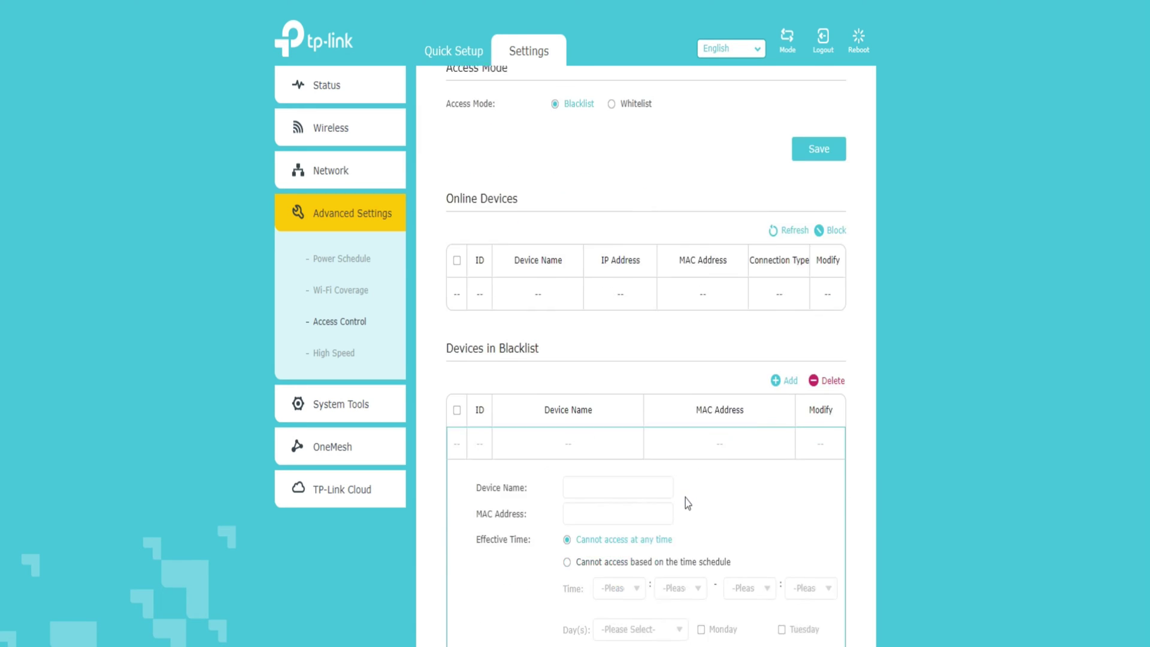
pyautogui.scroll(3, 673, 519)
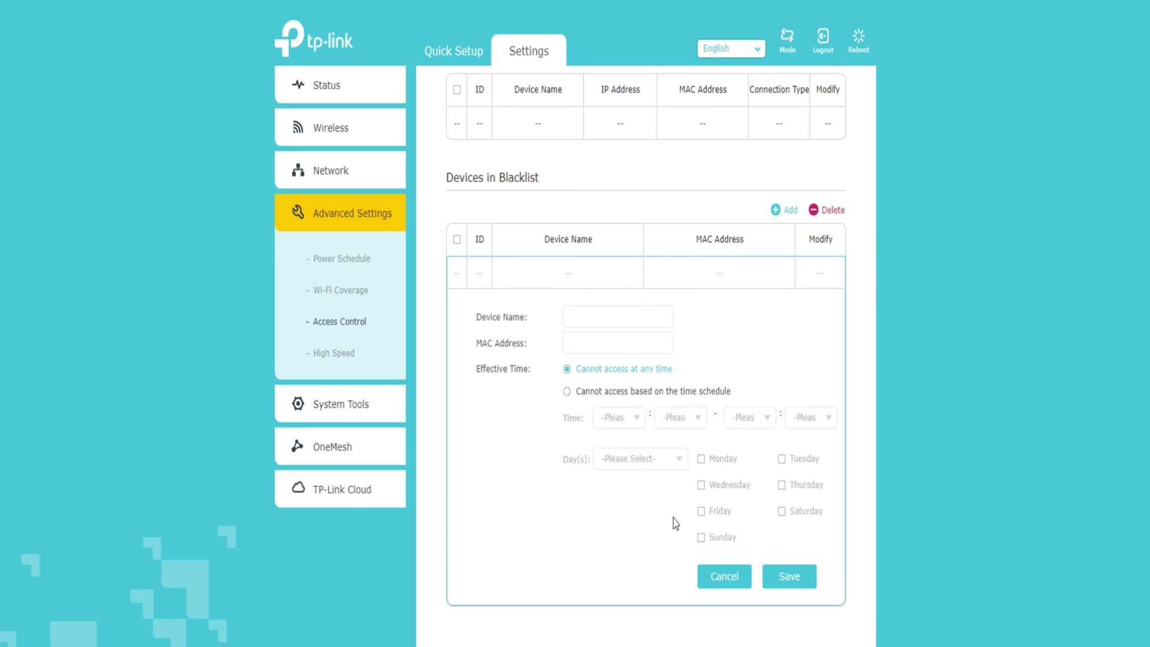
pyautogui.click(566, 560)
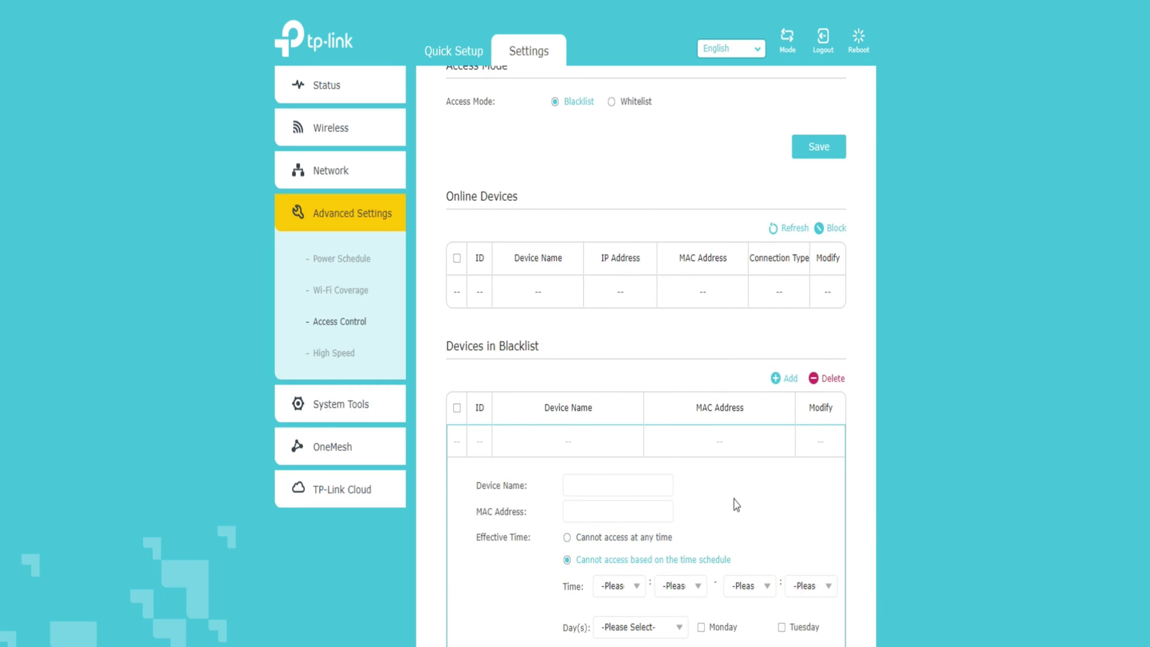
pyautogui.scroll(-3, 783, 505)
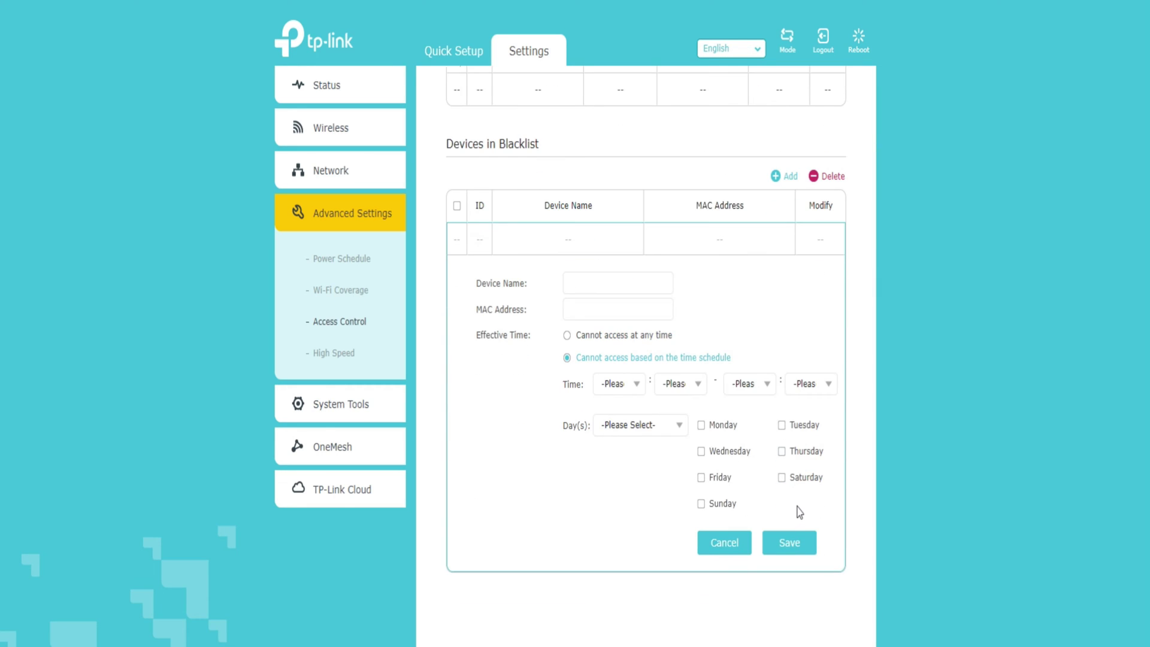
pyautogui.scroll(3, 803, 509)
pyautogui.scroll(-3, 807, 510)
pyautogui.click(659, 462)
pyautogui.click(657, 464)
pyautogui.click(626, 426)
pyautogui.click(629, 427)
pyautogui.click(675, 421)
pyautogui.click(680, 422)
pyautogui.scroll(5, 740, 393)
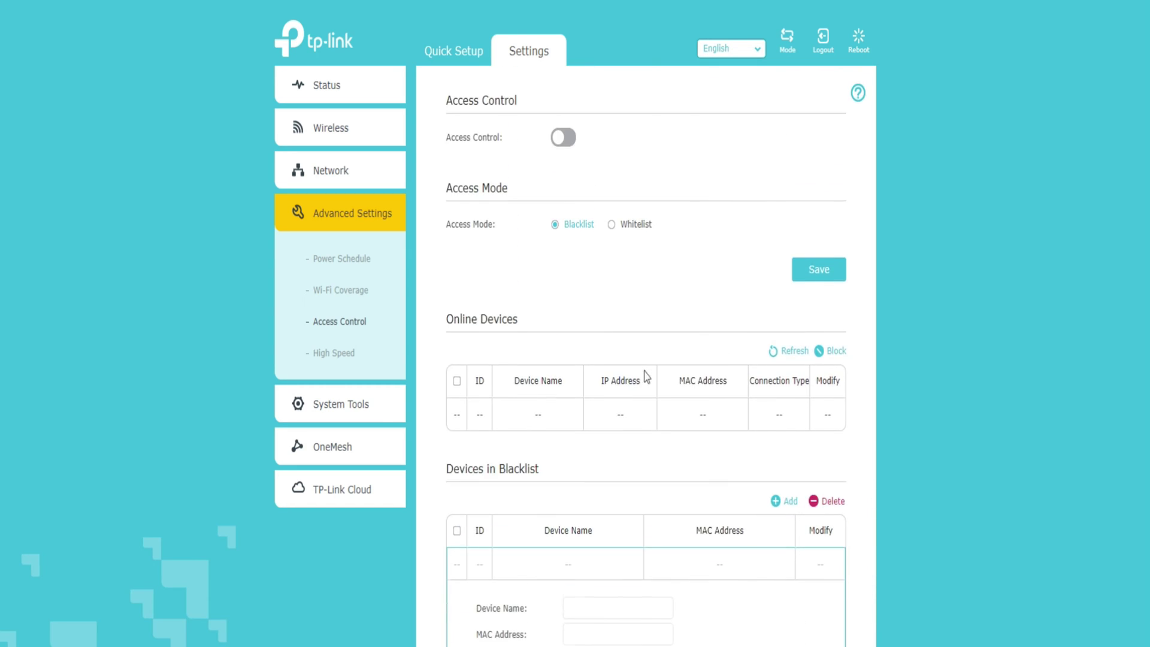
# - On High Speed, try Manual band selection, then save it as Auto (Recommended)
pyautogui.click(343, 357)
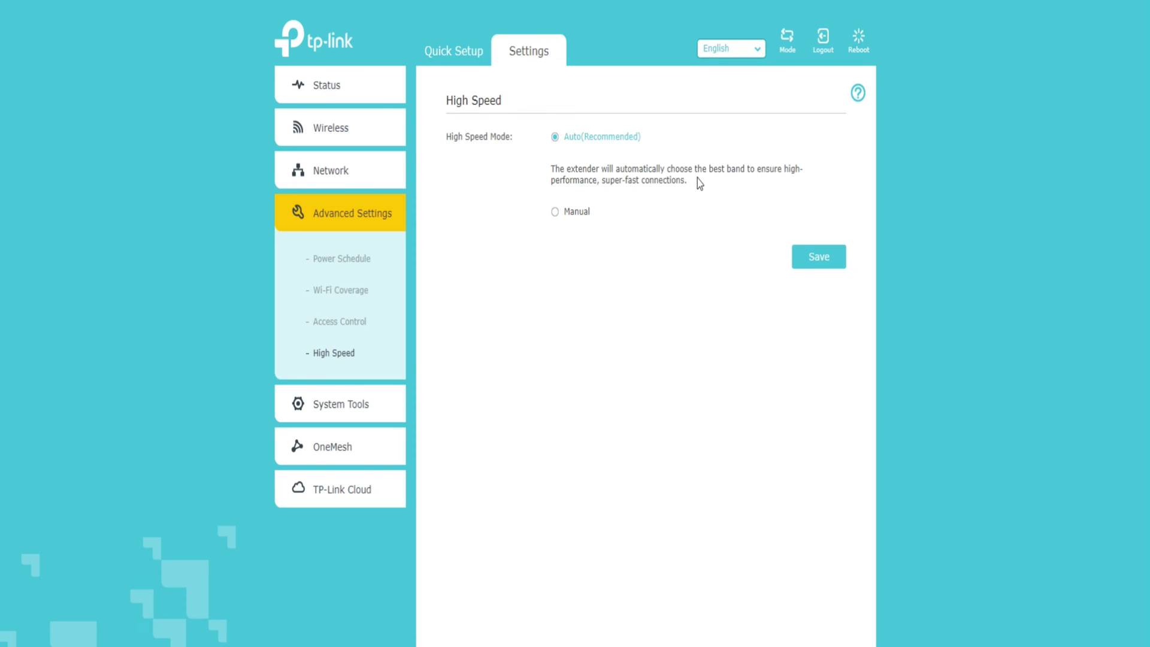
pyautogui.click(556, 215)
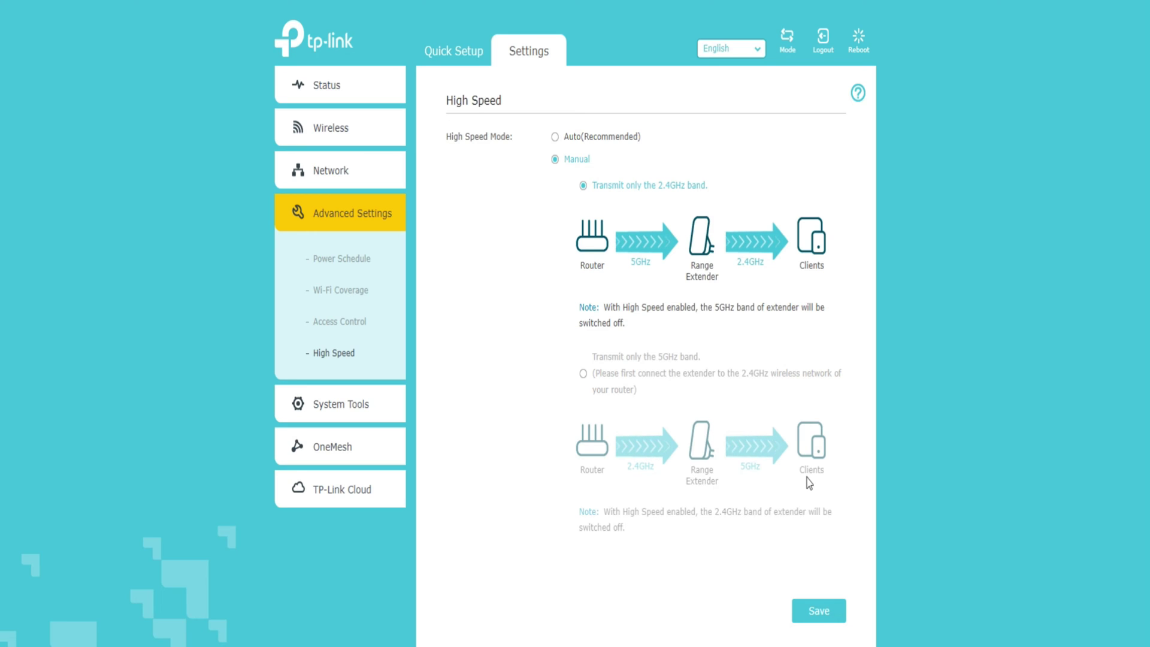
pyautogui.click(555, 137)
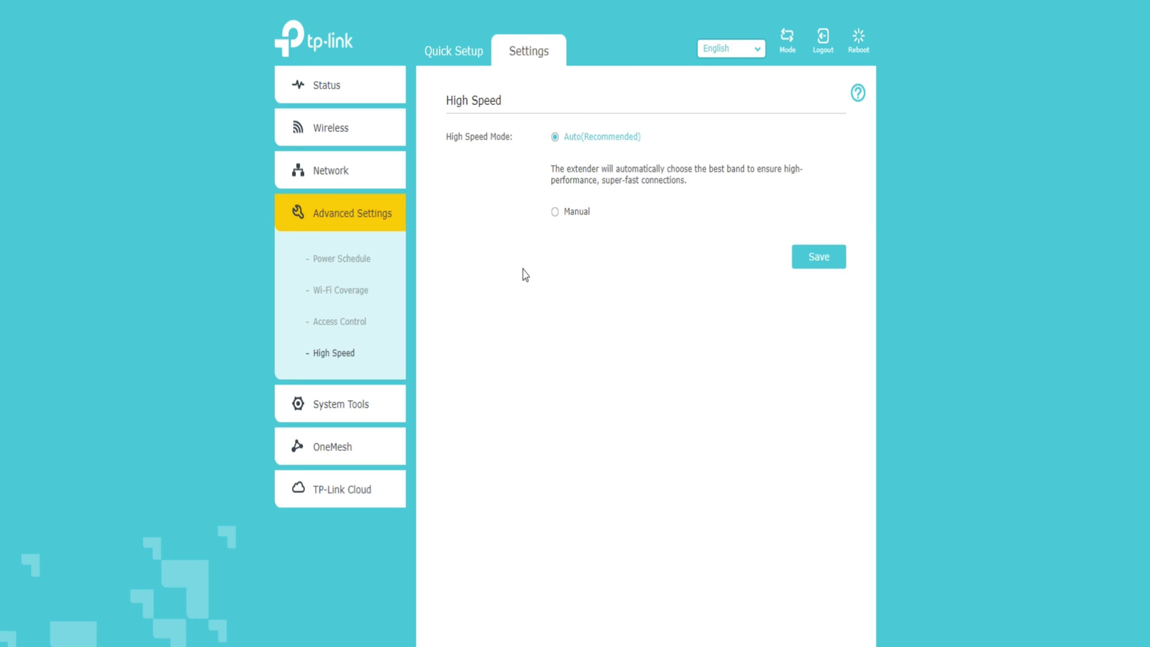
pyautogui.click(803, 265)
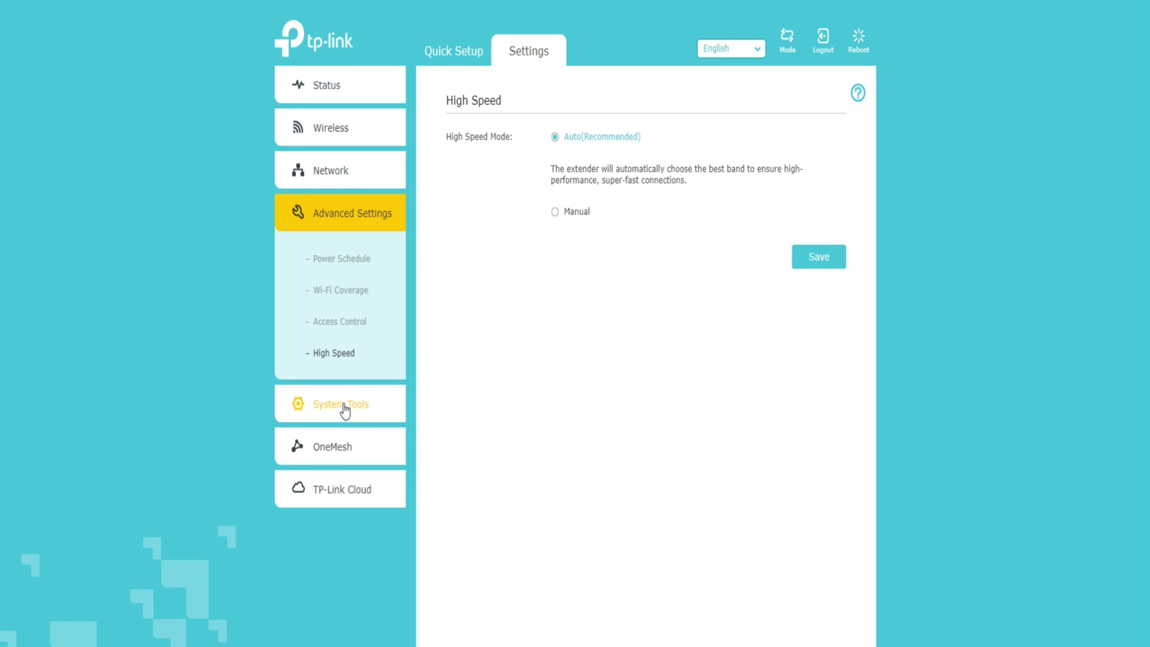
# - Enable daylight saving time, save LED settings with Night Mode off, and view firmware 1.0.12
pyautogui.click(344, 410)
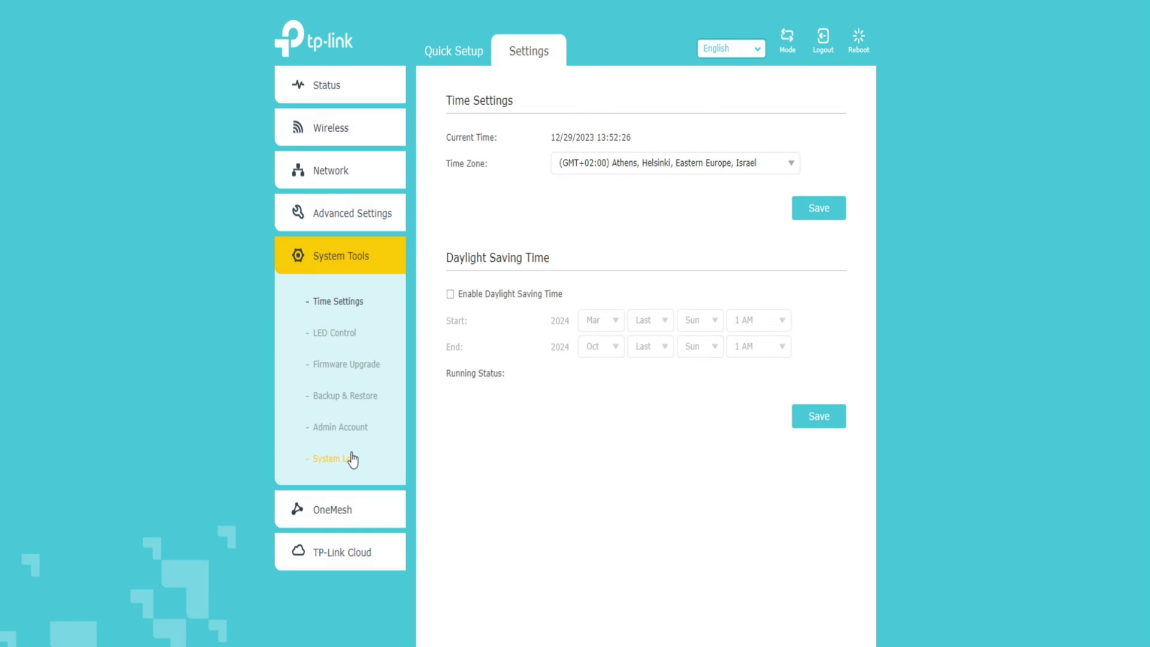
pyautogui.click(449, 295)
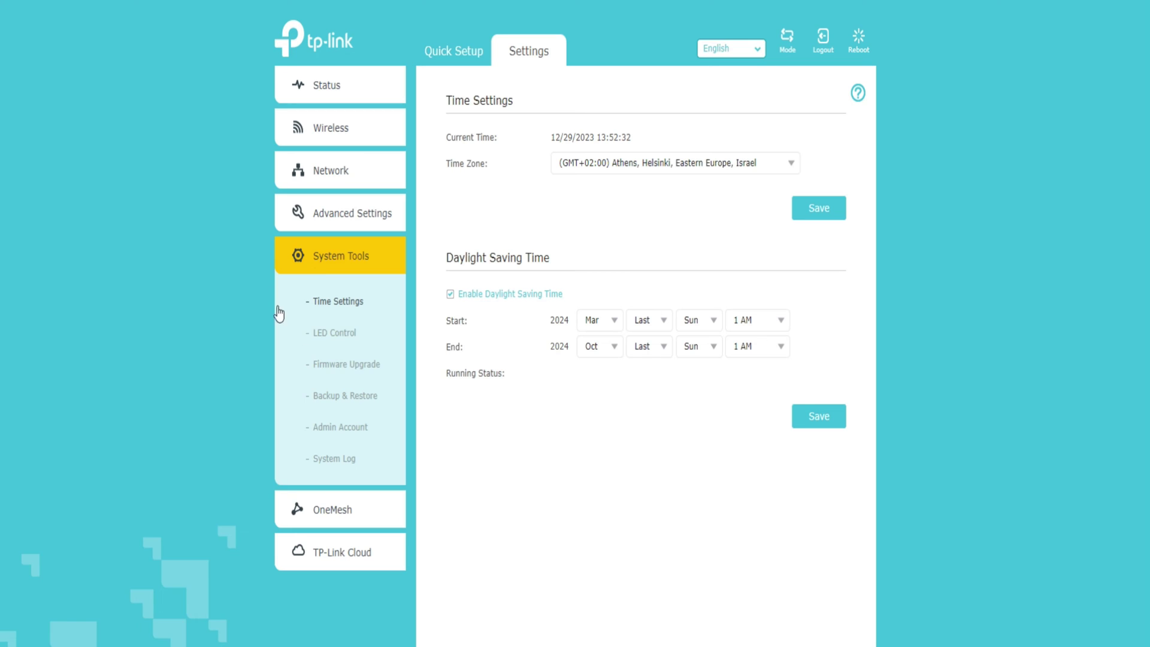
pyautogui.click(338, 336)
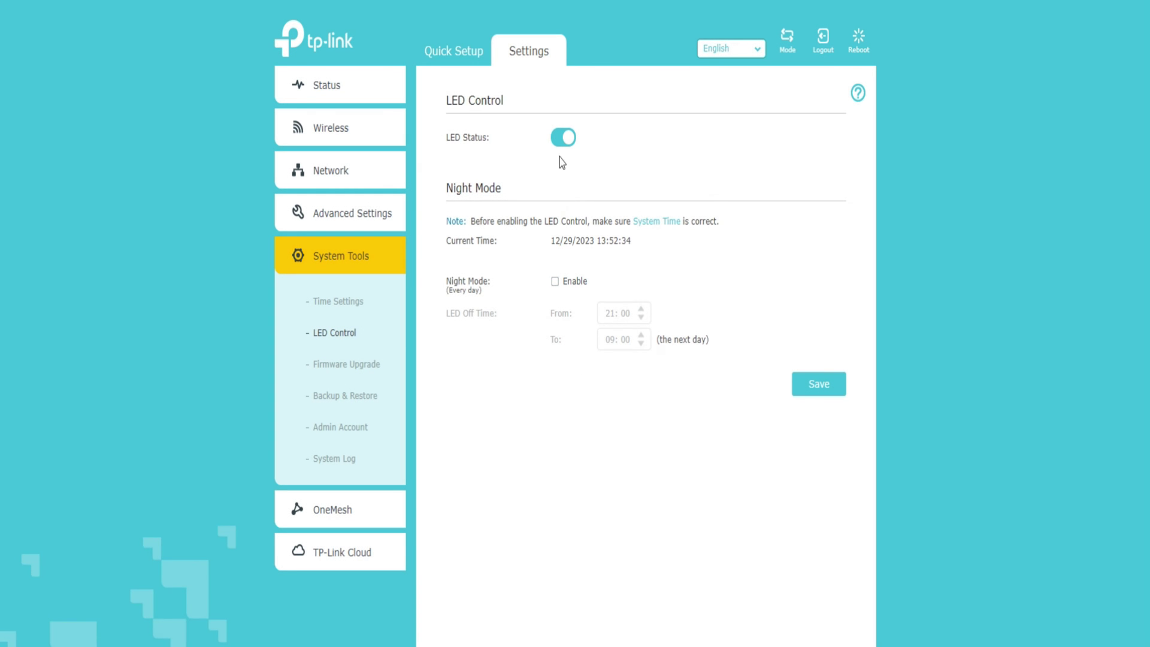
pyautogui.click(555, 284)
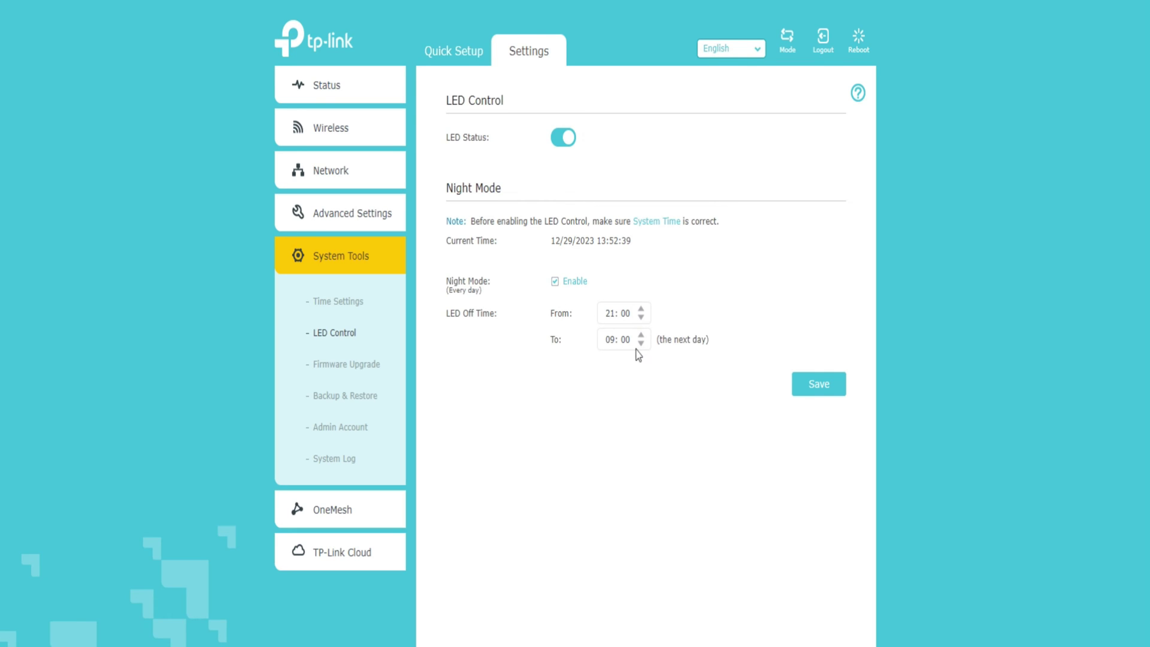
pyautogui.click(554, 283)
pyautogui.click(827, 386)
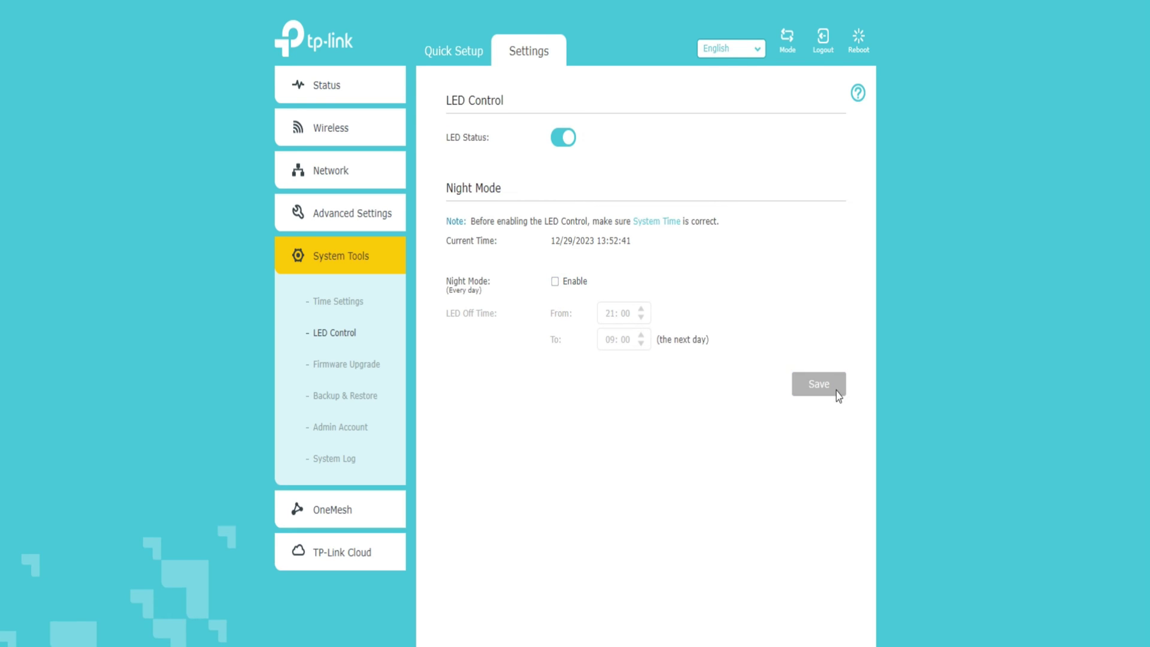
pyautogui.click(341, 374)
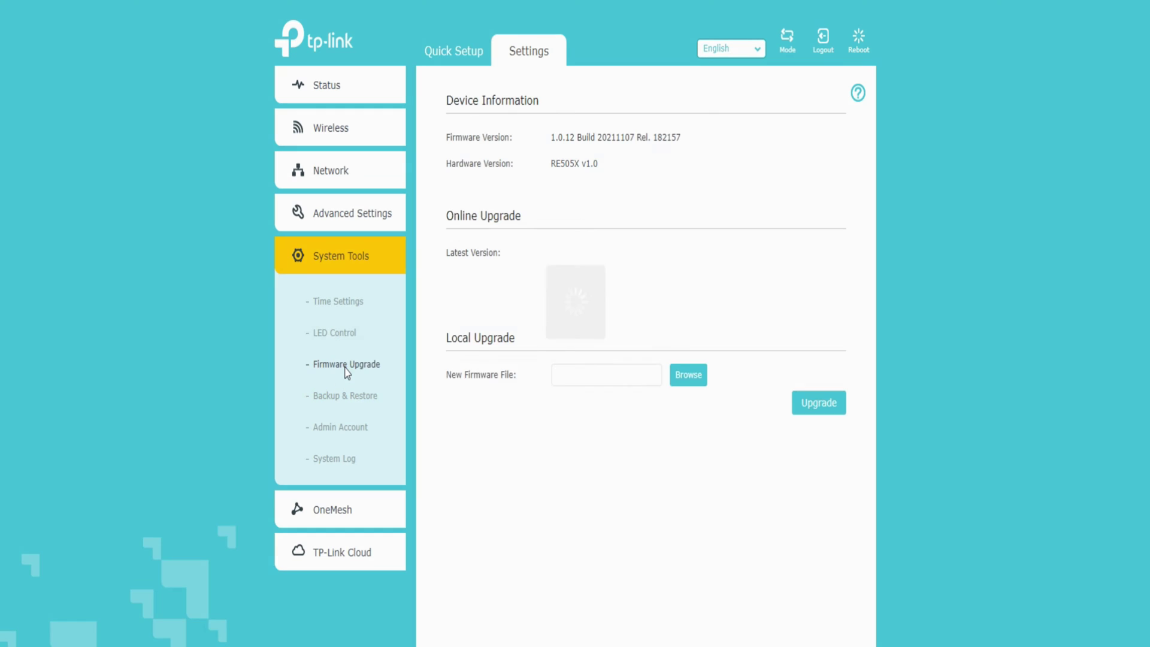
# - Confirm firmware is current, review Backup & Restore, Admin Account, System Log, then OneMesh
pyautogui.click(798, 306)
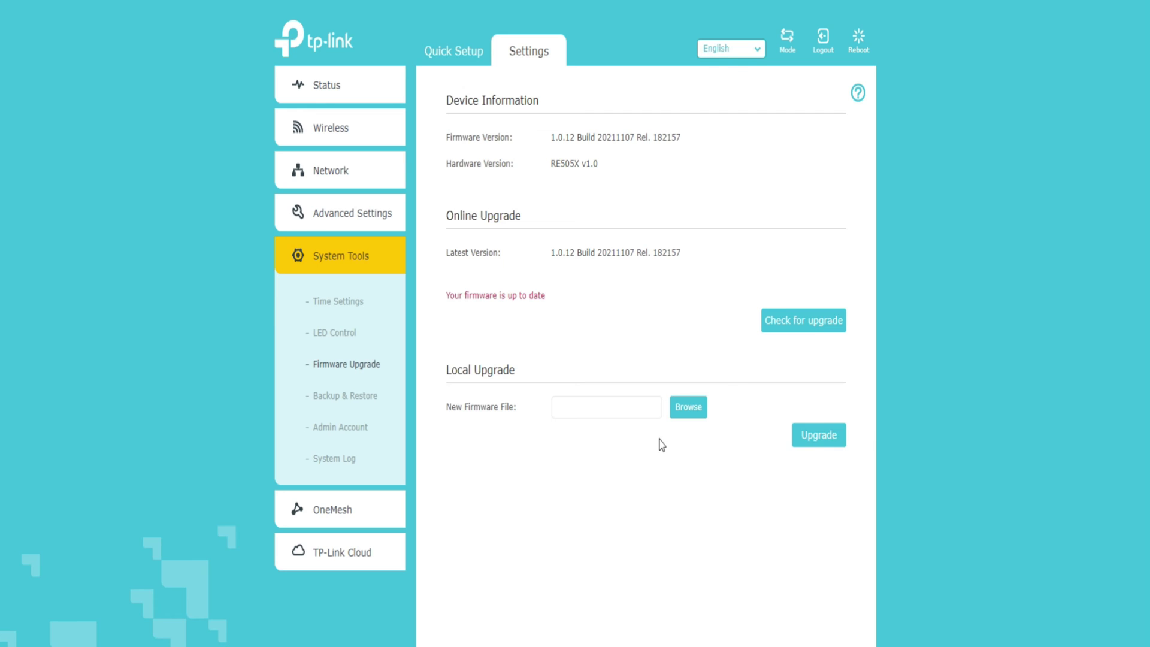
pyautogui.click(345, 397)
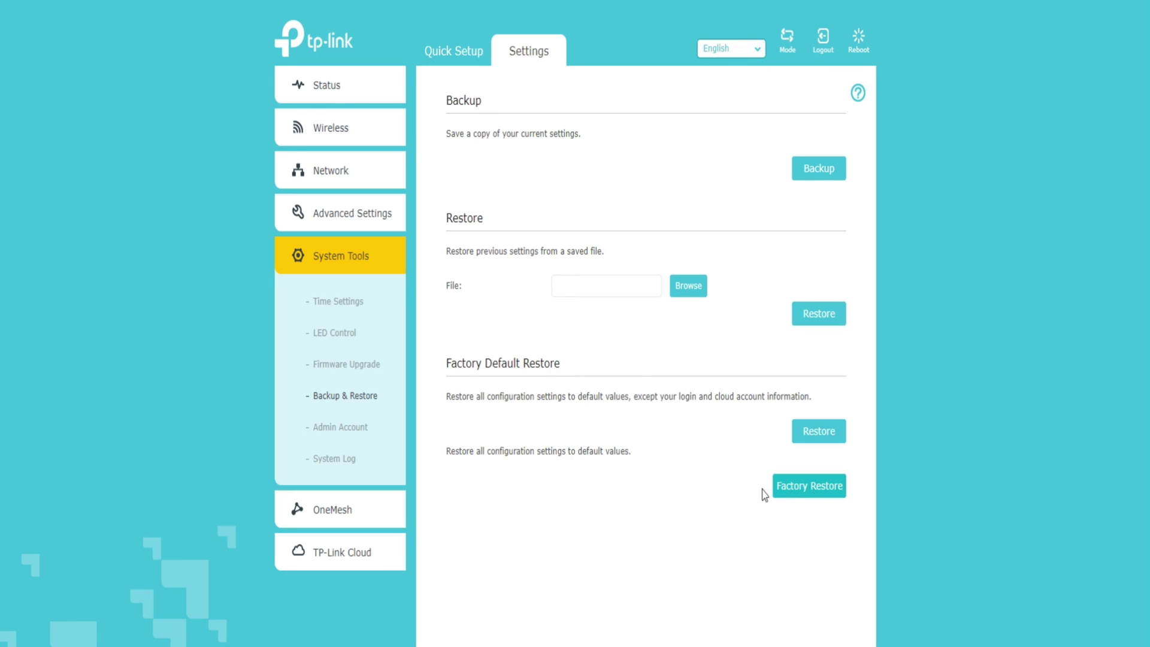
pyautogui.click(343, 429)
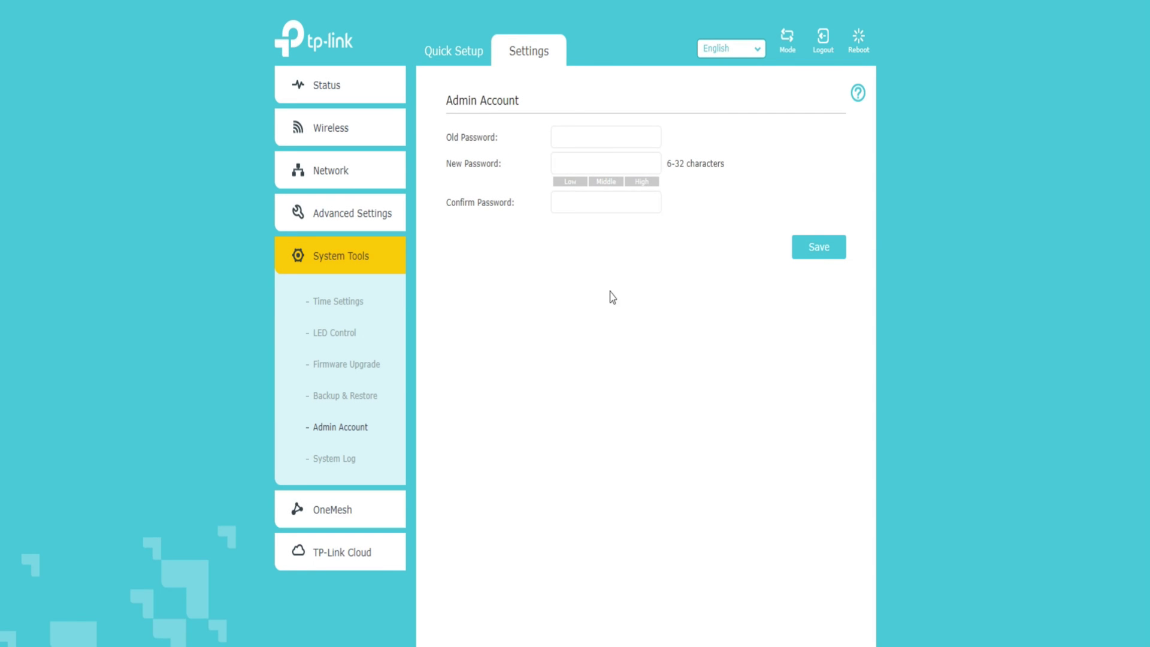
pyautogui.click(339, 461)
pyautogui.scroll(-9, 704, 445)
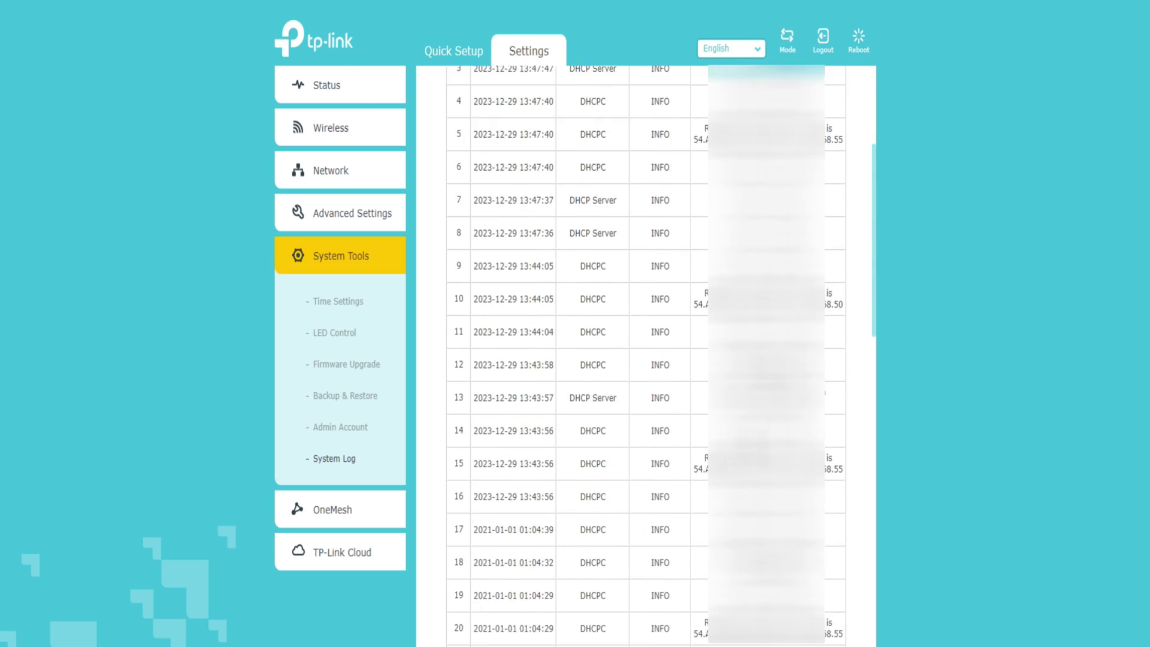
pyautogui.scroll(-10, 658, 492)
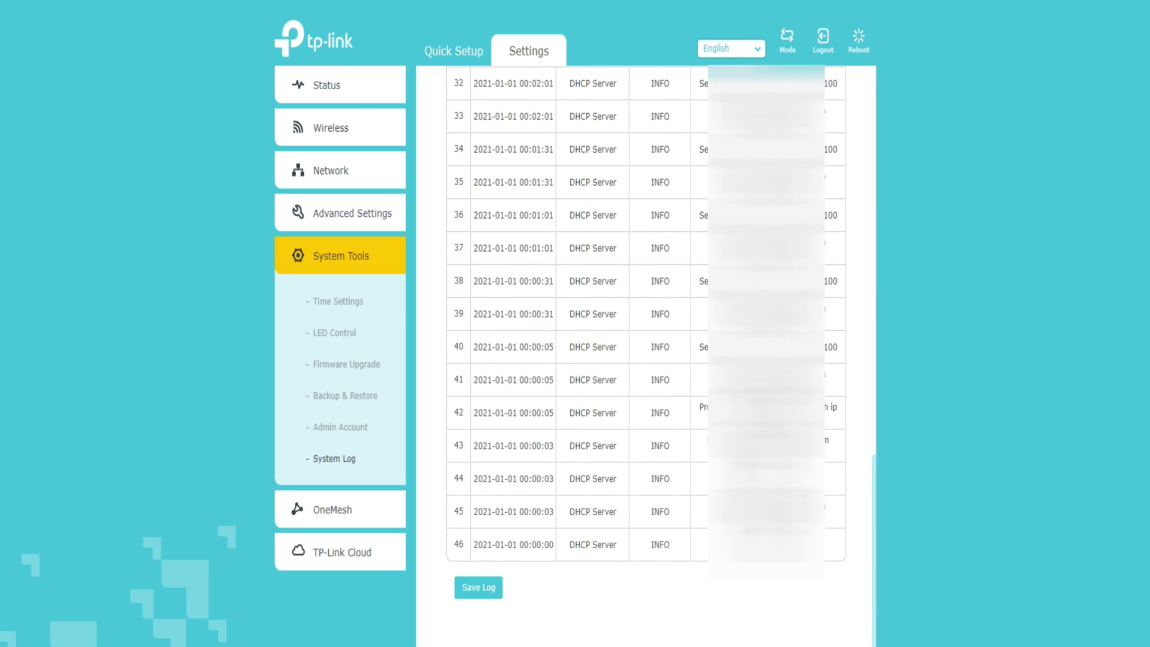
pyautogui.scroll(5, 658, 492)
pyautogui.scroll(15, 658, 492)
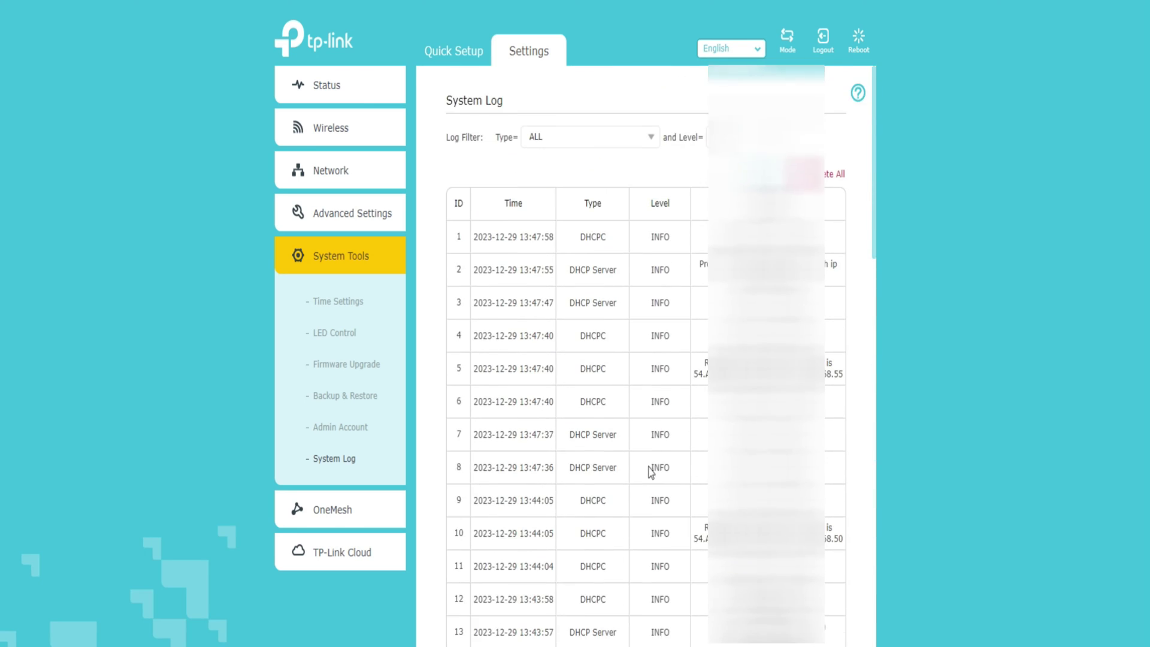
pyautogui.click(341, 515)
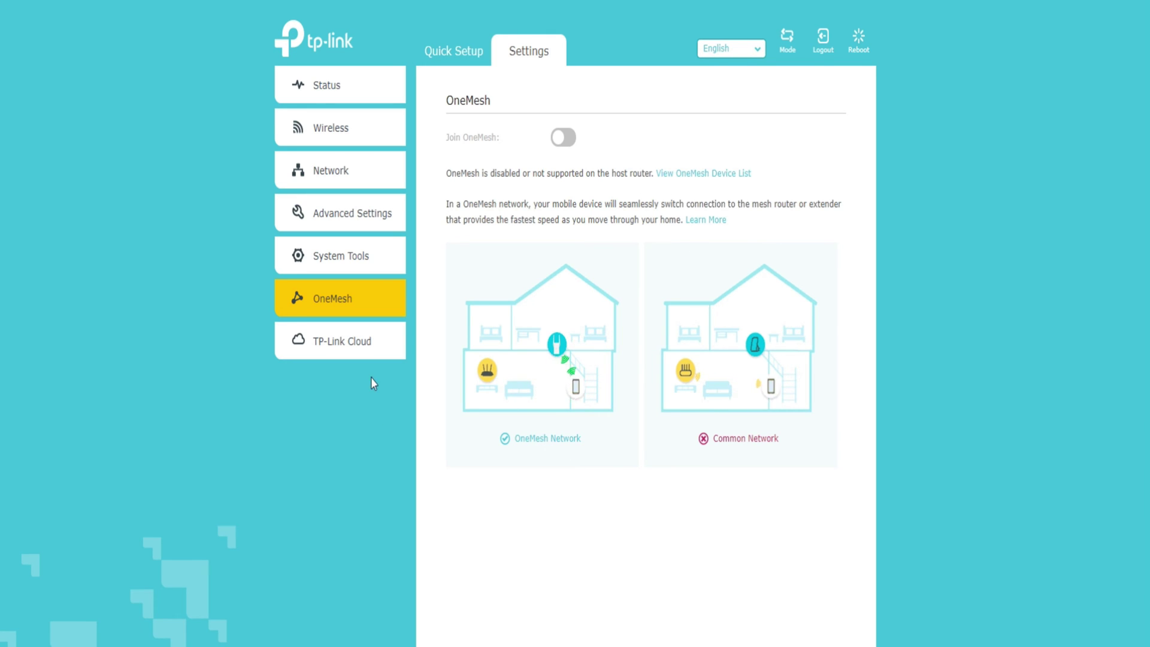
# - View the TP-Link Cloud page and bring up Mode Selection, with Repeater current
pyautogui.click(349, 345)
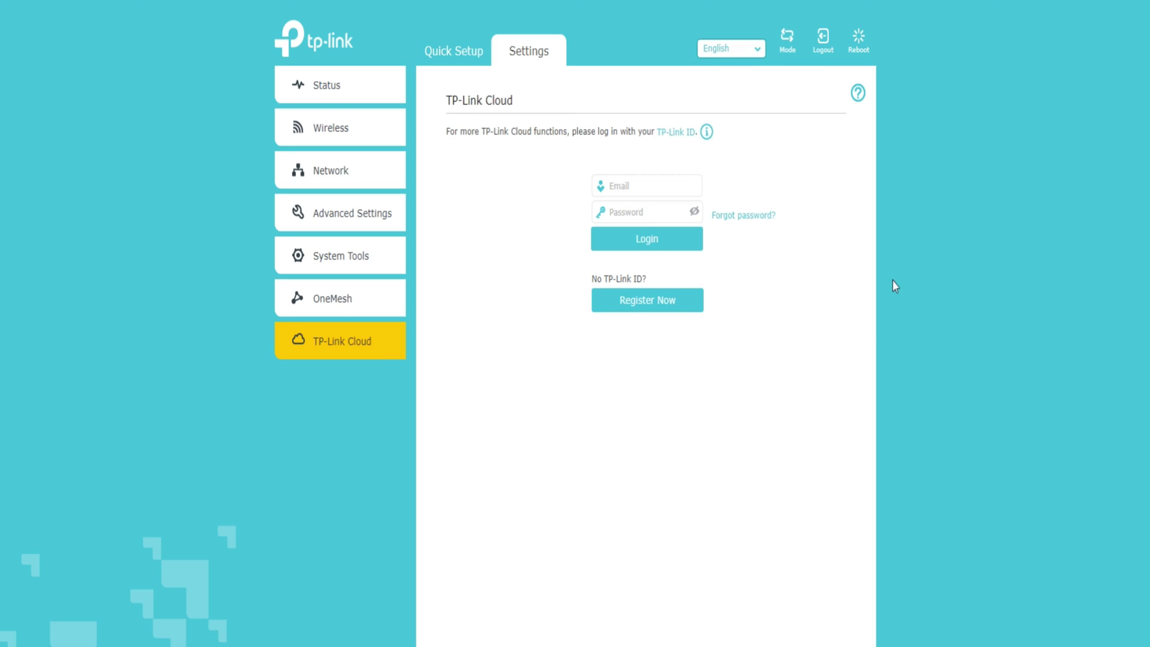
pyautogui.click(788, 42)
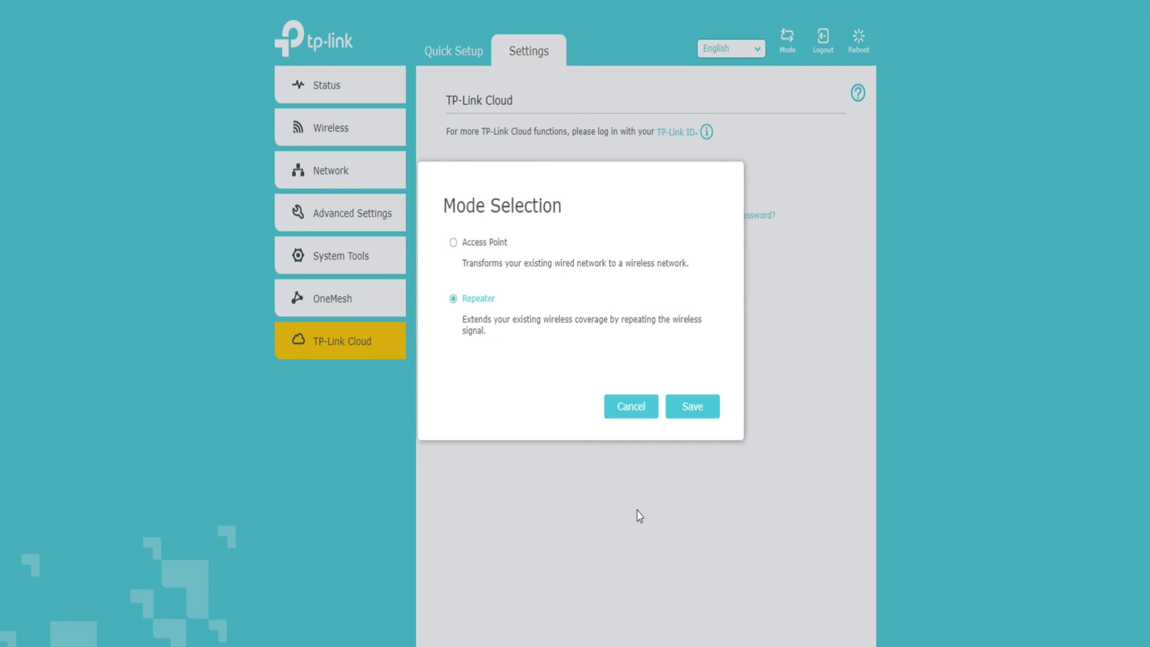
# - Dismiss Mode Selection and the reboot prompt, and browse languages keeping English
pyautogui.click(636, 415)
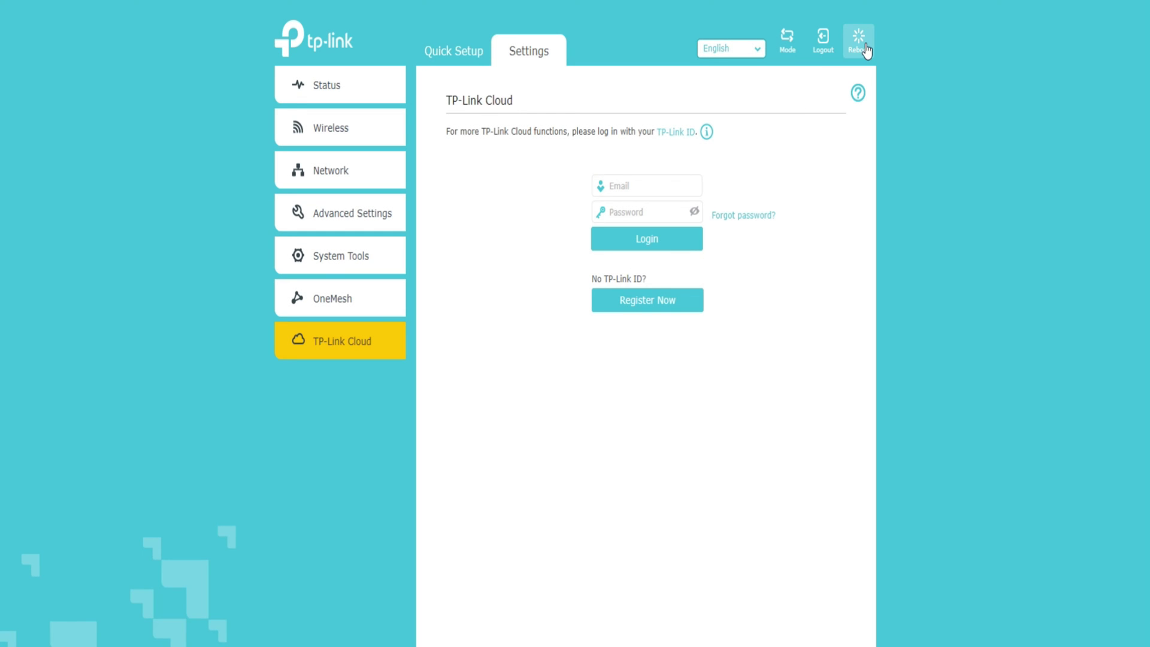
pyautogui.click(866, 51)
pyautogui.click(597, 333)
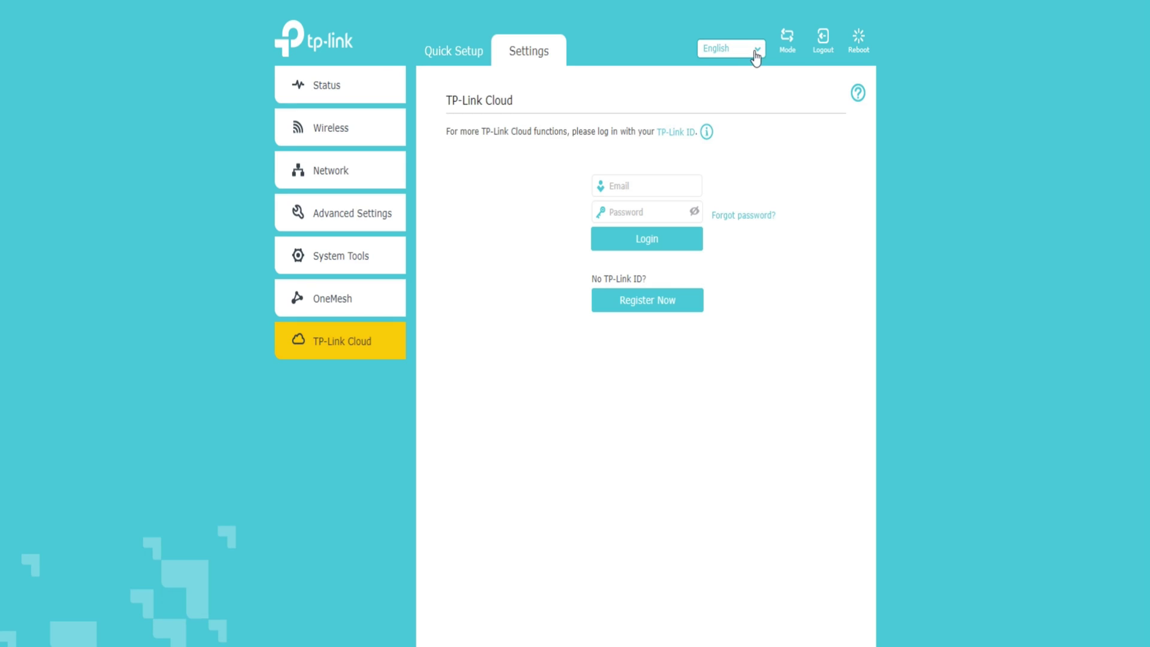
pyautogui.click(756, 55)
pyautogui.scroll(-5, 750, 136)
pyautogui.scroll(5, 767, 173)
pyautogui.click(794, 295)
# - Switch the operating mode to Access Point, saving and confirming the reboot
pyautogui.click(787, 39)
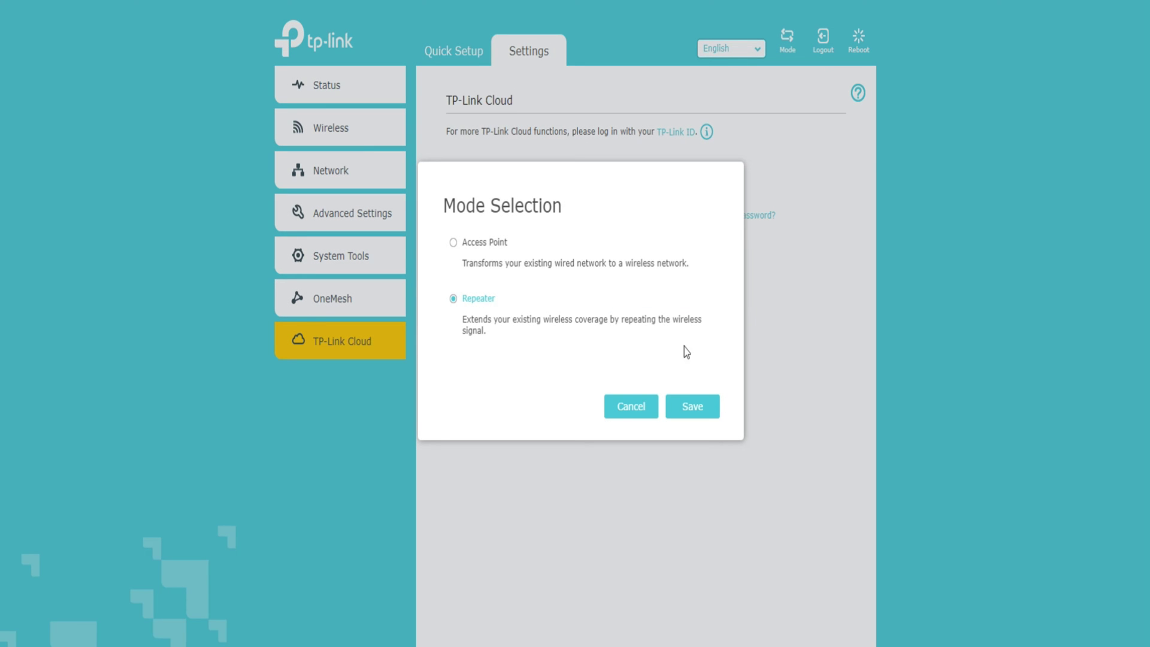
pyautogui.click(453, 243)
pyautogui.click(689, 407)
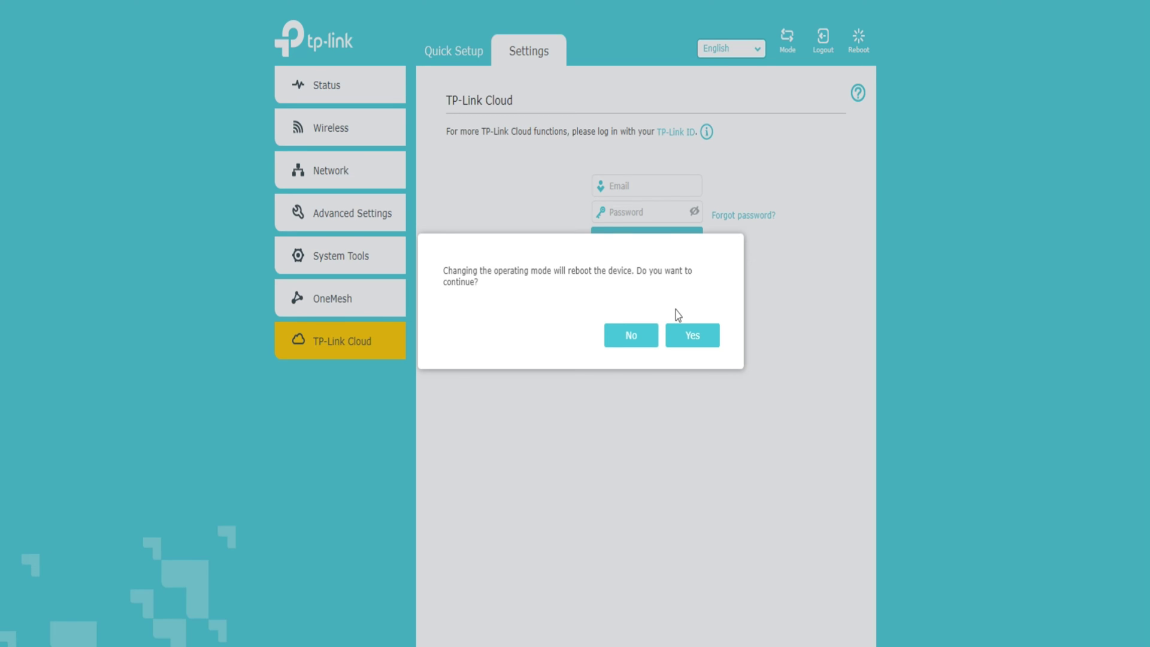
pyautogui.click(691, 336)
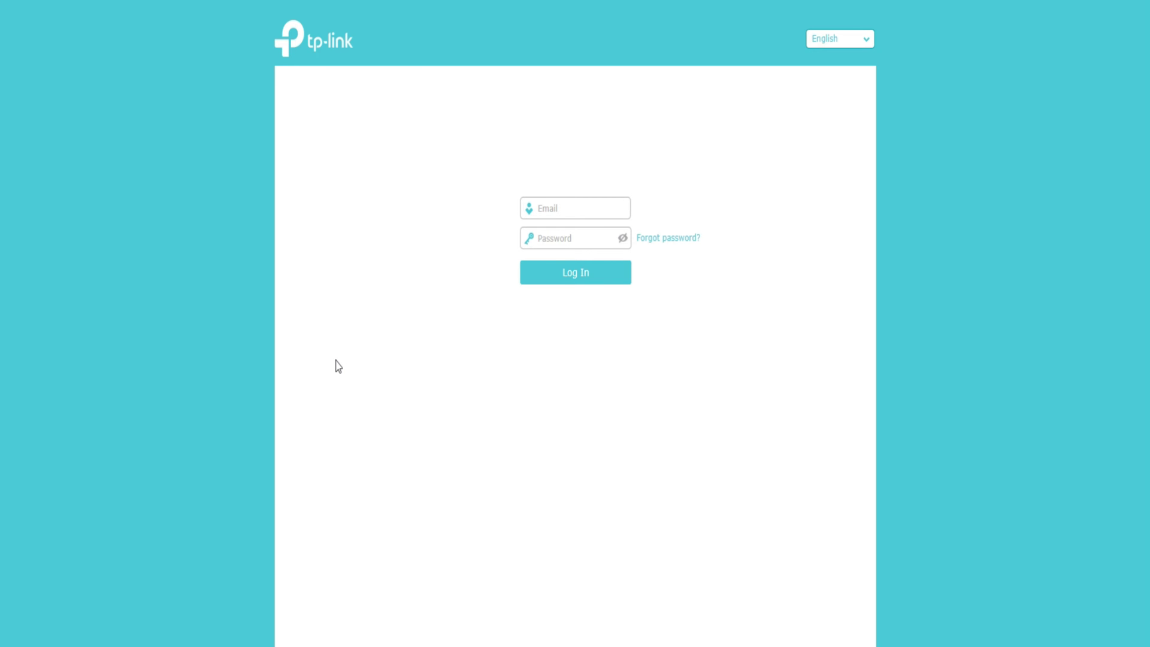
# - Log back in with the browser's saved email and password
pyautogui.press('Tab')
pyautogui.click(566, 205)
pyautogui.press('Return')
pyautogui.click(583, 279)
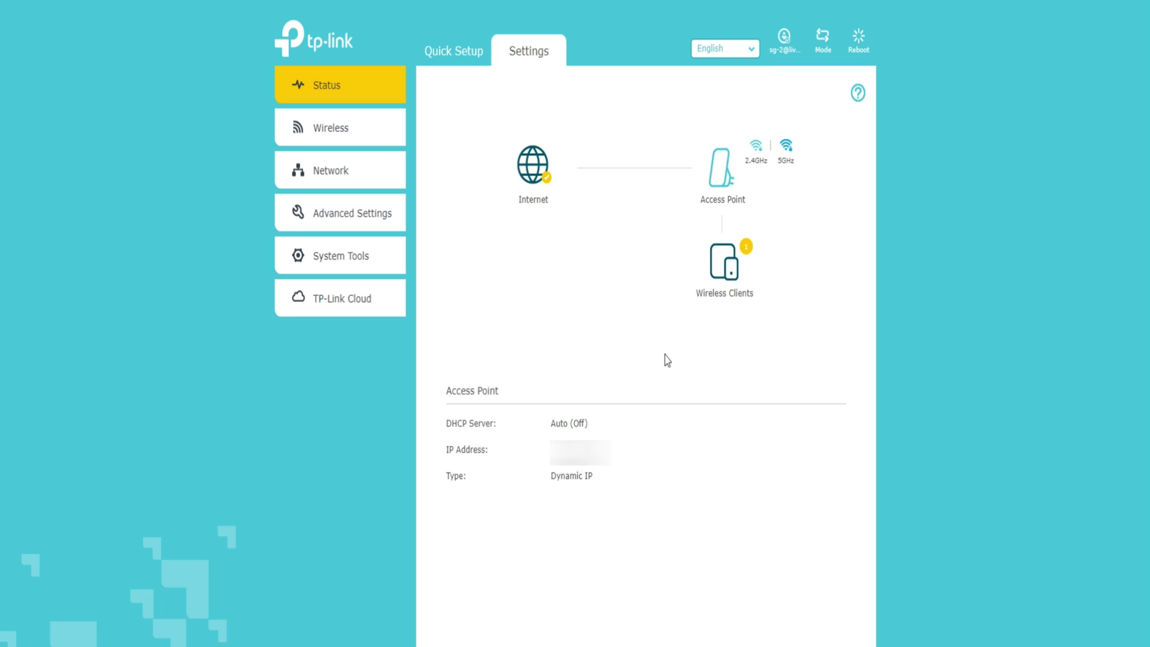
# - Open and dismiss the language list, Mode Selection and reboot prompt without changes
pyautogui.click(710, 50)
pyautogui.scroll(-3, 734, 112)
pyautogui.scroll(-2, 732, 115)
pyautogui.scroll(5, 732, 115)
pyautogui.click(809, 119)
pyautogui.click(824, 41)
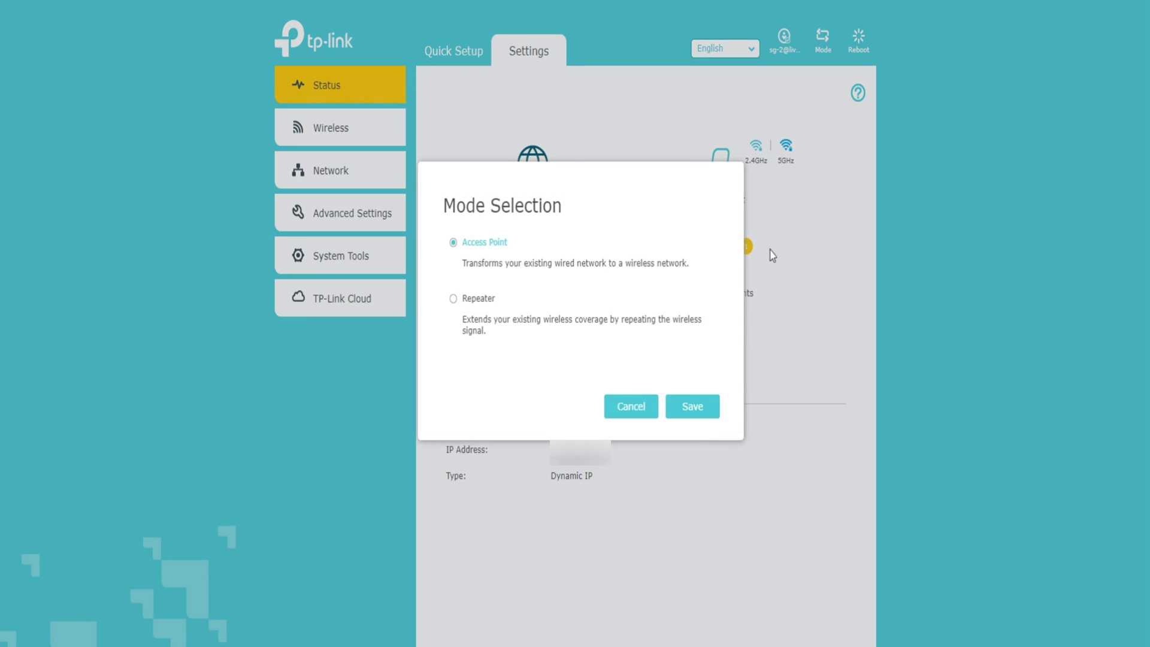
pyautogui.click(647, 416)
pyautogui.click(858, 41)
pyautogui.click(600, 348)
# - View Internet, Access Point, 2.4GHz and 5GHz details, showing Test 5G_EXT on channel 36
pyautogui.click(535, 181)
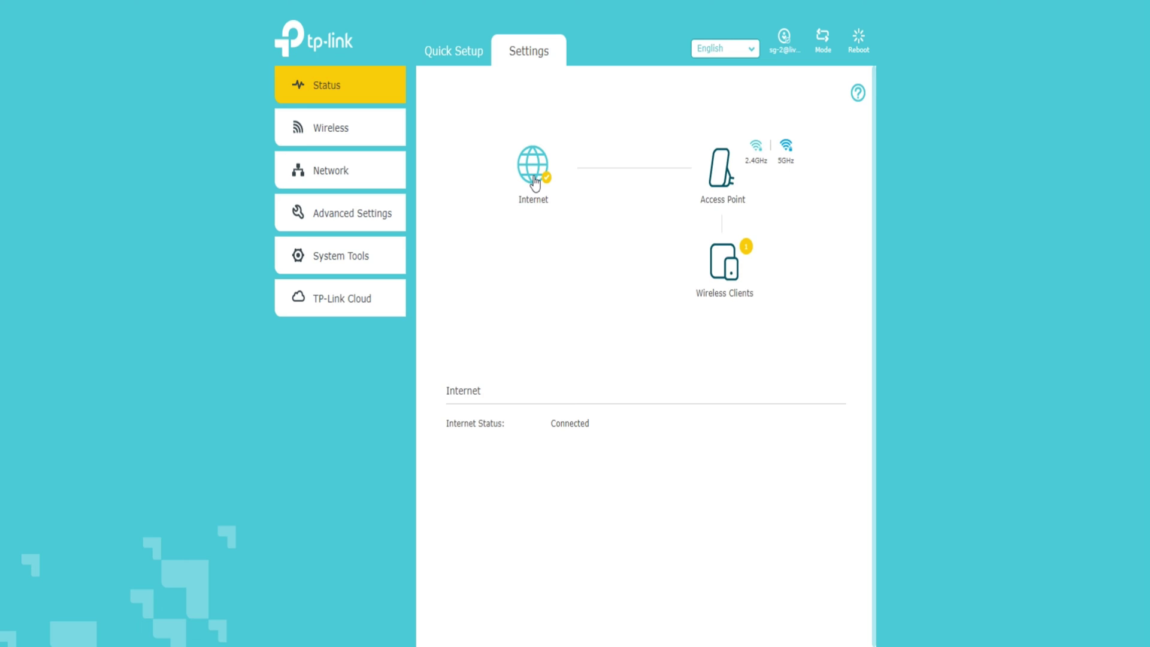
pyautogui.click(725, 173)
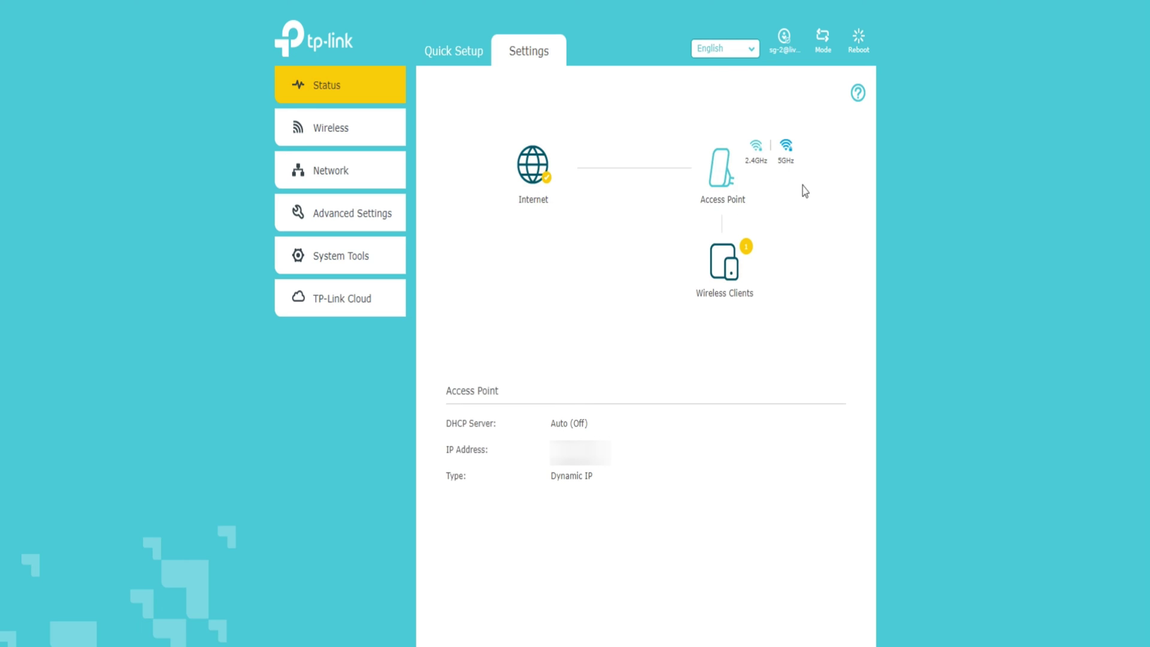
pyautogui.click(756, 161)
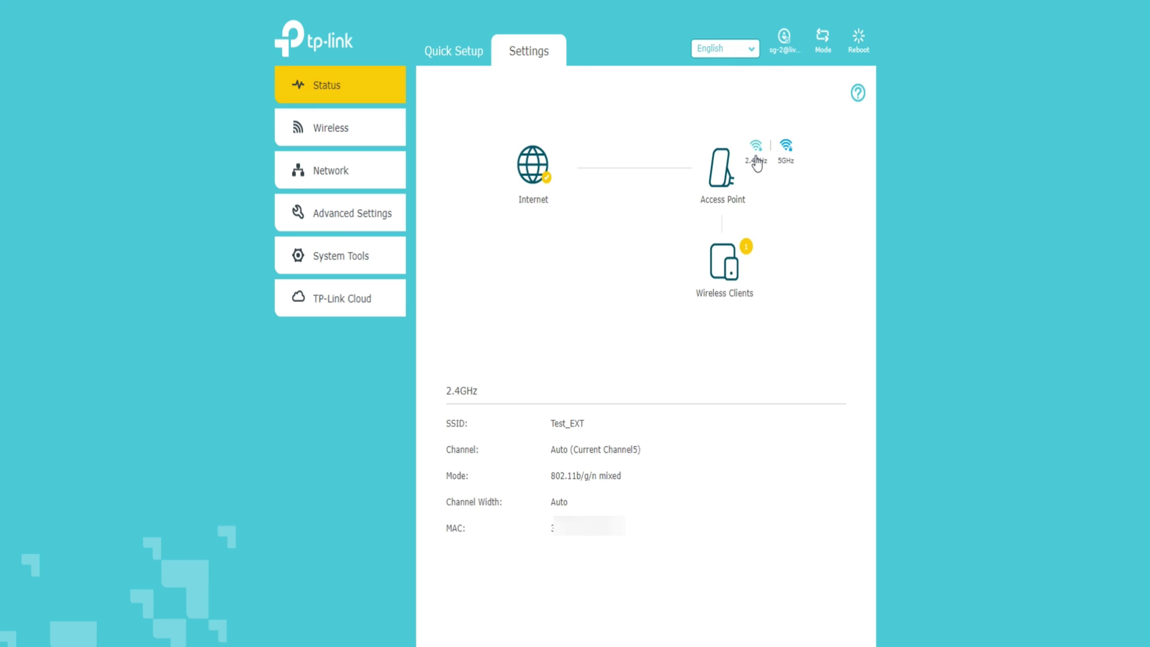
pyautogui.click(785, 160)
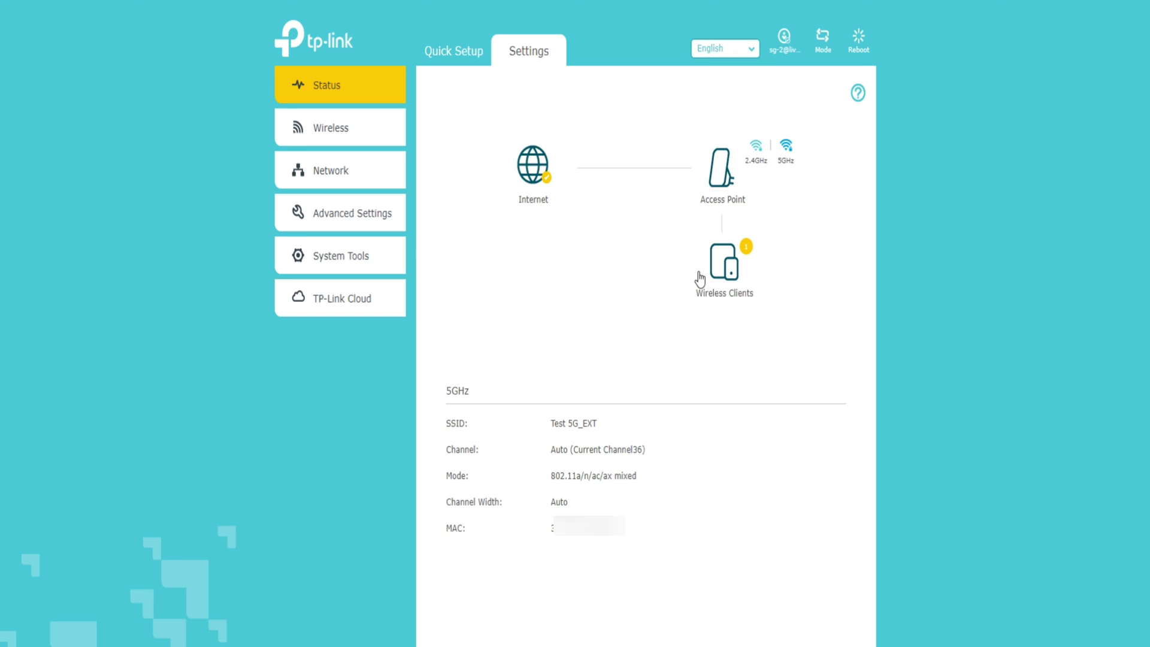
pyautogui.click(336, 135)
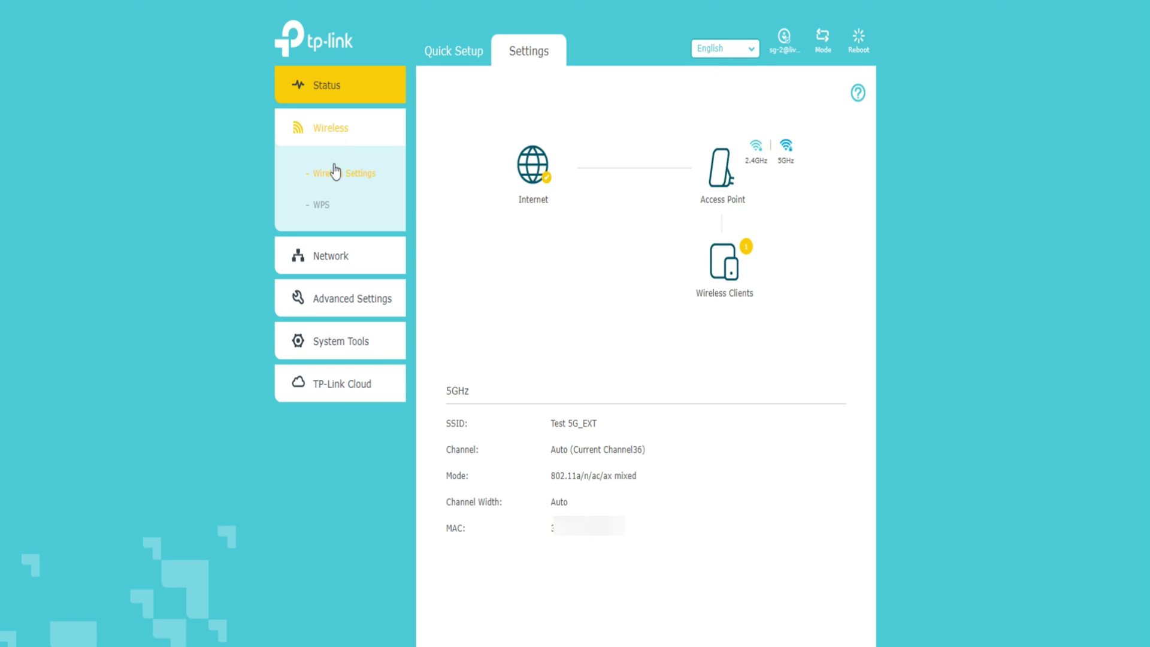
# - Try 2.4GHz security, WPA version and encryption options, leaving WPA2-PSK with Auto encryption
pyautogui.click(337, 173)
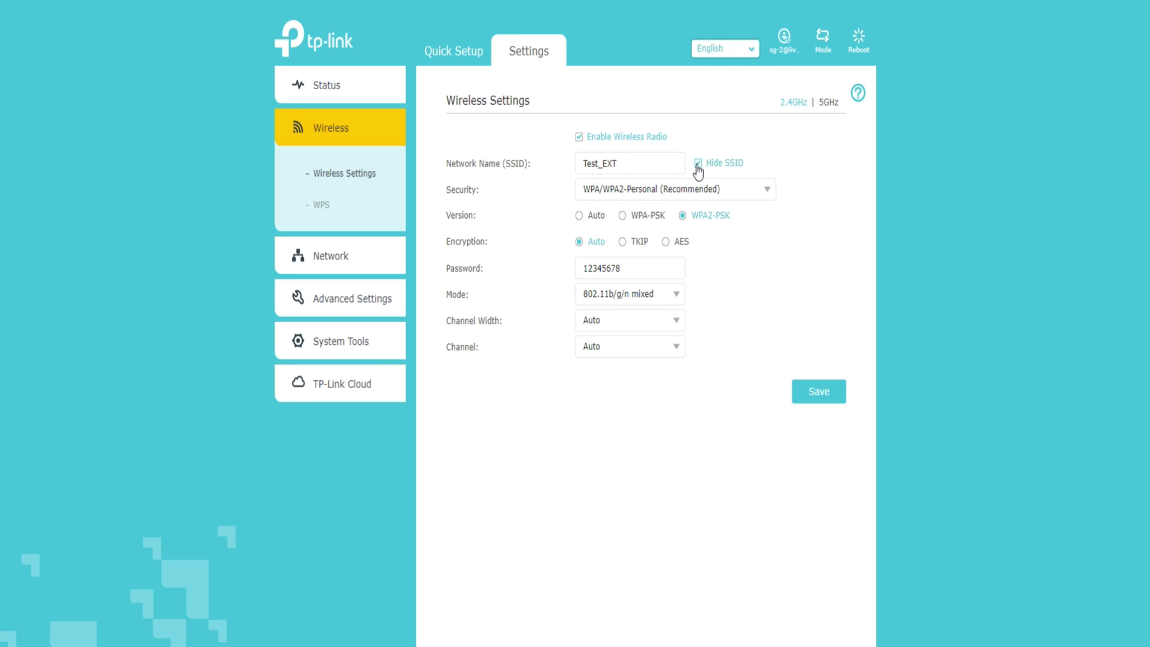
pyautogui.click(677, 191)
pyautogui.click(678, 191)
pyautogui.click(580, 217)
pyautogui.click(623, 216)
pyautogui.click(682, 216)
pyautogui.click(623, 242)
pyautogui.click(666, 242)
pyautogui.click(579, 242)
# - Review 2.4GHz mode, width and channel lists keeping 802.11b/g/n mixed and Auto, then view 5GHz
pyautogui.click(673, 300)
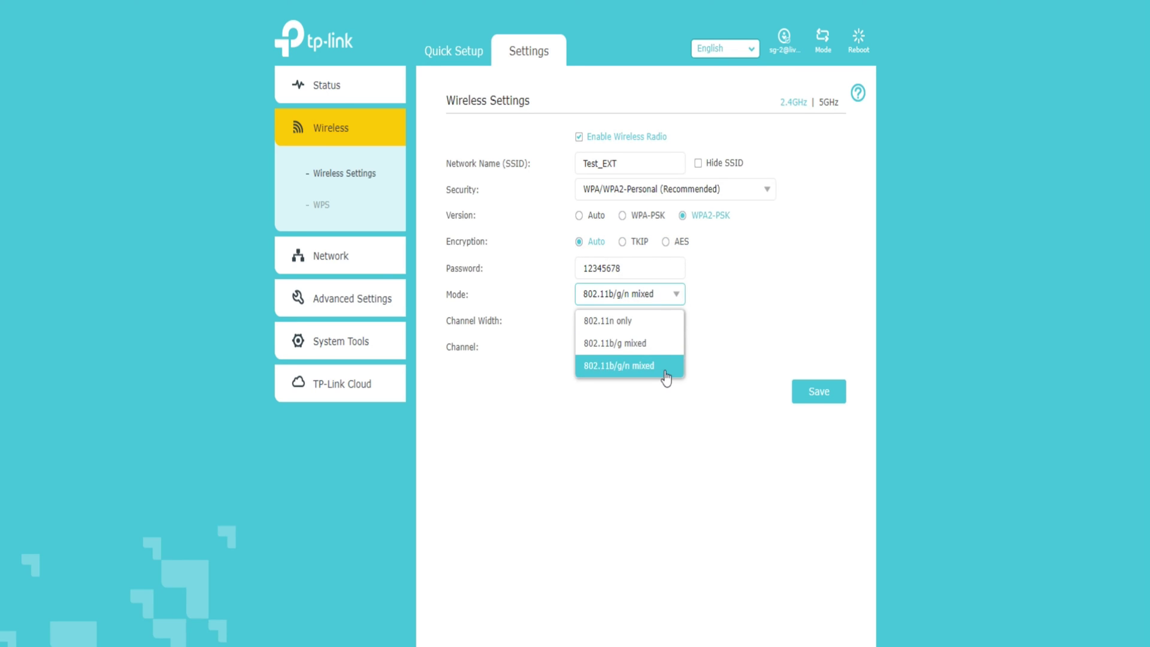
pyautogui.click(671, 429)
pyautogui.click(675, 322)
pyautogui.click(643, 450)
pyautogui.click(676, 355)
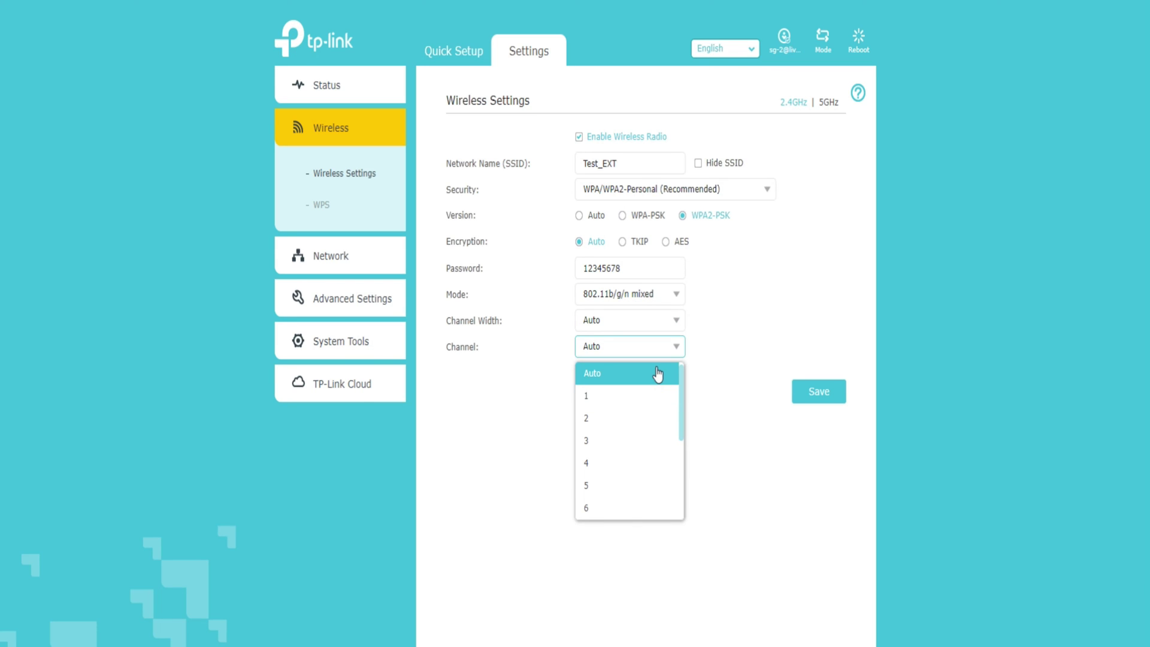
pyautogui.scroll(-3, 653, 473)
pyautogui.scroll(3, 653, 497)
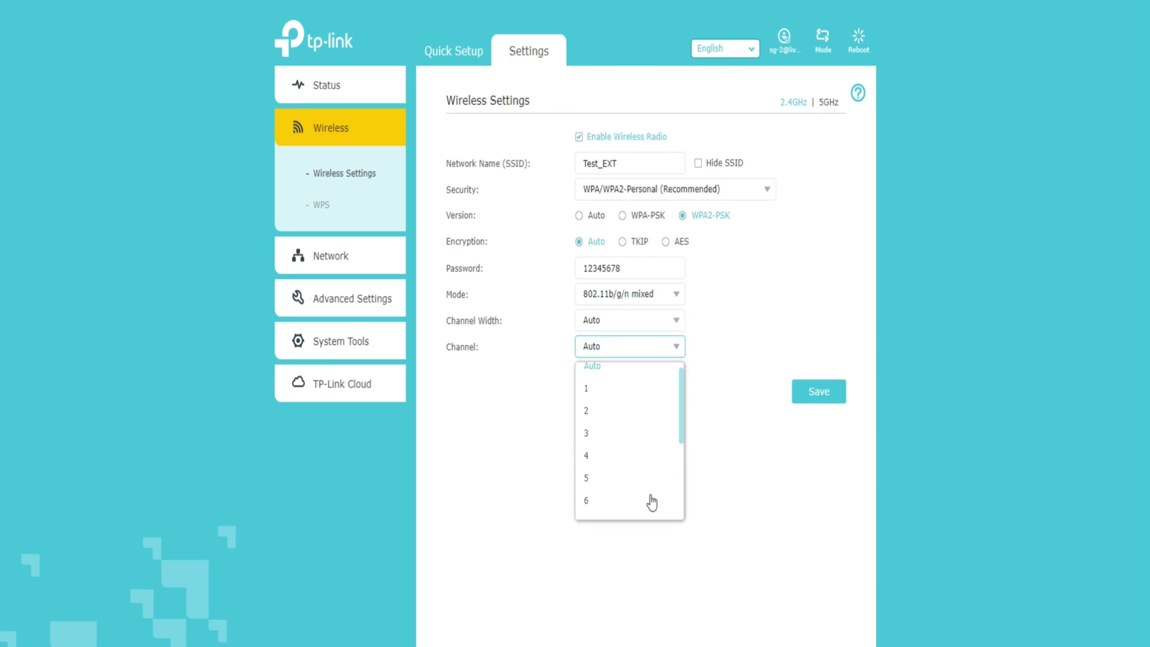
pyautogui.click(730, 401)
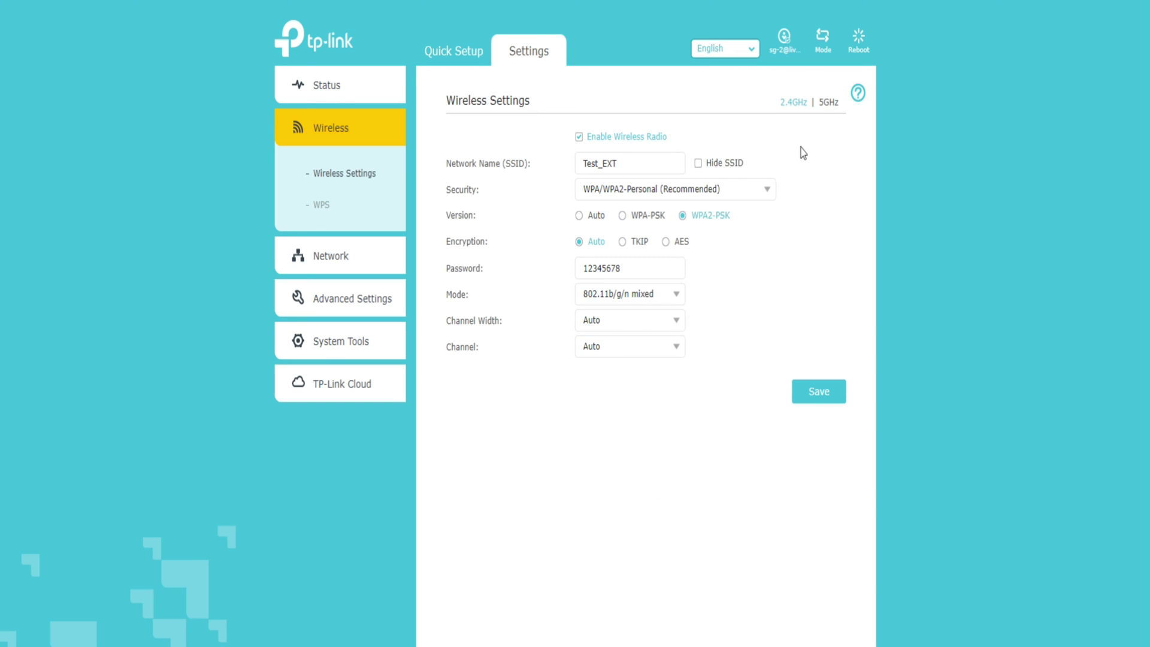
pyautogui.click(829, 103)
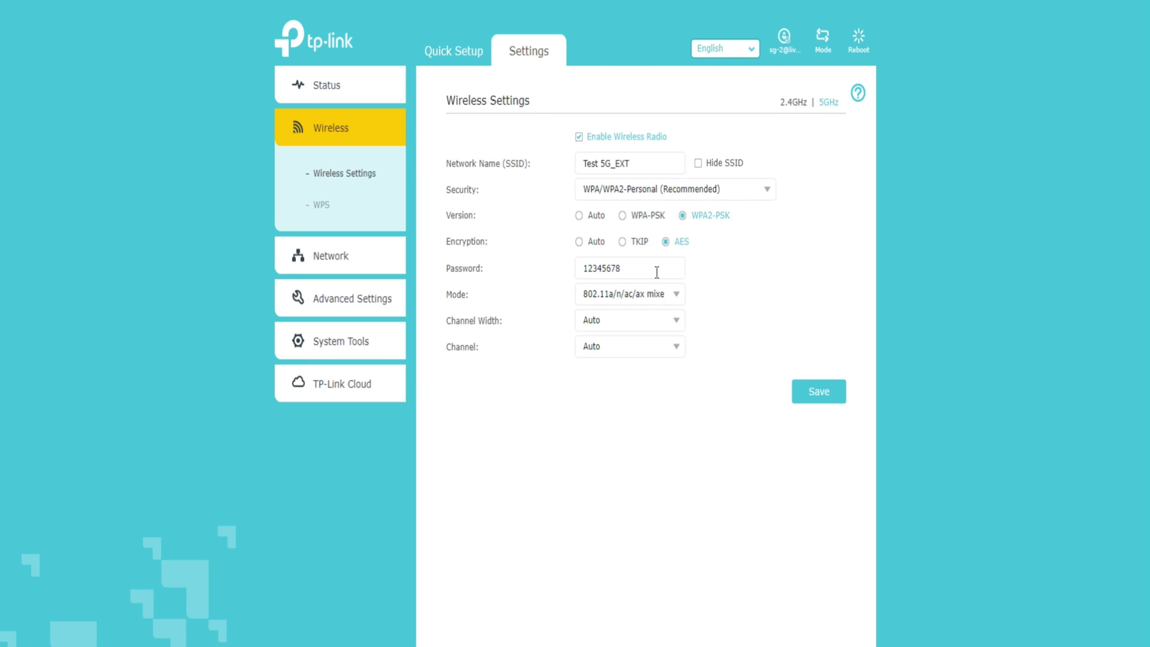
# - Review 5GHz mode, channel width and channel lists, keeping 802.11a/n/ac/ax mixed and Auto
pyautogui.click(673, 306)
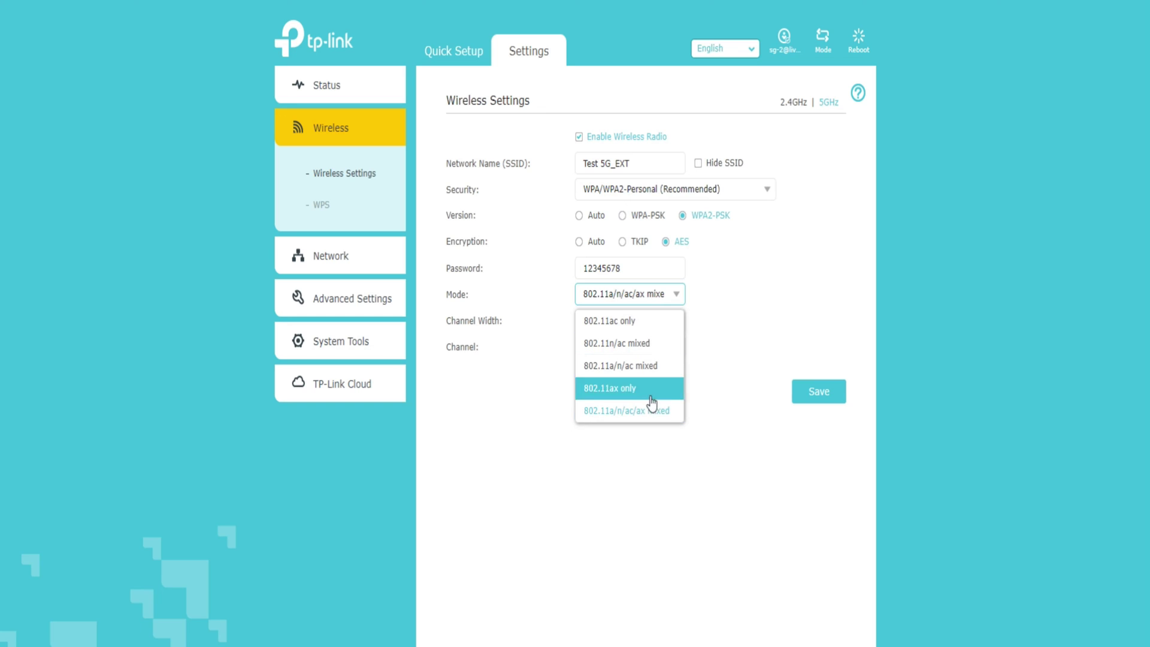
pyautogui.click(704, 376)
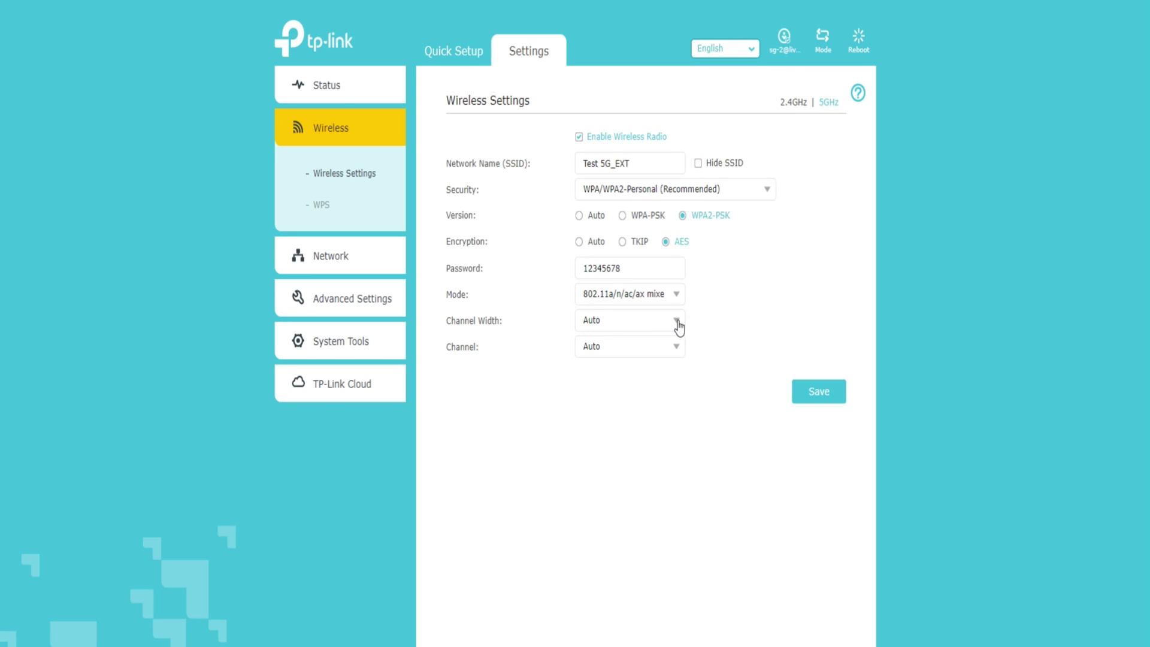
pyautogui.click(679, 323)
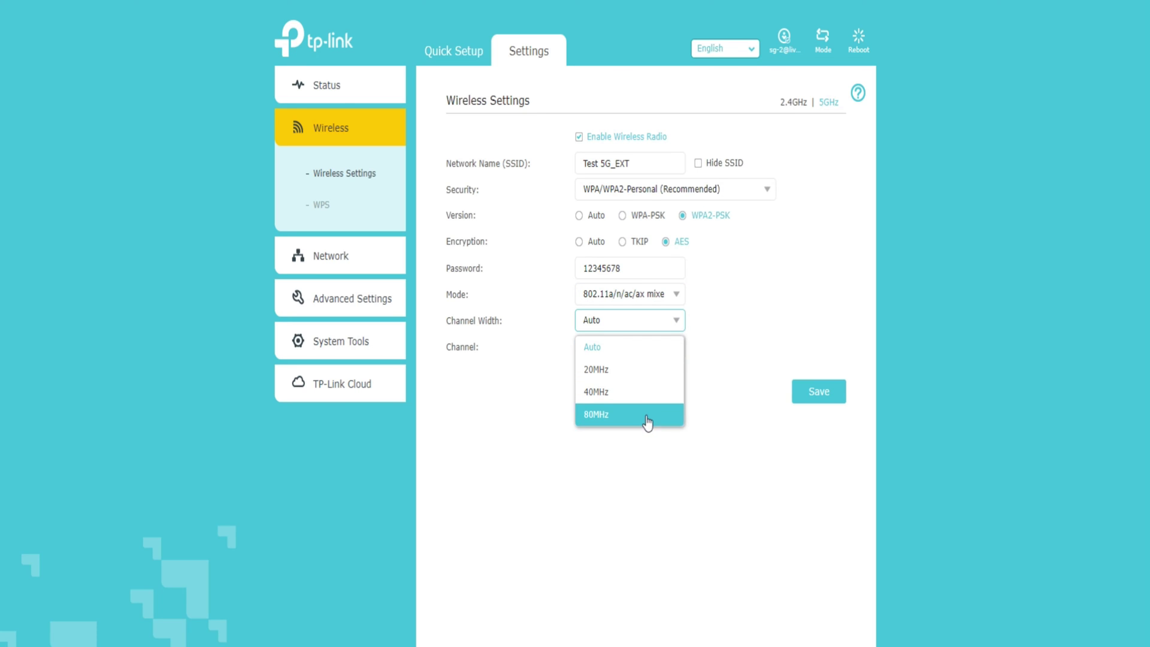
pyautogui.click(652, 473)
pyautogui.click(669, 352)
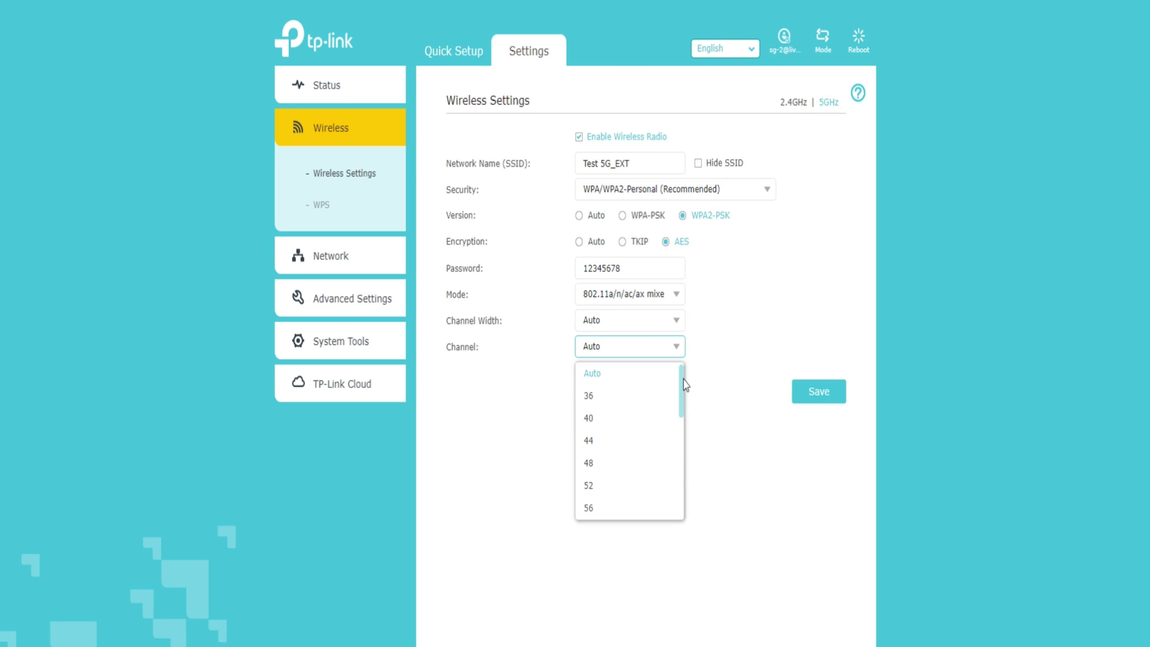
pyautogui.moveTo(684, 396)
pyautogui.mouseDown()
pyautogui.moveTo(665, 514)
pyautogui.moveTo(679, 387)
pyautogui.mouseUp()
pyautogui.click(723, 399)
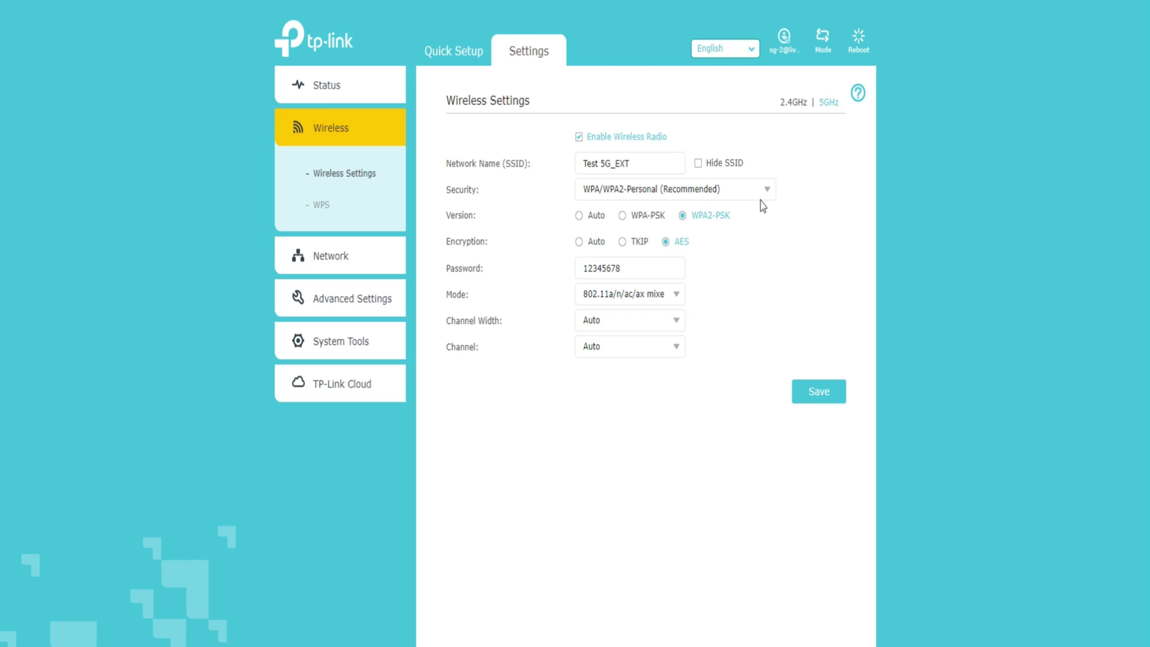
# - Toggle the wireless radio off and on, and return to the 2.4GHz band settings
pyautogui.click(578, 137)
pyautogui.click(579, 137)
pyautogui.click(793, 103)
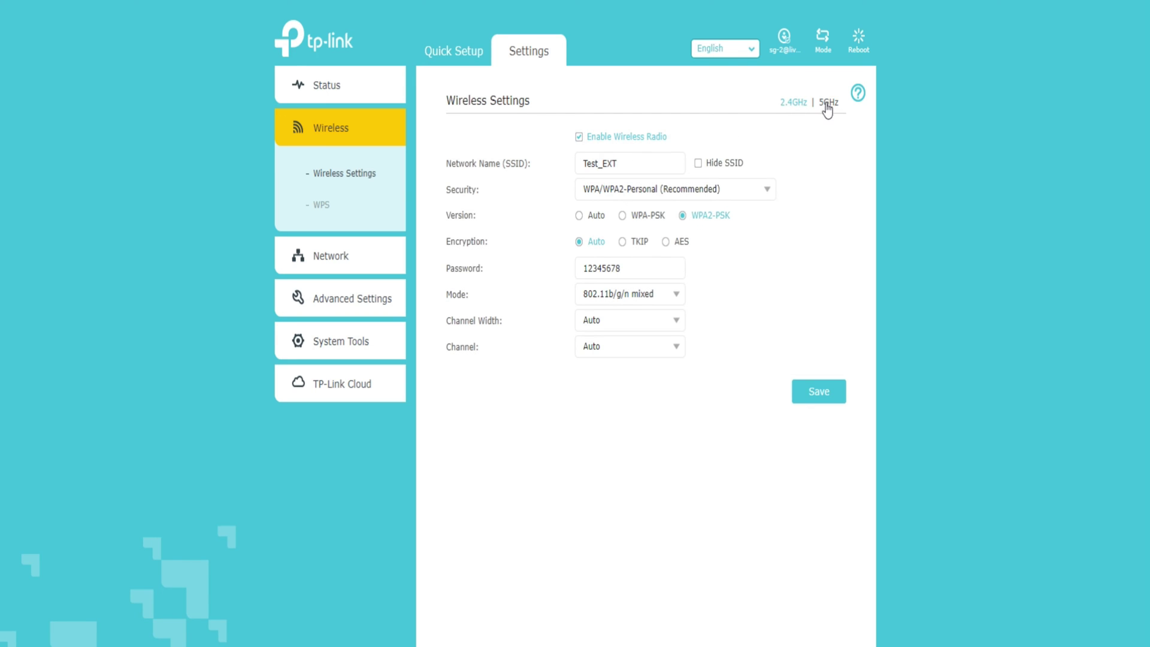
pyautogui.click(796, 103)
# - On the WPS page, try PIN, then set Push Button as the connection method
pyautogui.click(322, 206)
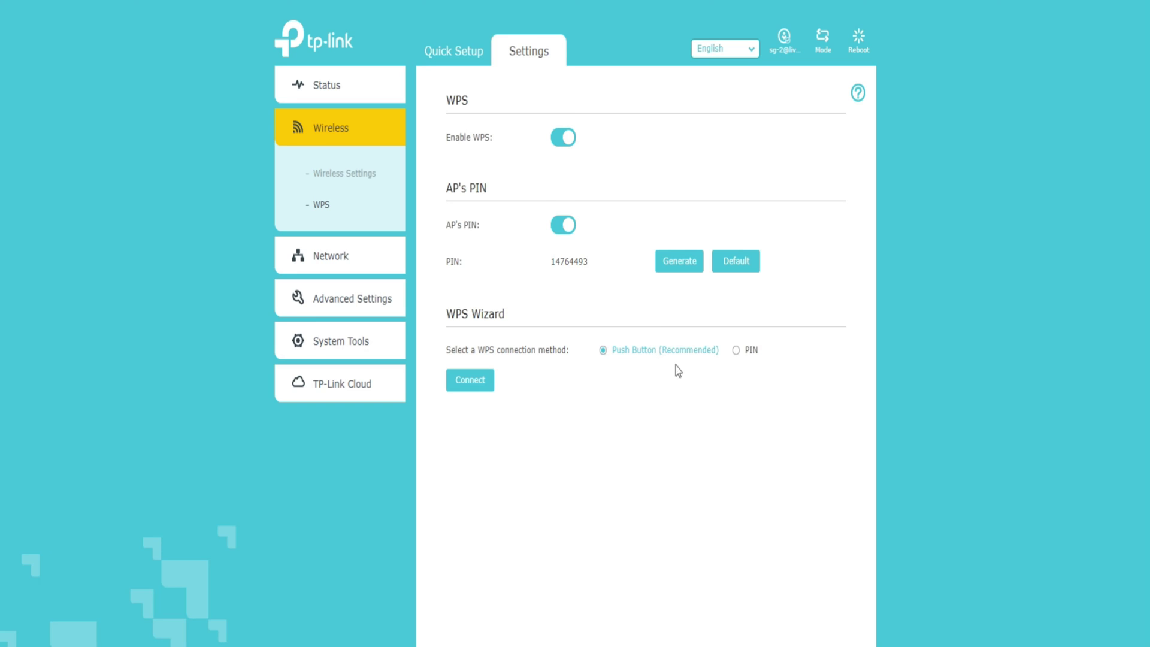
pyautogui.click(735, 351)
pyautogui.click(603, 350)
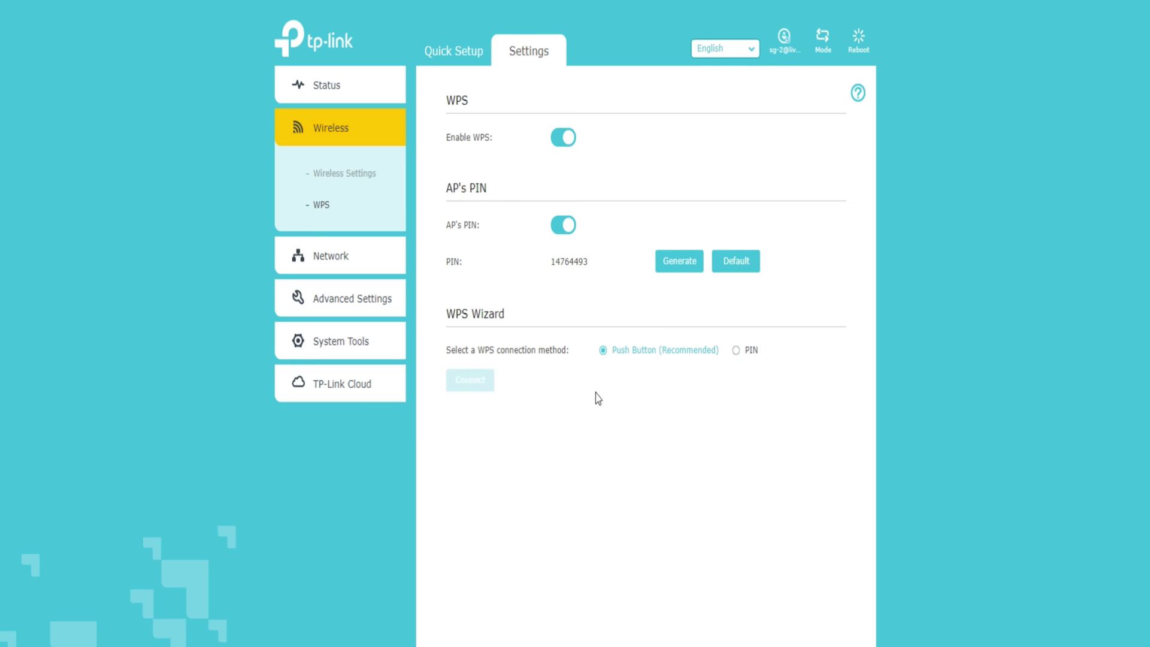
# - Give the extender a fixed IP address and leave the DHCP server on Auto after trying On and Off
pyautogui.click(342, 261)
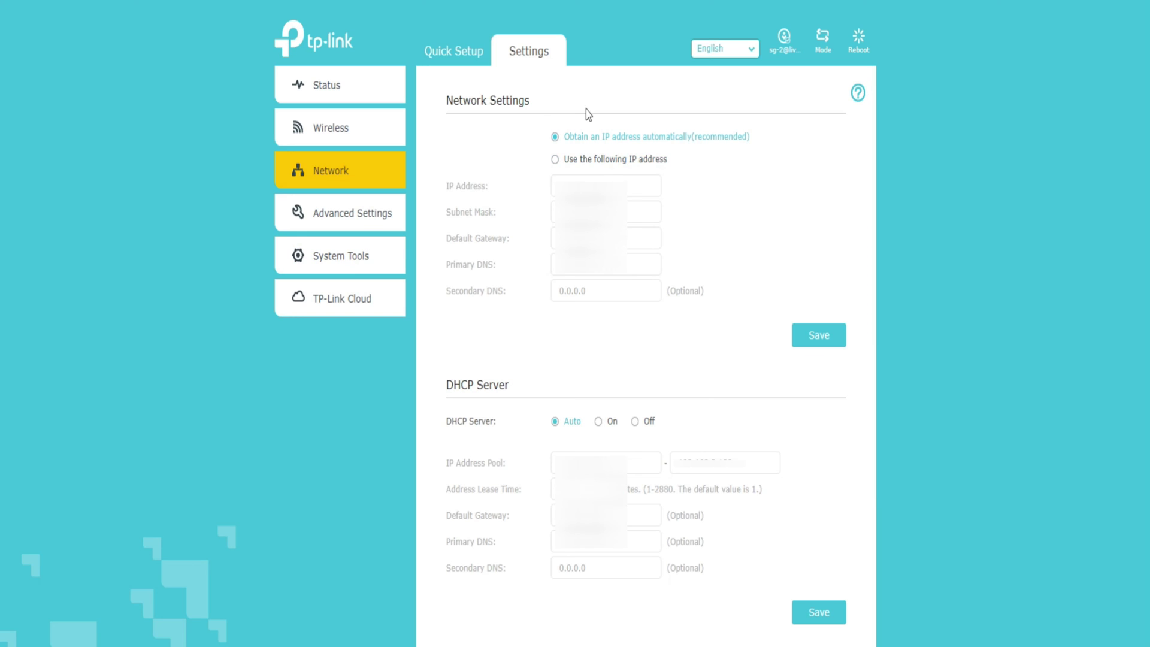
pyautogui.click(555, 160)
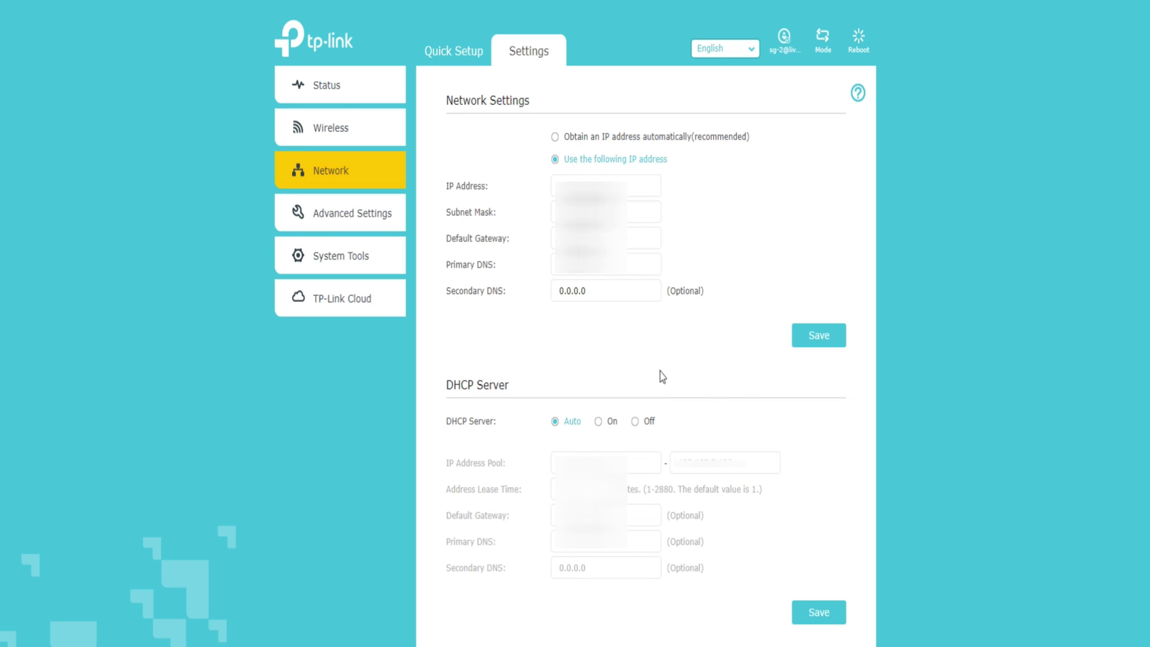
pyautogui.click(599, 423)
pyautogui.click(636, 422)
pyautogui.click(555, 426)
# - Check the DHCP Client List, then expand the Advanced Settings menu
pyautogui.scroll(-3, 816, 464)
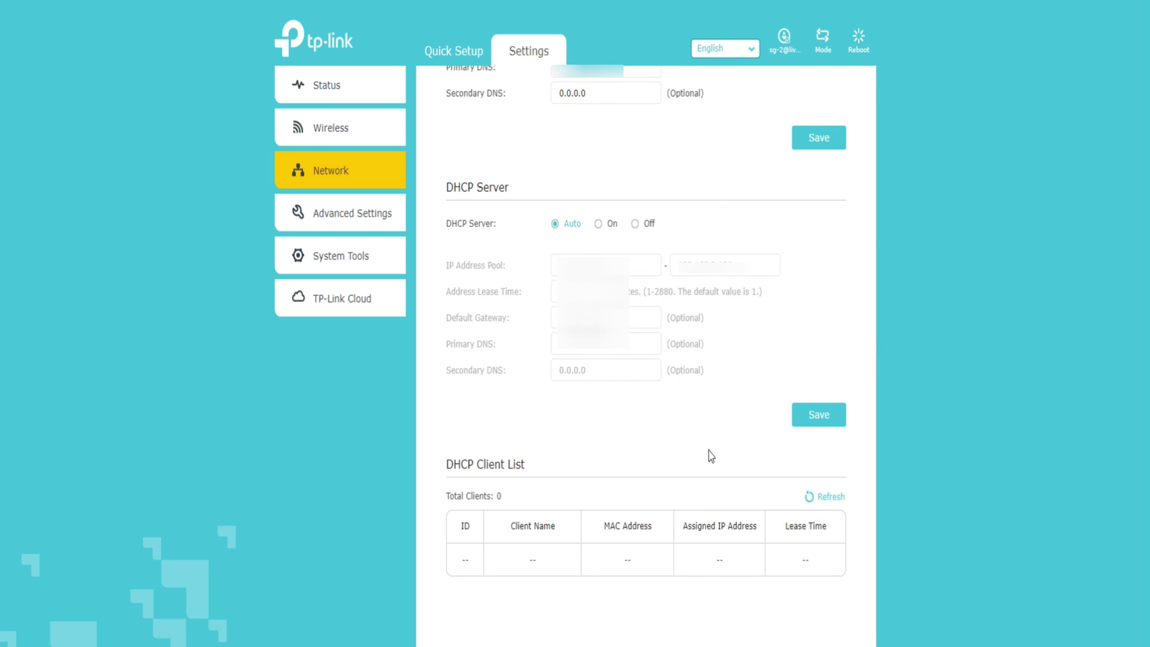
pyautogui.scroll(3, 681, 472)
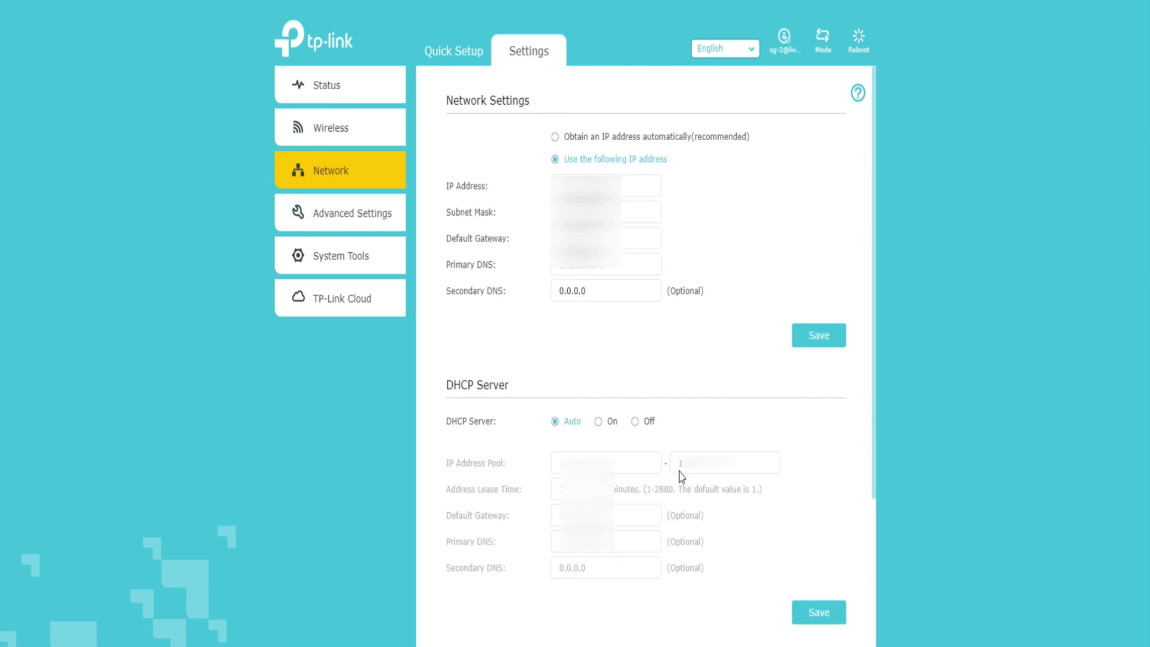
pyautogui.click(359, 223)
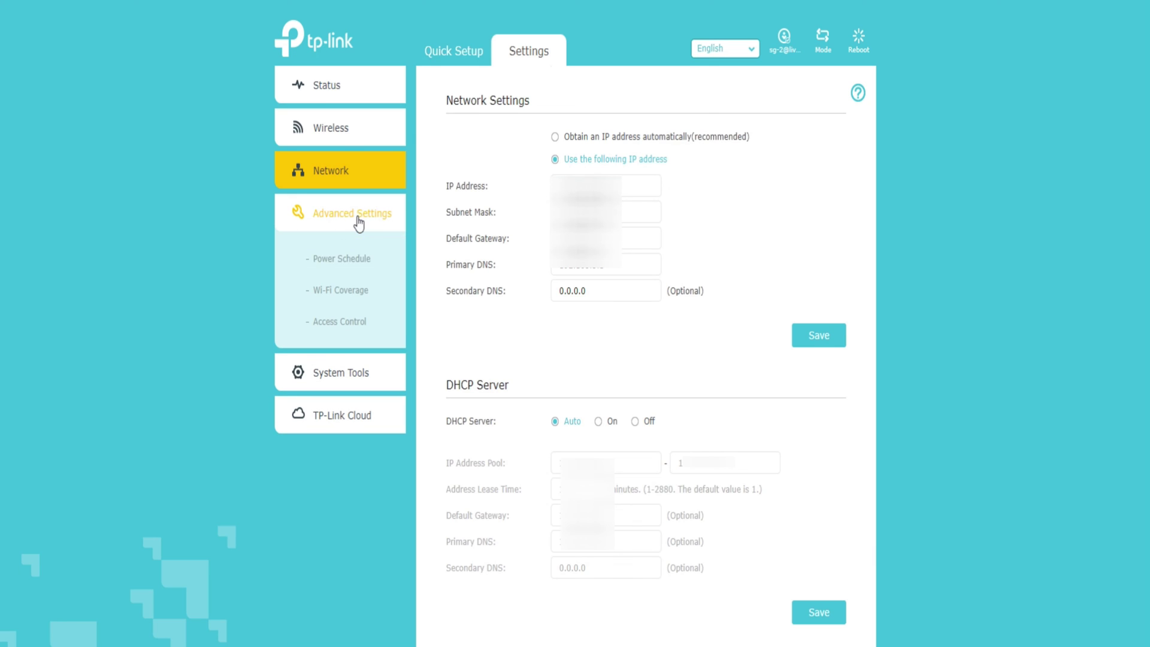
# - On the Power Schedule page, start a new schedule and cancel it
pyautogui.click(348, 260)
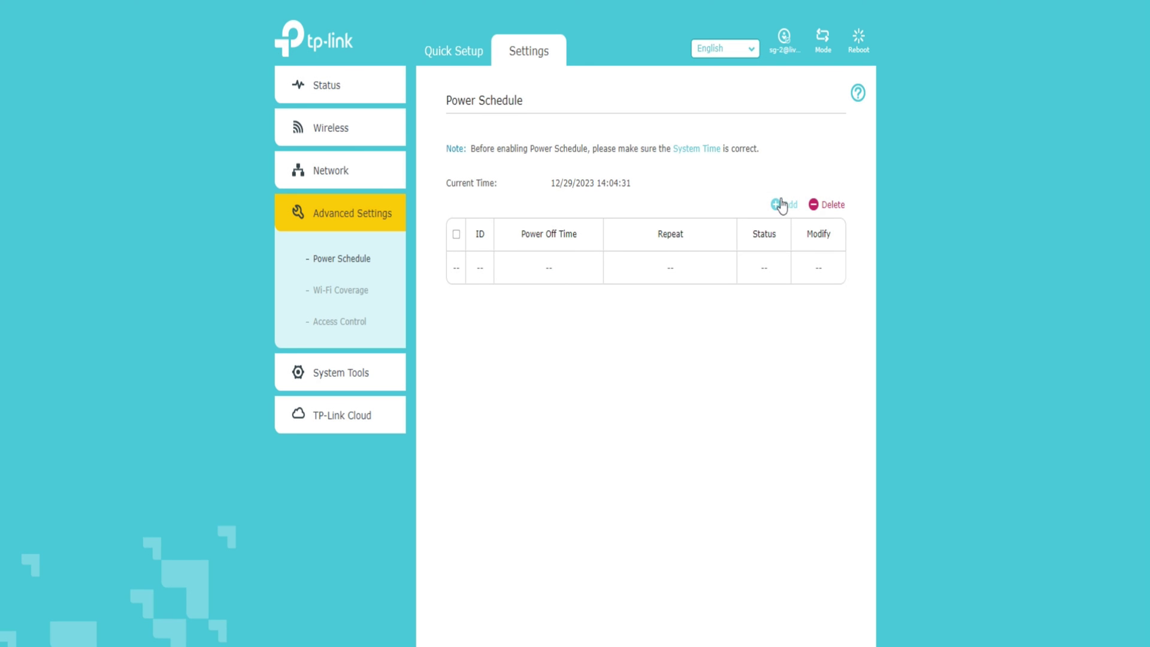
pyautogui.click(778, 205)
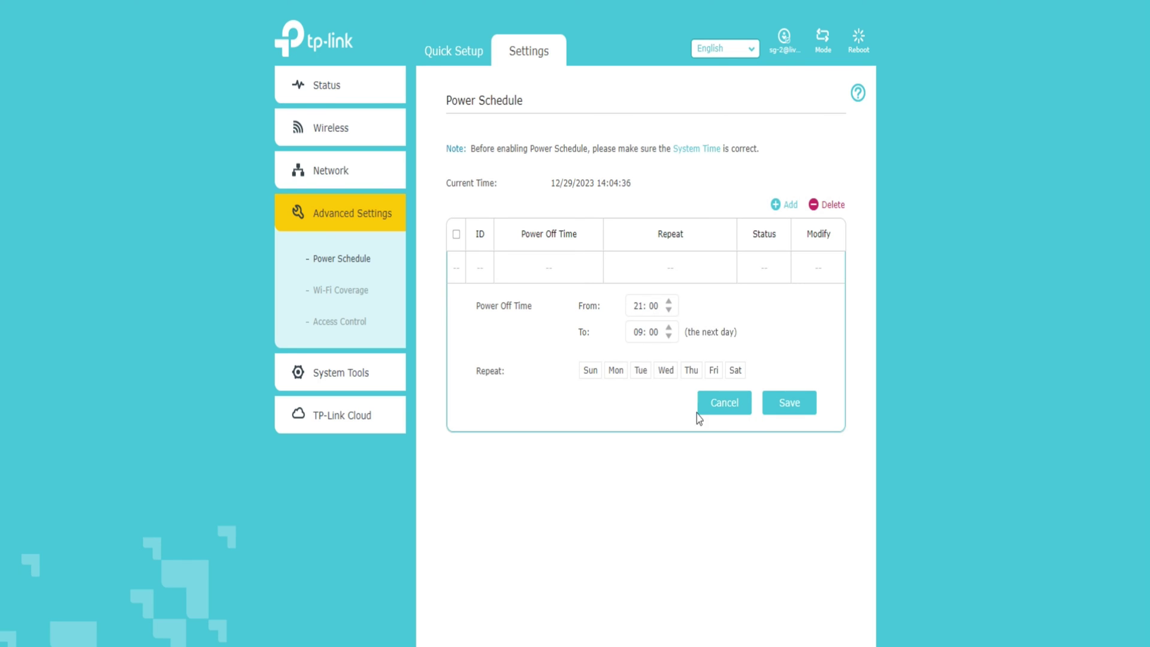
pyautogui.click(726, 407)
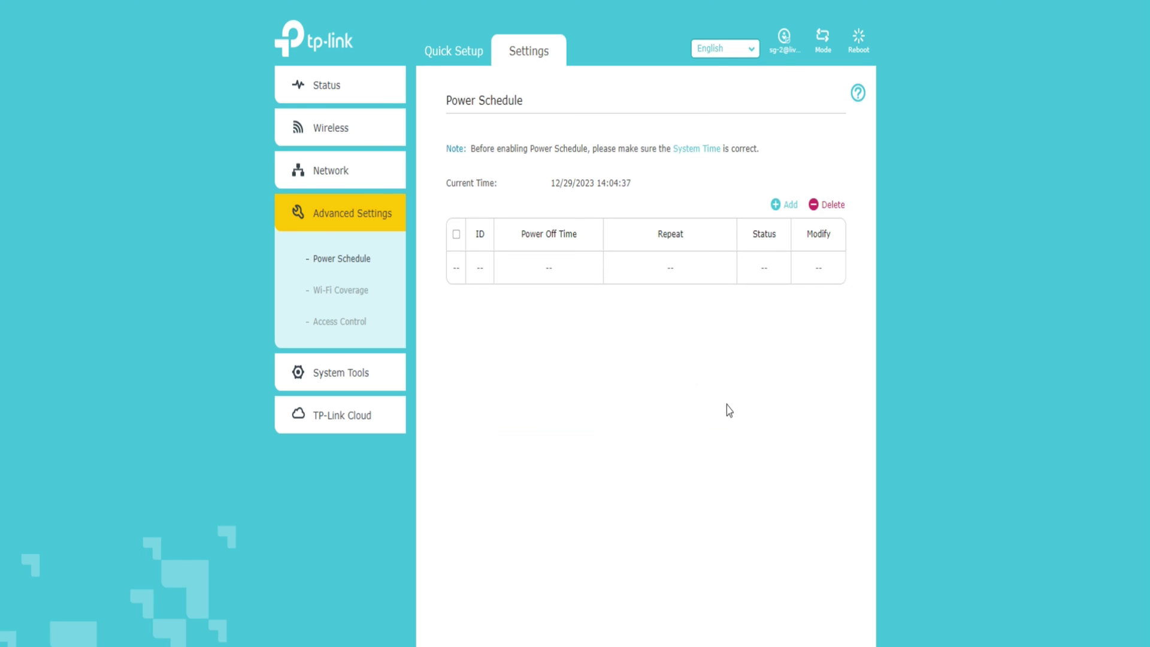
# - View Wi-Fi Coverage, toggle Access Control on and back off, then expand System Tools
pyautogui.click(337, 293)
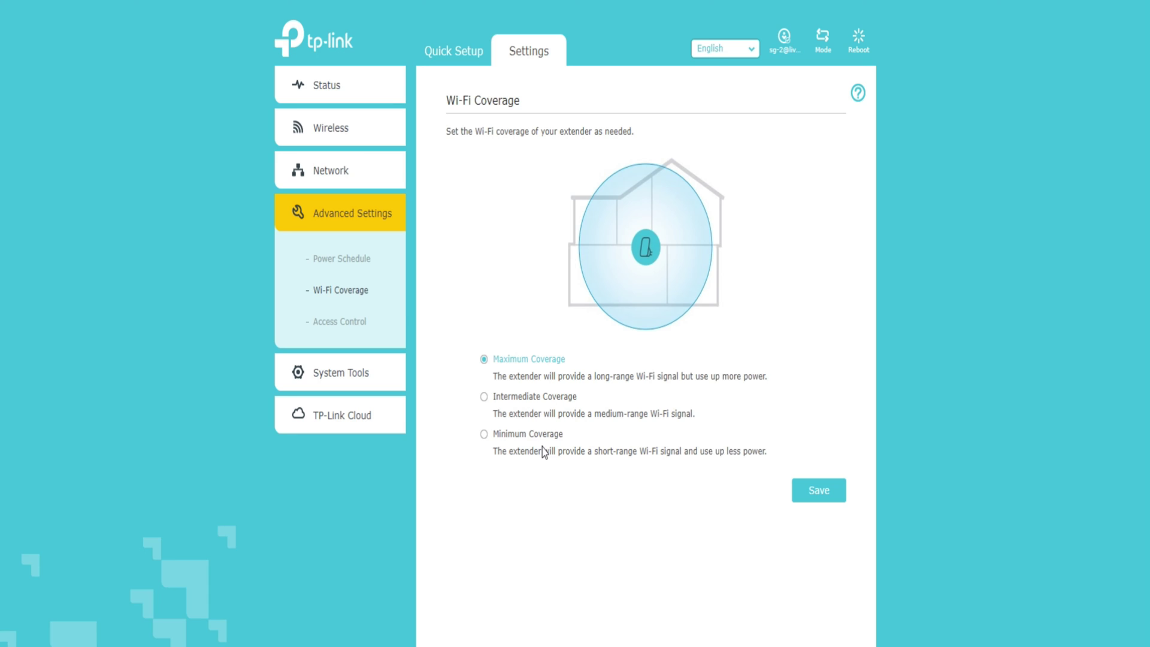
pyautogui.click(345, 323)
pyautogui.click(562, 138)
pyautogui.click(563, 139)
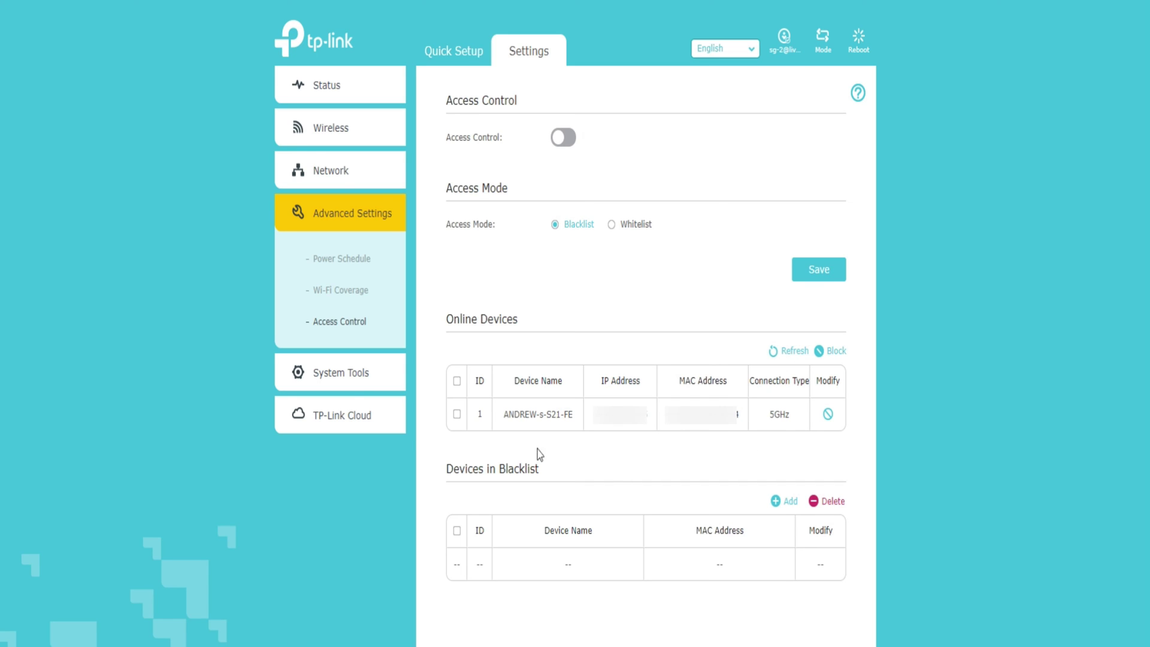
pyautogui.click(353, 376)
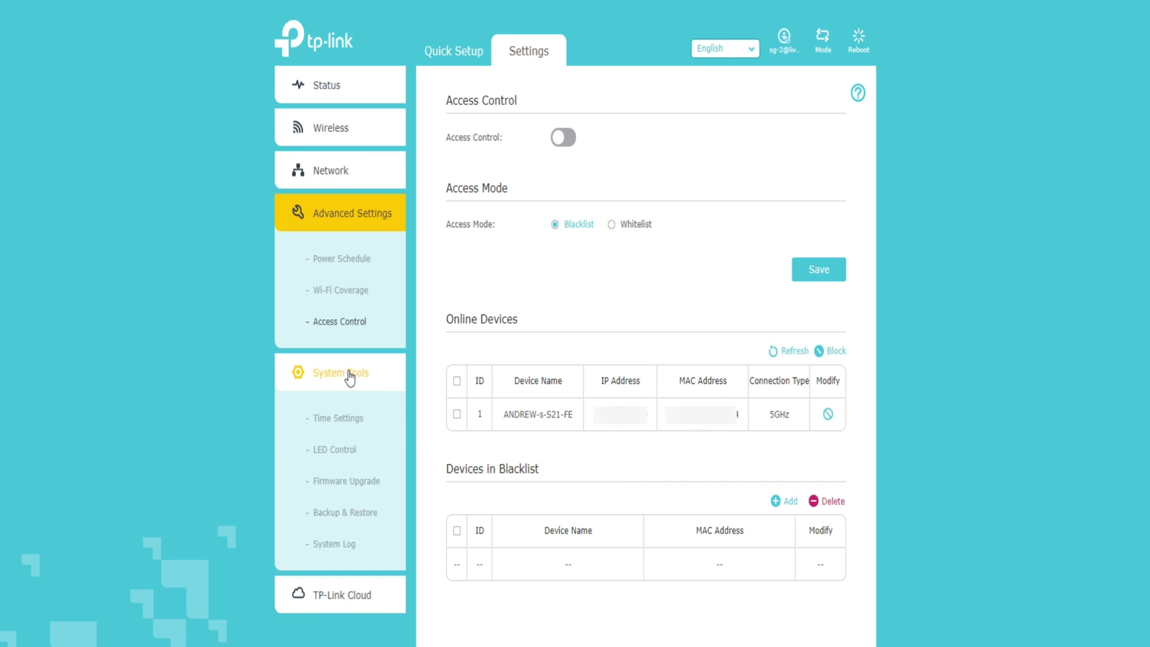
# - Review the Time Settings, LED Control, Firmware Upgrade and Backup & Restore pages
pyautogui.click(347, 421)
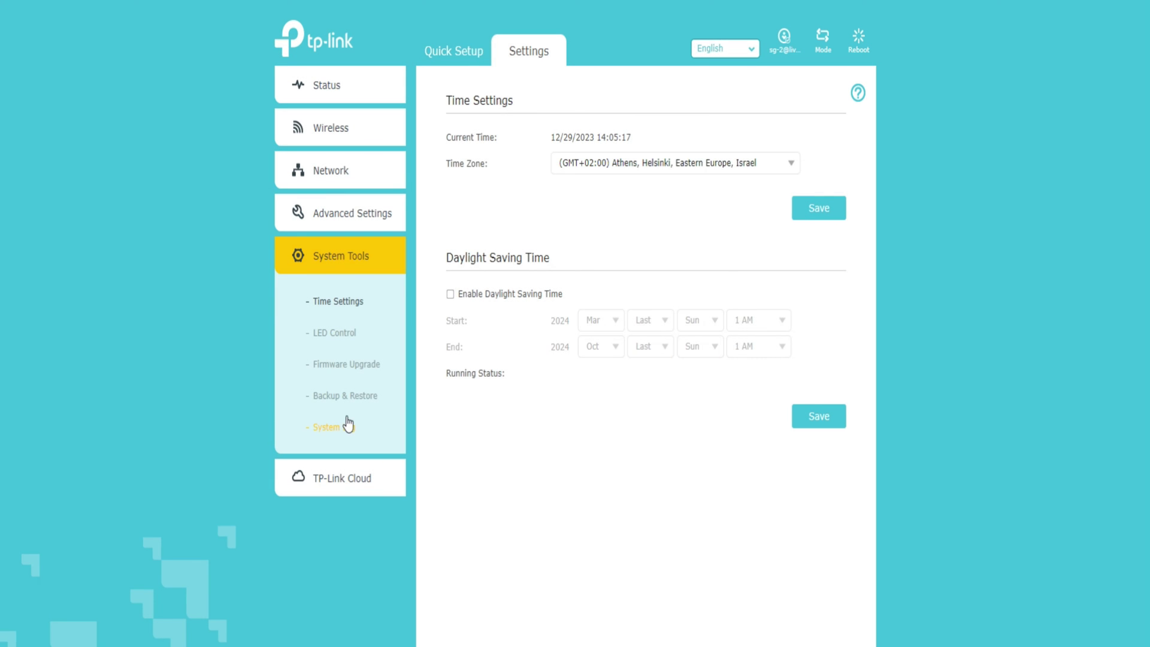
pyautogui.click(346, 338)
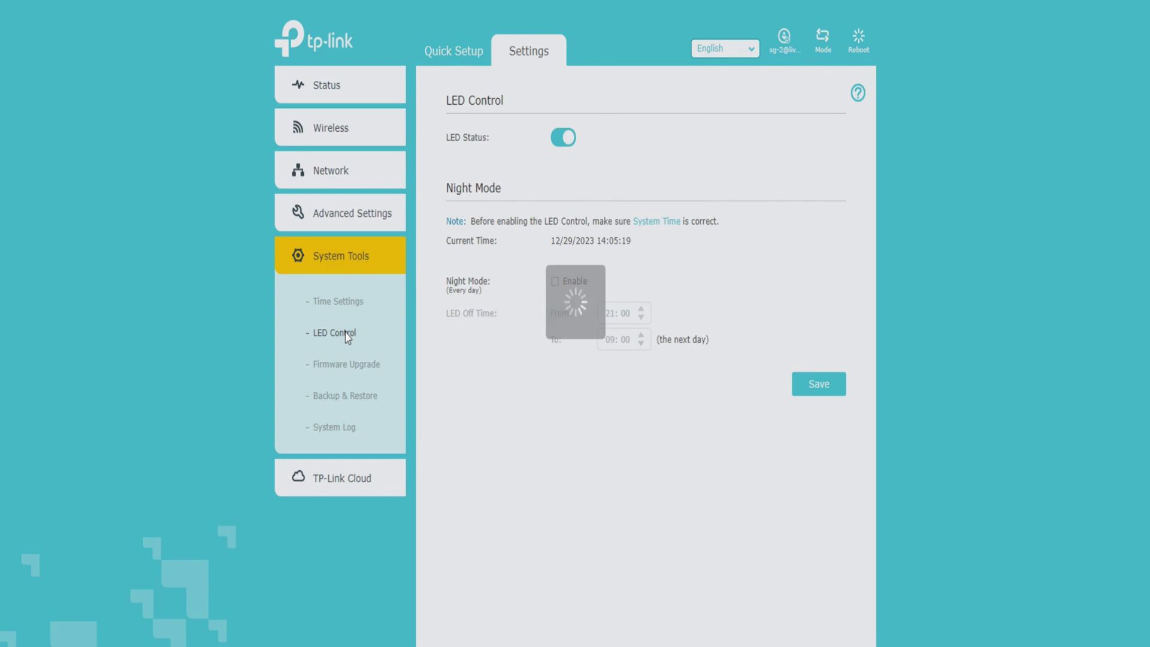
pyautogui.click(351, 370)
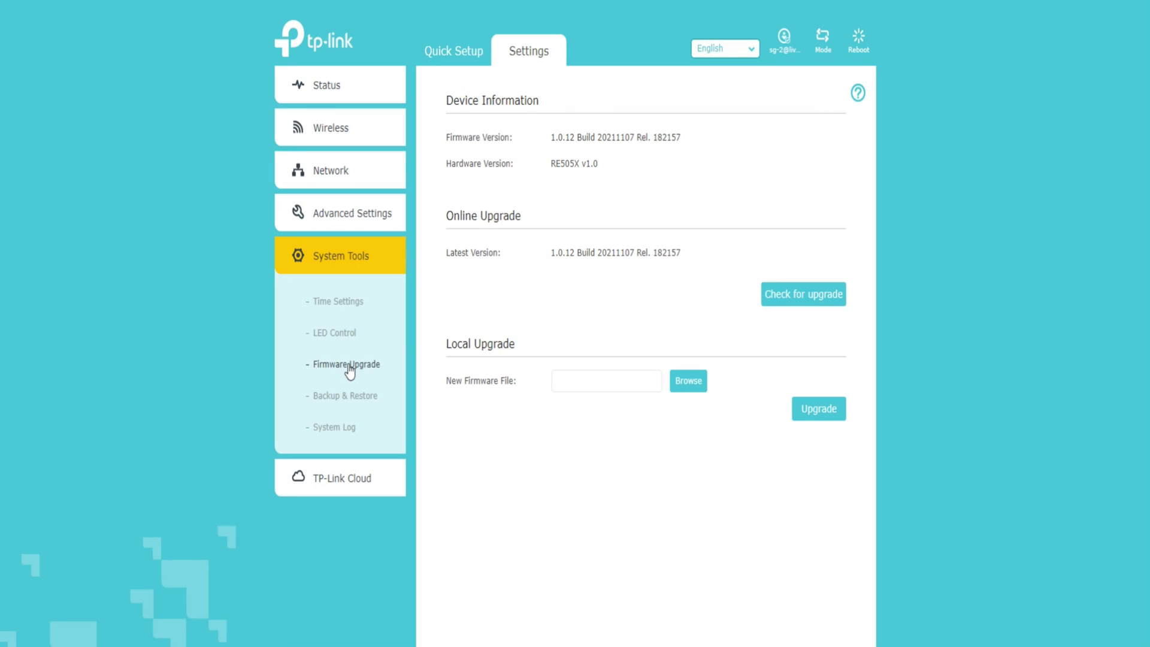
pyautogui.click(355, 401)
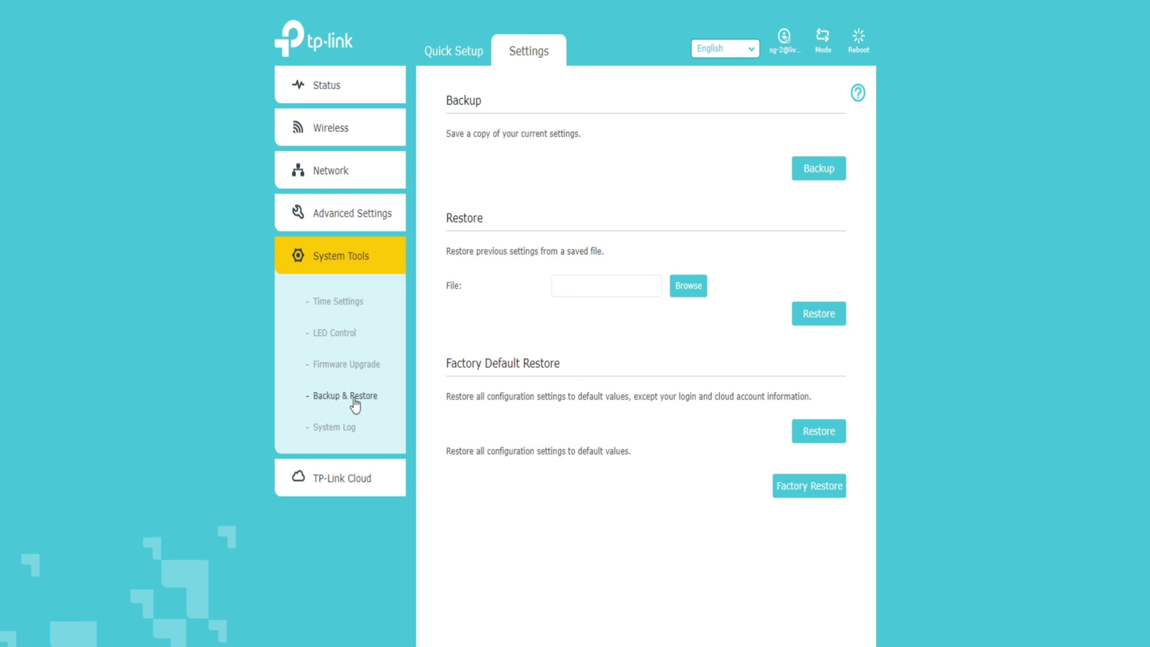
# - Scroll through the System Log, then view the TP-Link Cloud account page
pyautogui.click(329, 430)
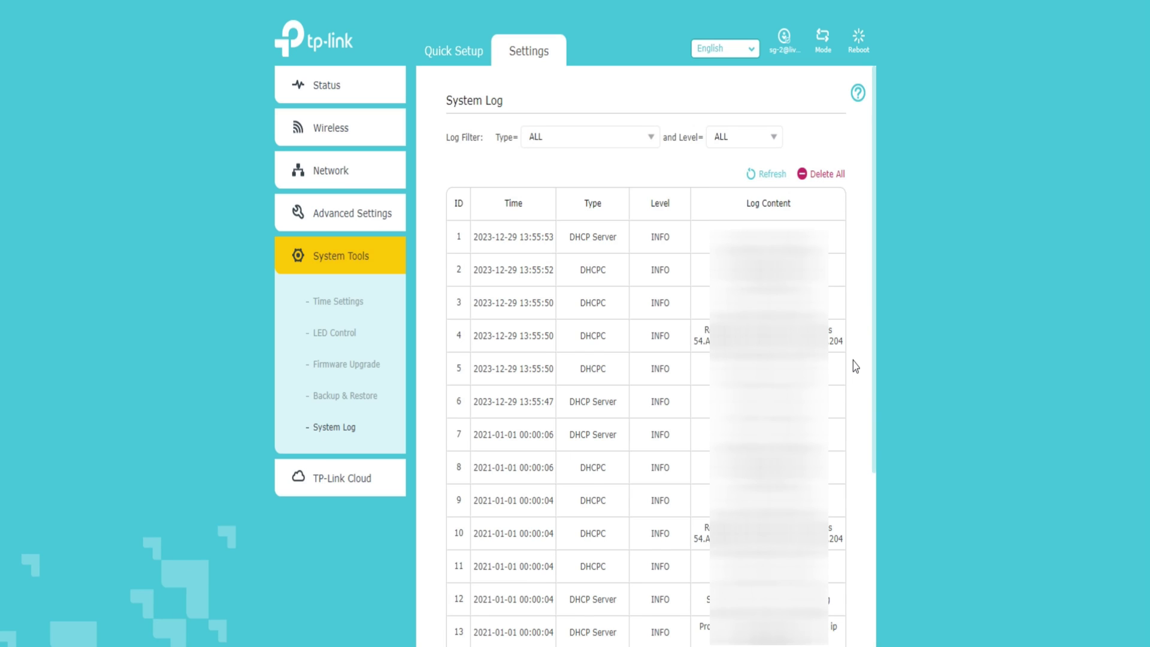
pyautogui.scroll(-5, 853, 367)
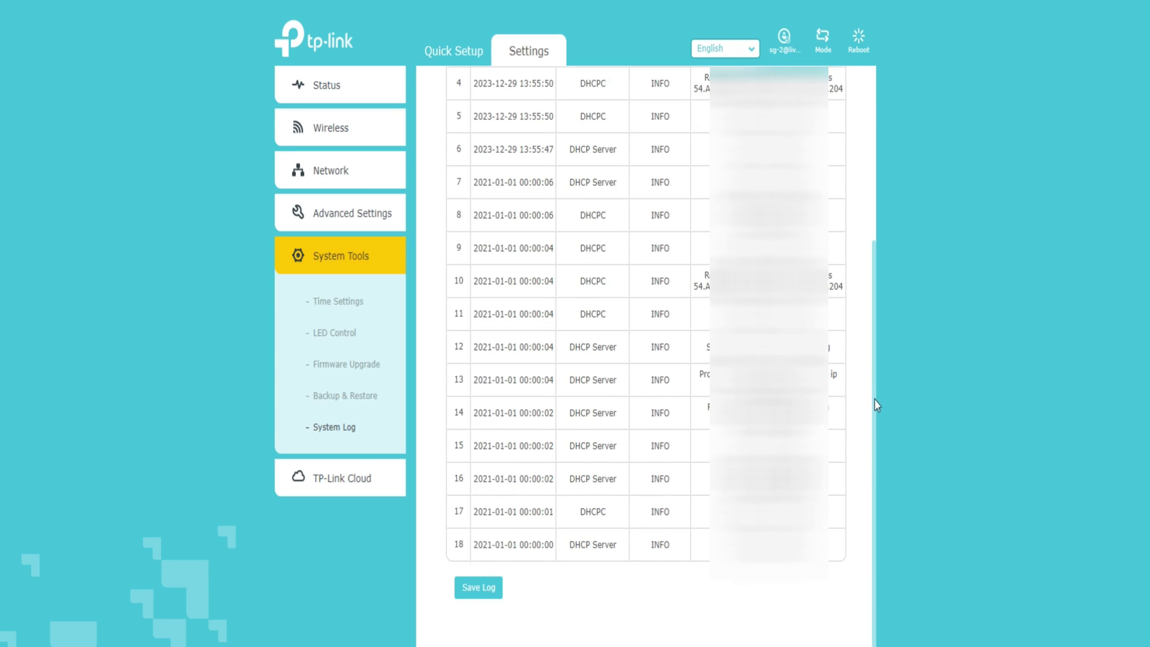
pyautogui.click(332, 486)
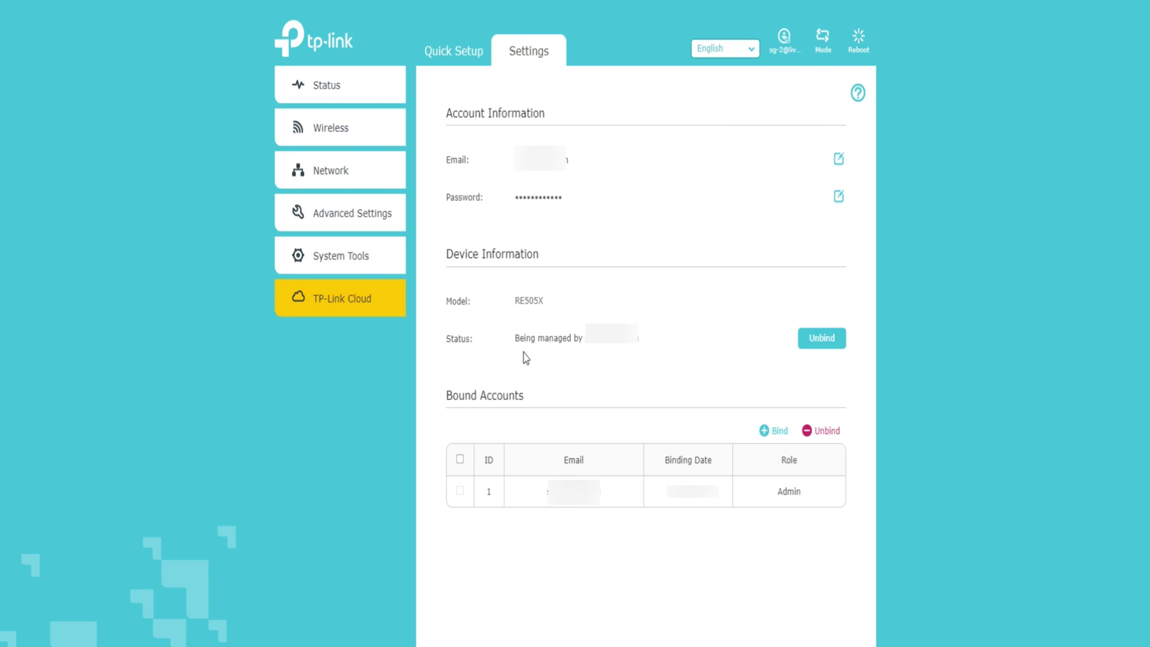
# - Expand the Wireless section in the side menu
pyautogui.click(350, 135)
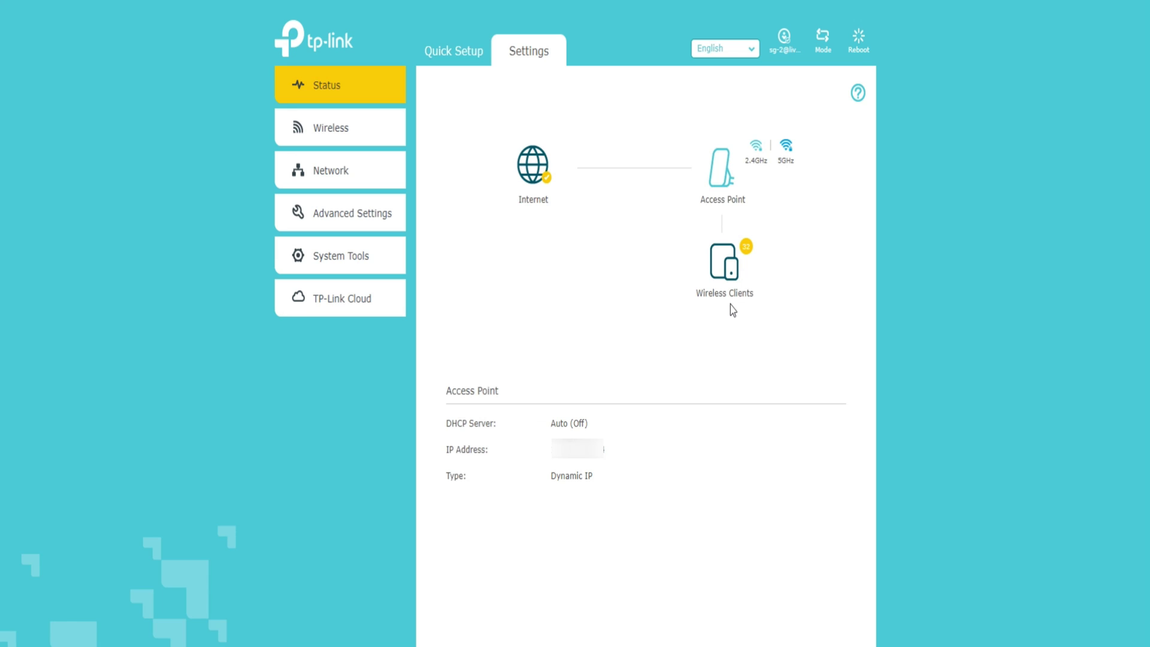
# - Browse the Wireless Clients table of 32 devices, then expand Advanced Settings
pyautogui.click(725, 279)
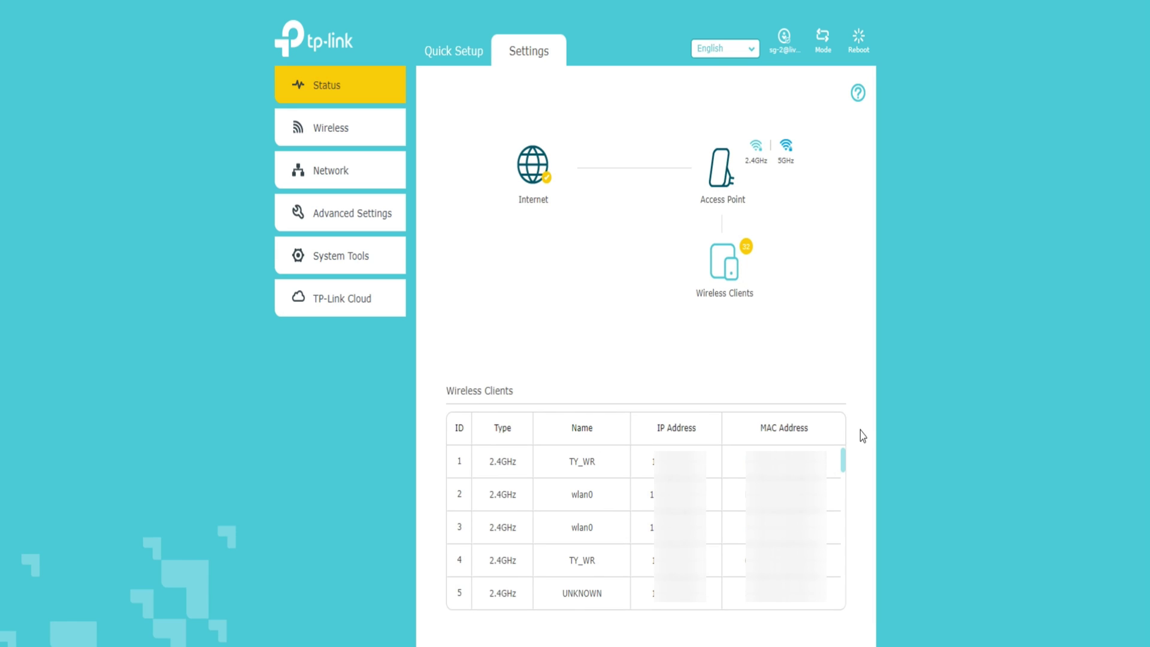
pyautogui.scroll(-1, 860, 429)
pyautogui.scroll(-4, 839, 459)
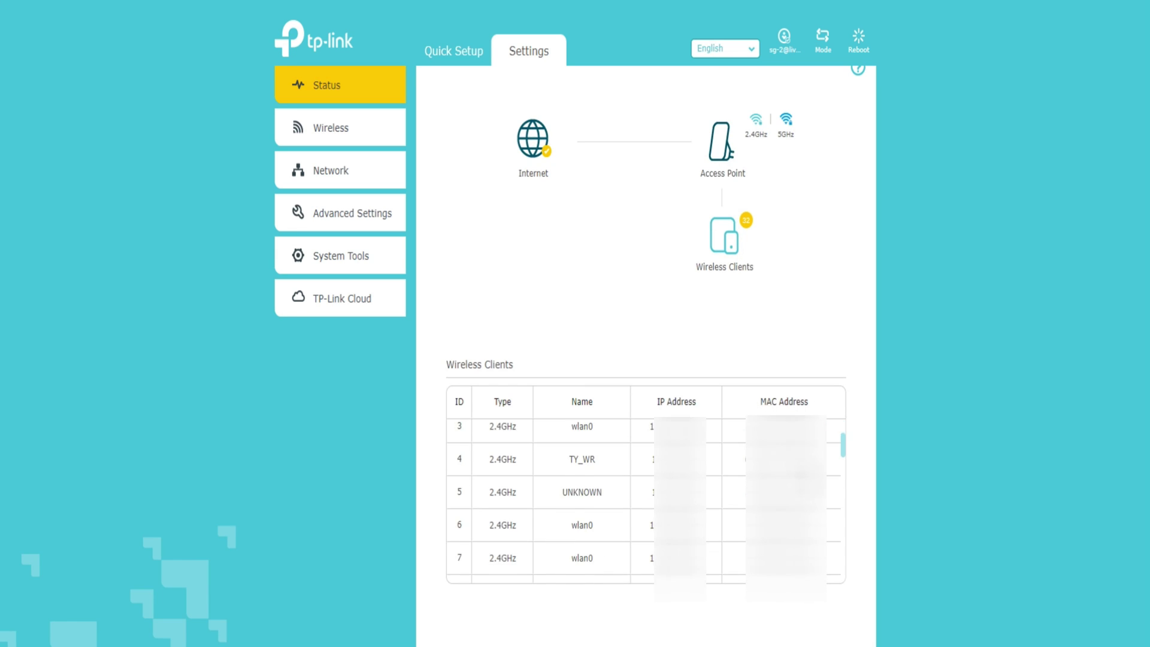
pyautogui.scroll(-10, 646, 500)
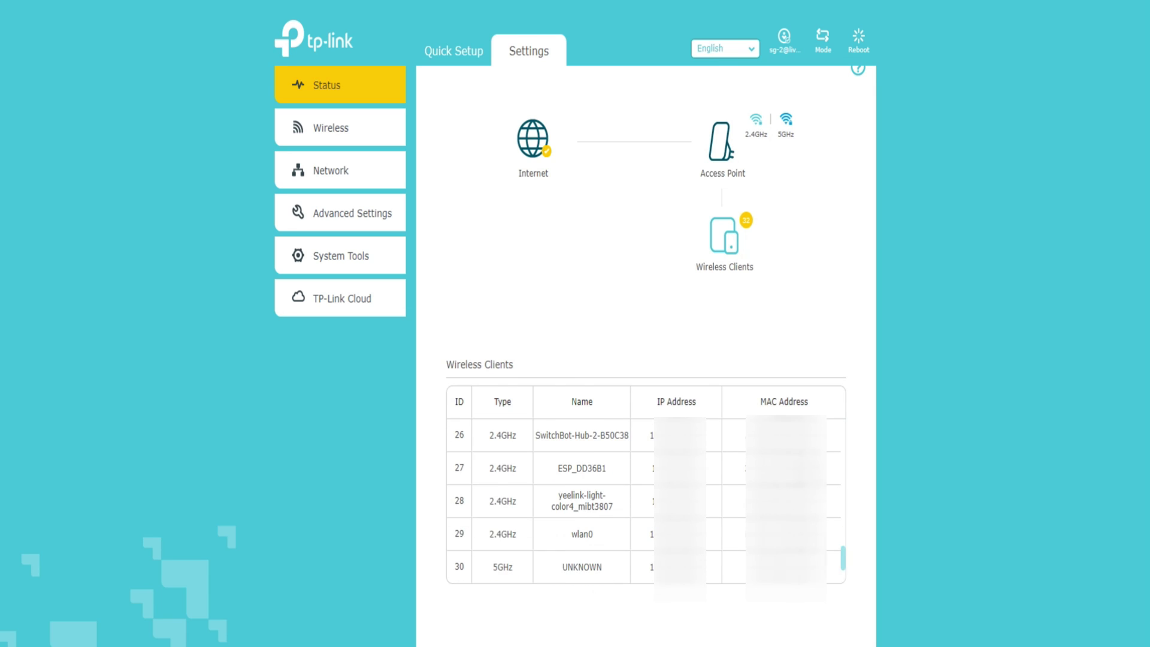
pyautogui.scroll(13, 646, 500)
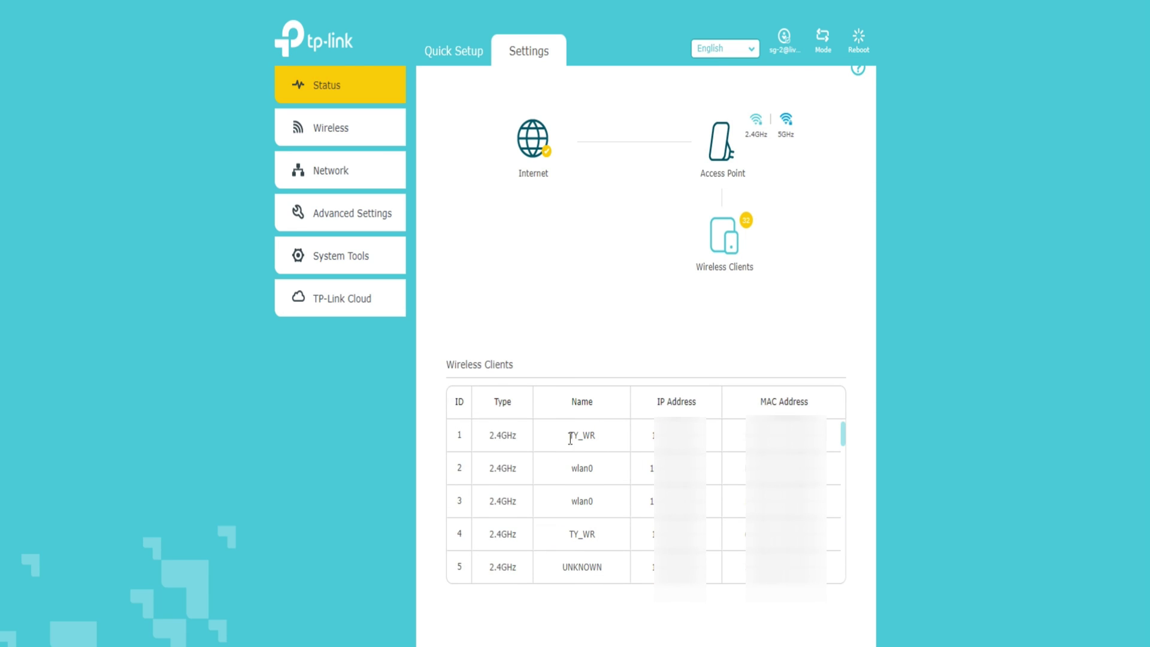
pyautogui.scroll(-13, 647, 501)
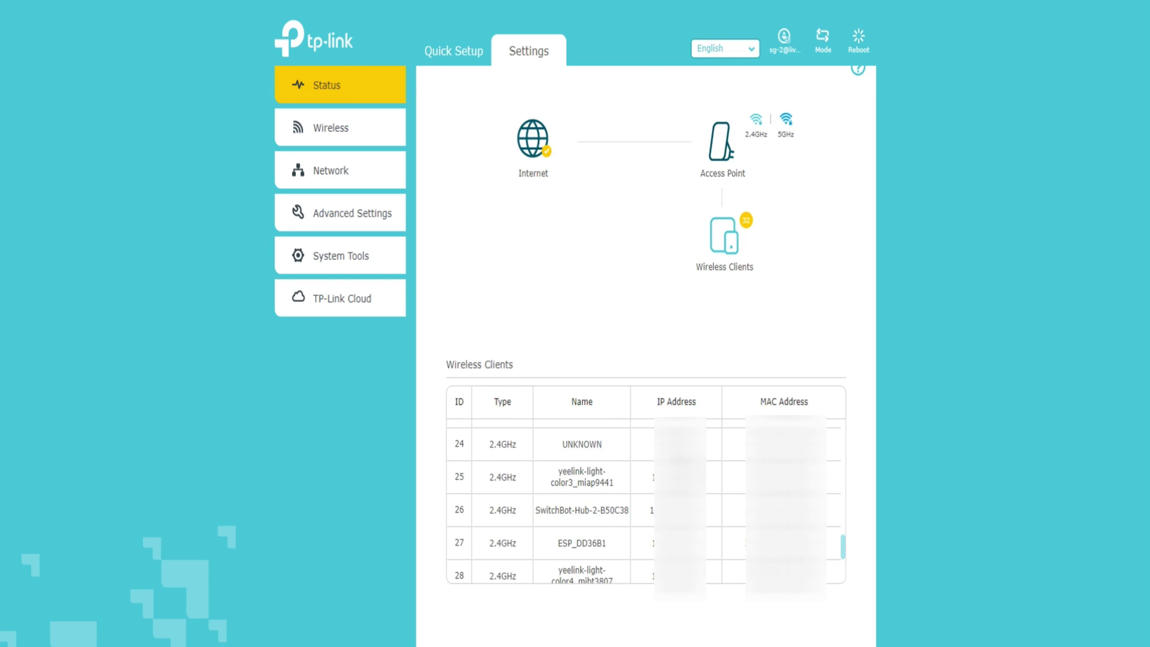
pyautogui.click(367, 221)
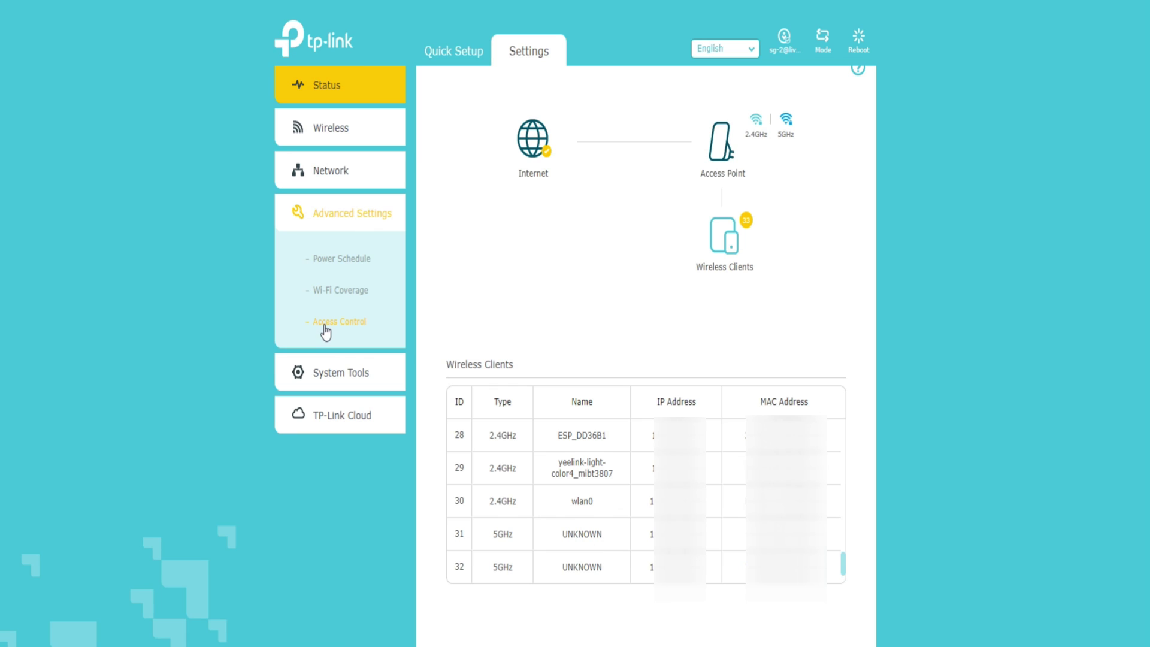
# - In Access Control, scroll to Devices in Blacklist and edit net_a1_5CCE's entry
pyautogui.click(324, 326)
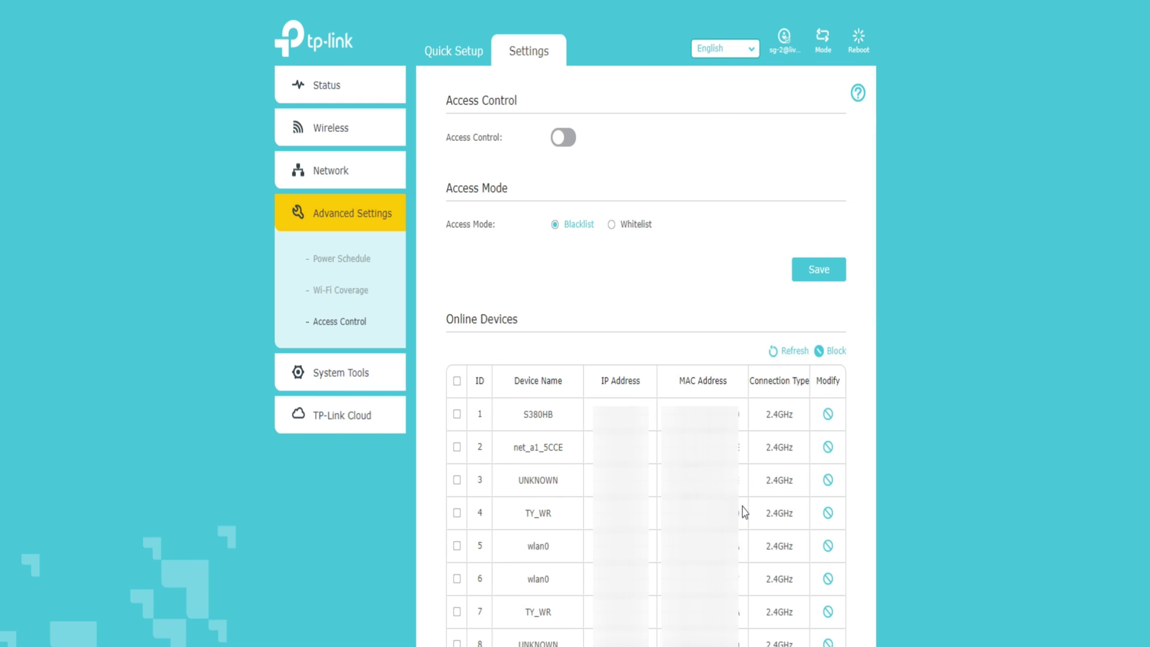
pyautogui.scroll(-15, 742, 507)
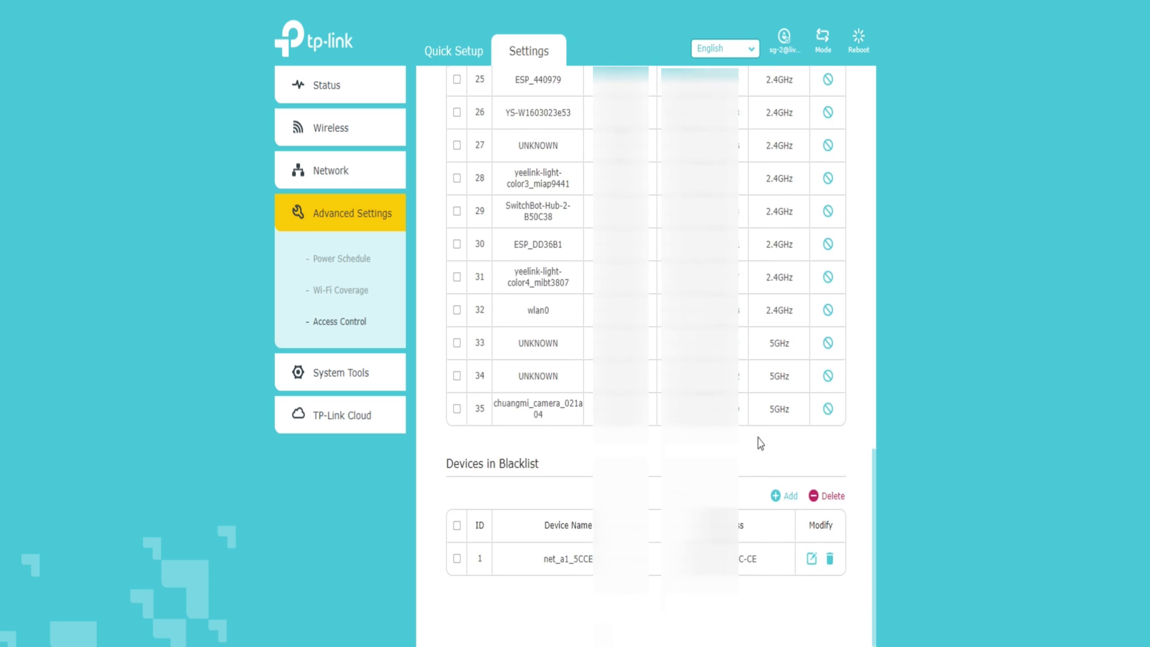
pyautogui.scroll(-1, 760, 443)
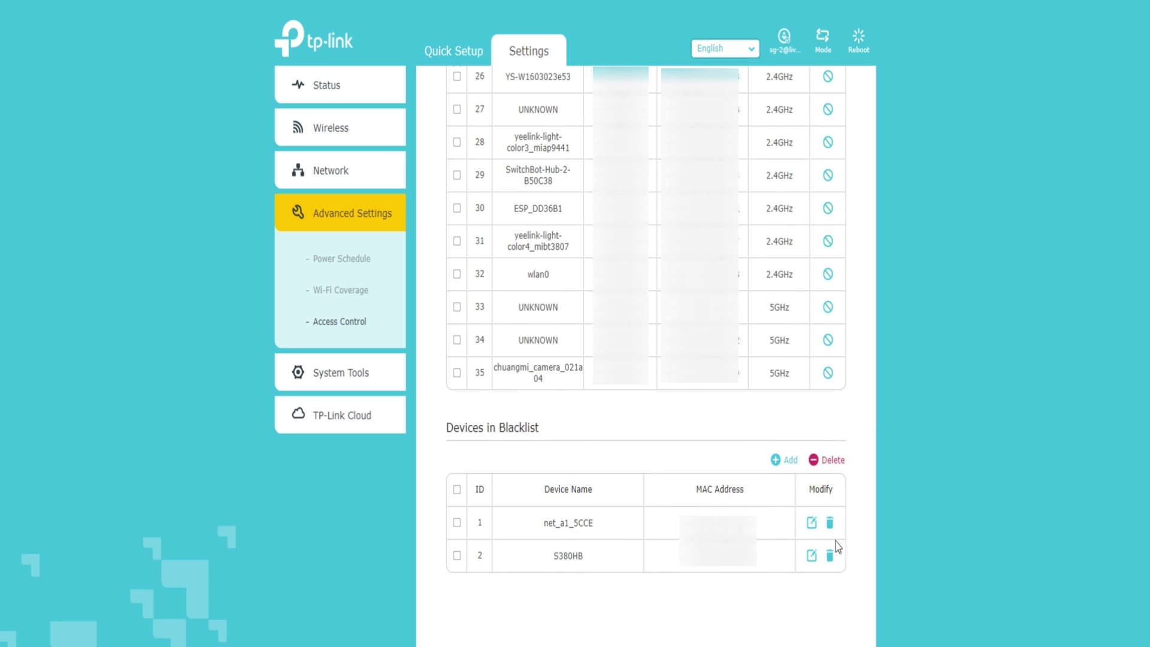
pyautogui.click(812, 523)
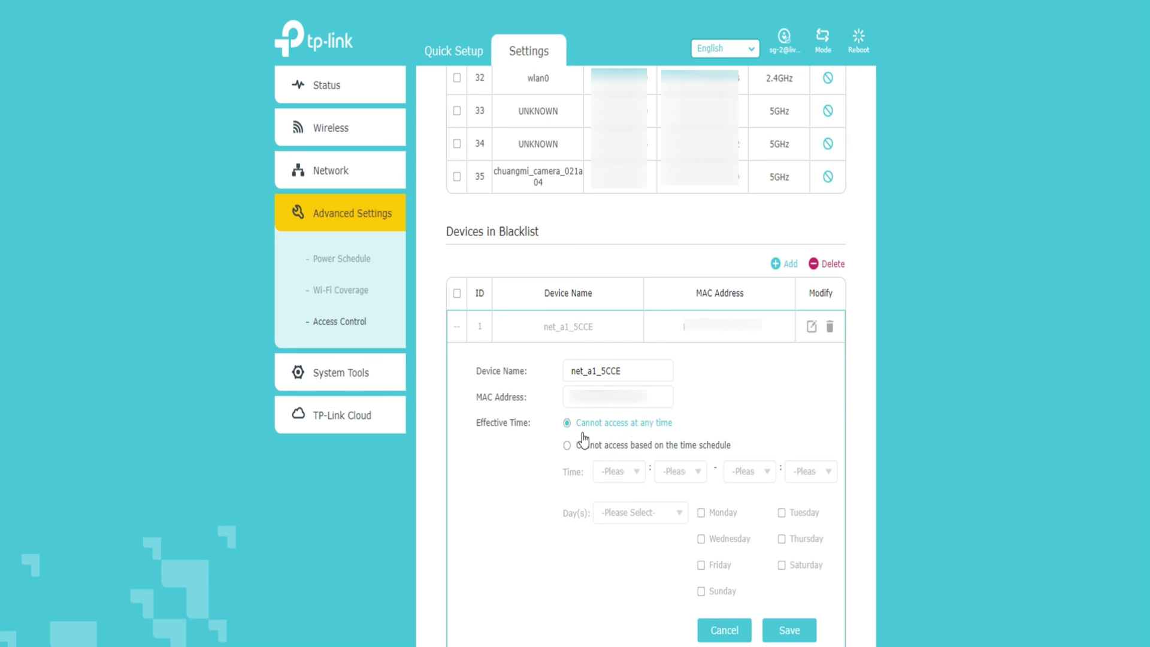
# - Switch net_a1_5CCE to schedule-based blocking from 01:29 to 19:19
pyautogui.click(566, 445)
pyautogui.click(617, 473)
pyautogui.click(616, 525)
pyautogui.click(698, 474)
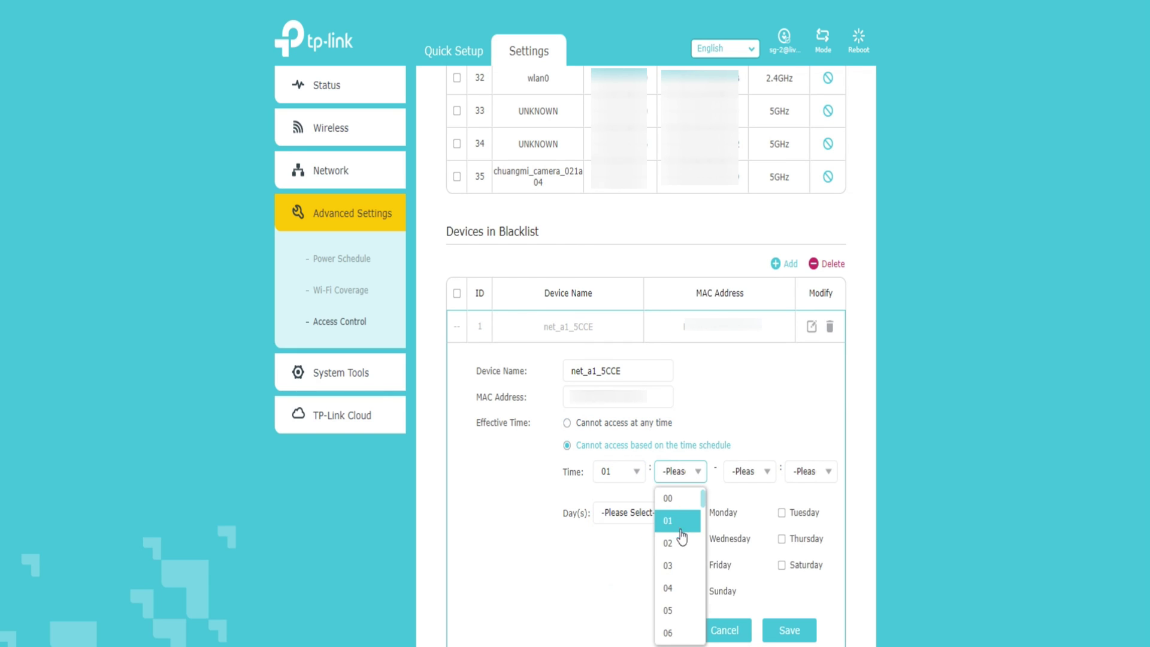
pyautogui.scroll(-5, 681, 565)
pyautogui.click(682, 562)
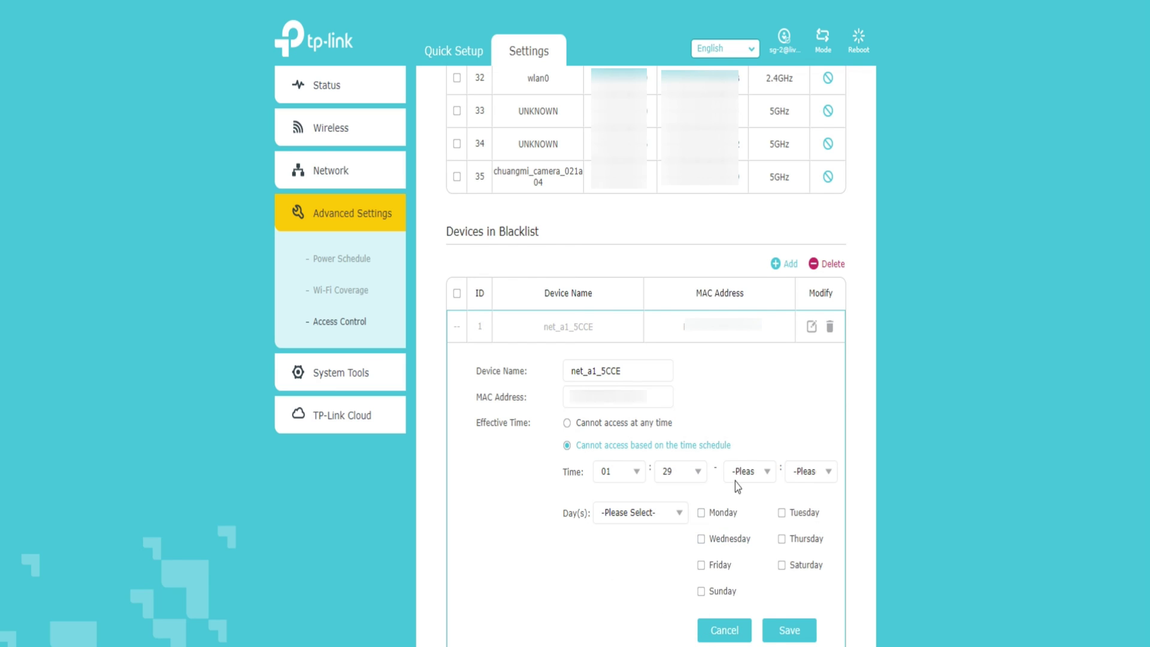
pyautogui.click(739, 479)
pyautogui.scroll(-5, 748, 563)
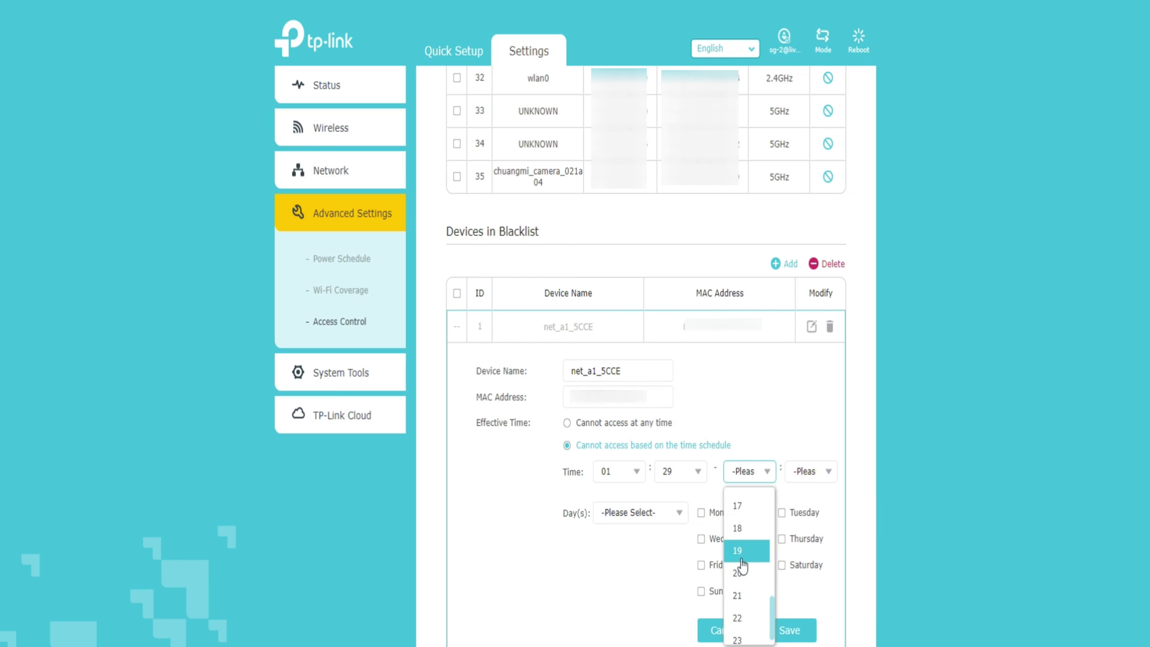
pyautogui.click(742, 550)
pyautogui.click(810, 471)
pyautogui.scroll(-5, 803, 550)
pyautogui.click(803, 546)
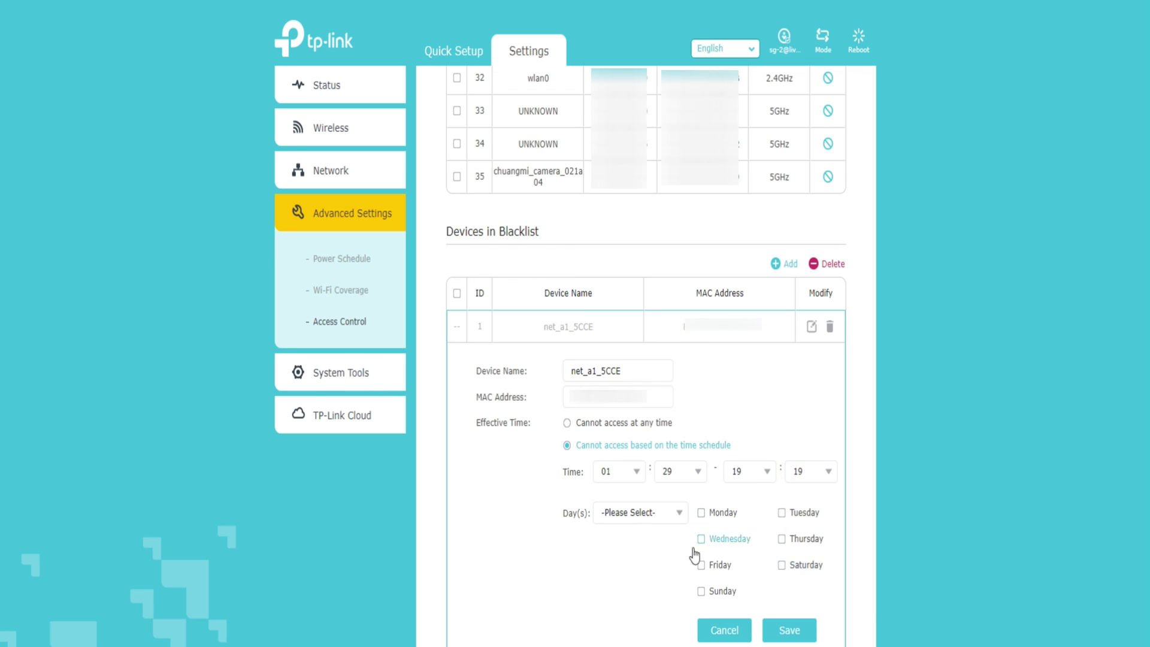
# - Set the block days to Custom with Friday and Saturday
pyautogui.click(624, 516)
pyautogui.click(623, 540)
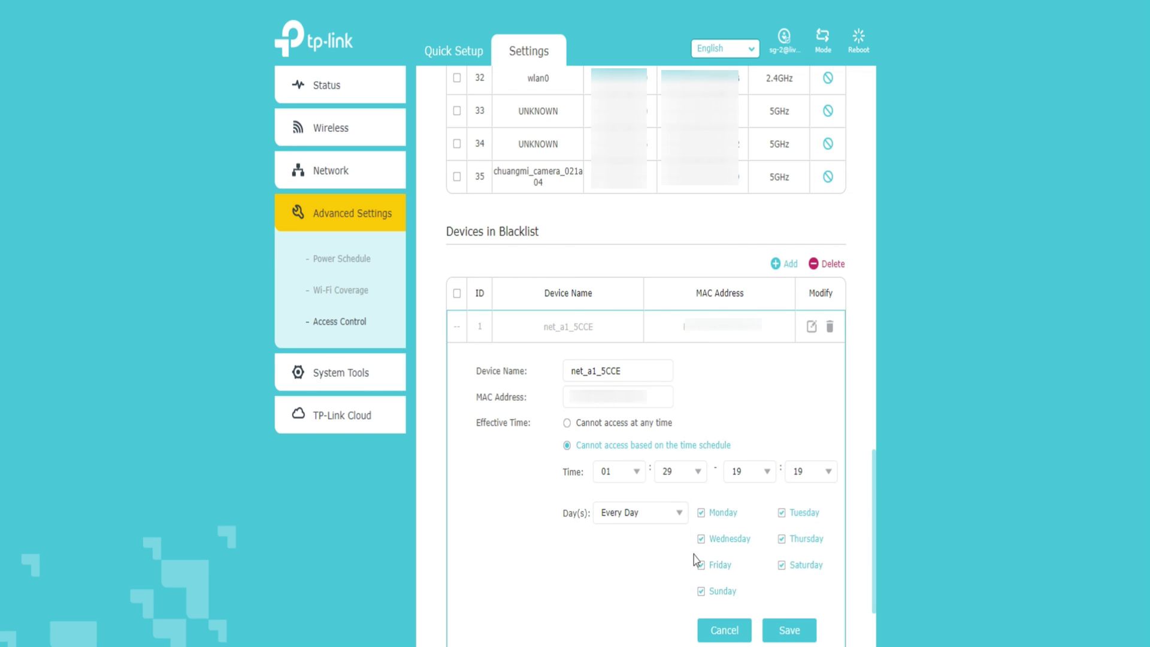
pyautogui.click(679, 513)
pyautogui.click(628, 566)
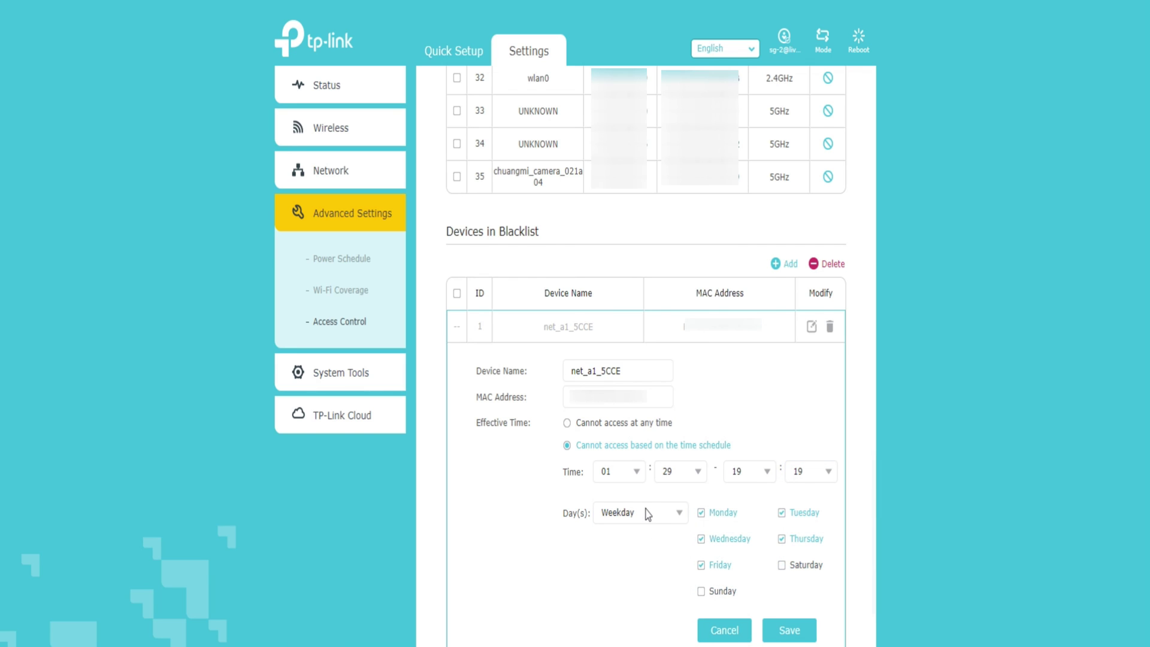
pyautogui.click(646, 514)
pyautogui.click(640, 588)
pyautogui.click(650, 517)
pyautogui.click(639, 606)
pyautogui.click(702, 565)
pyautogui.click(781, 564)
# - Save the schedule, then delete net_a1_5CCE and S380HB from the blacklist
pyautogui.click(790, 629)
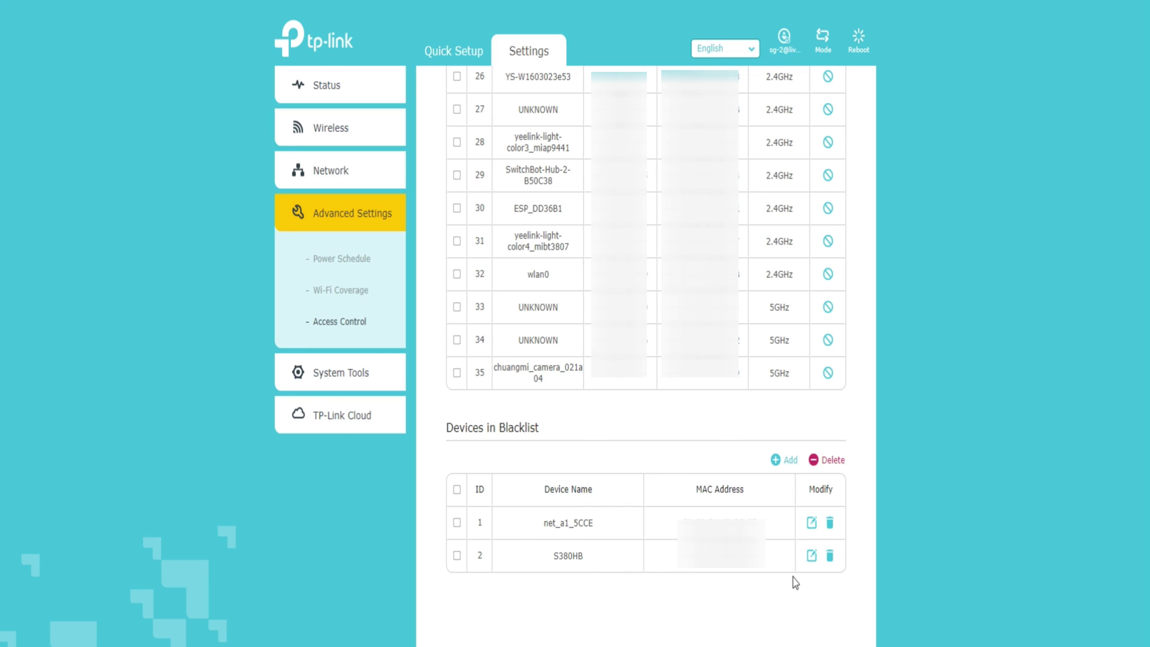
pyautogui.click(830, 524)
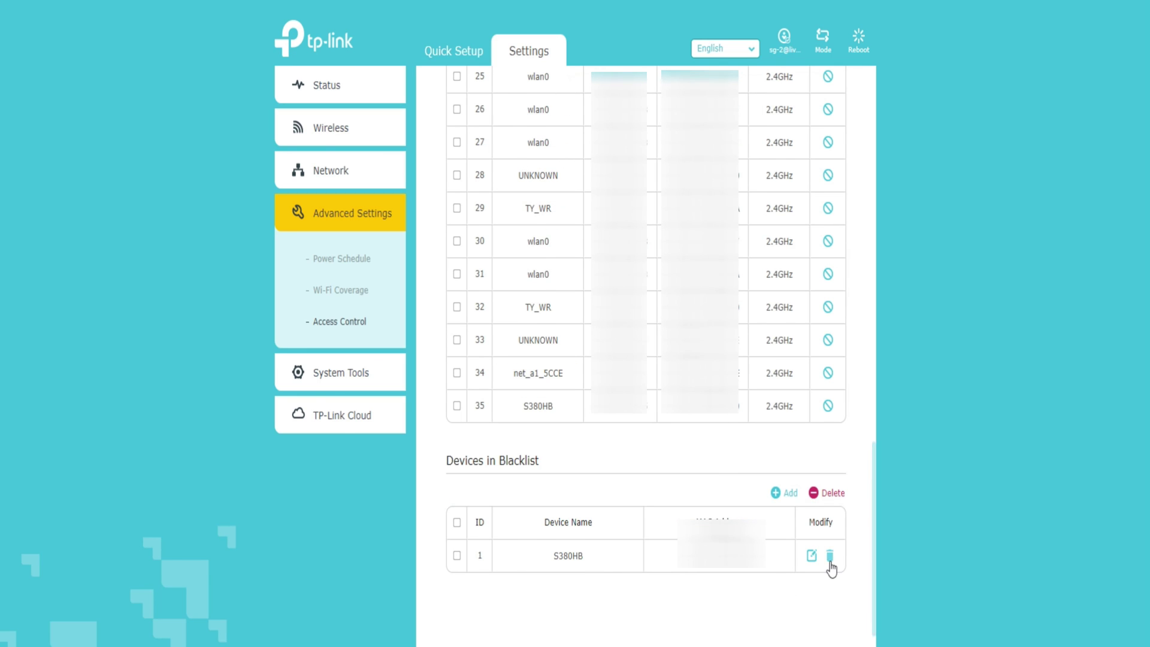
pyautogui.click(830, 557)
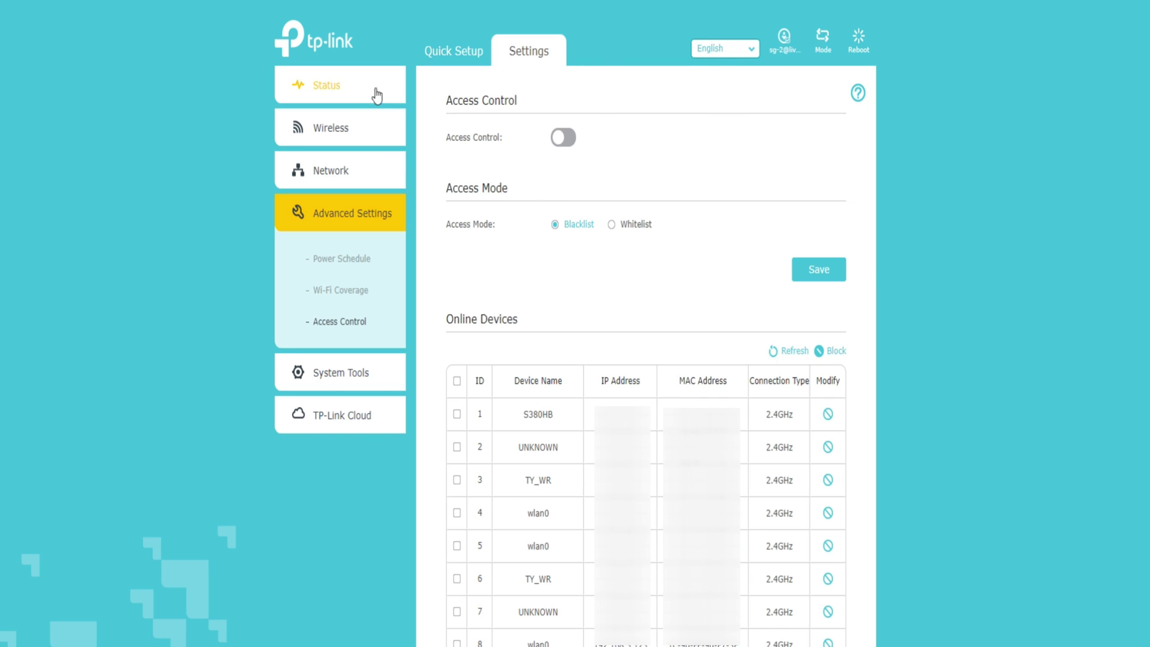
# - Return to the Status overview page
pyautogui.click(337, 89)
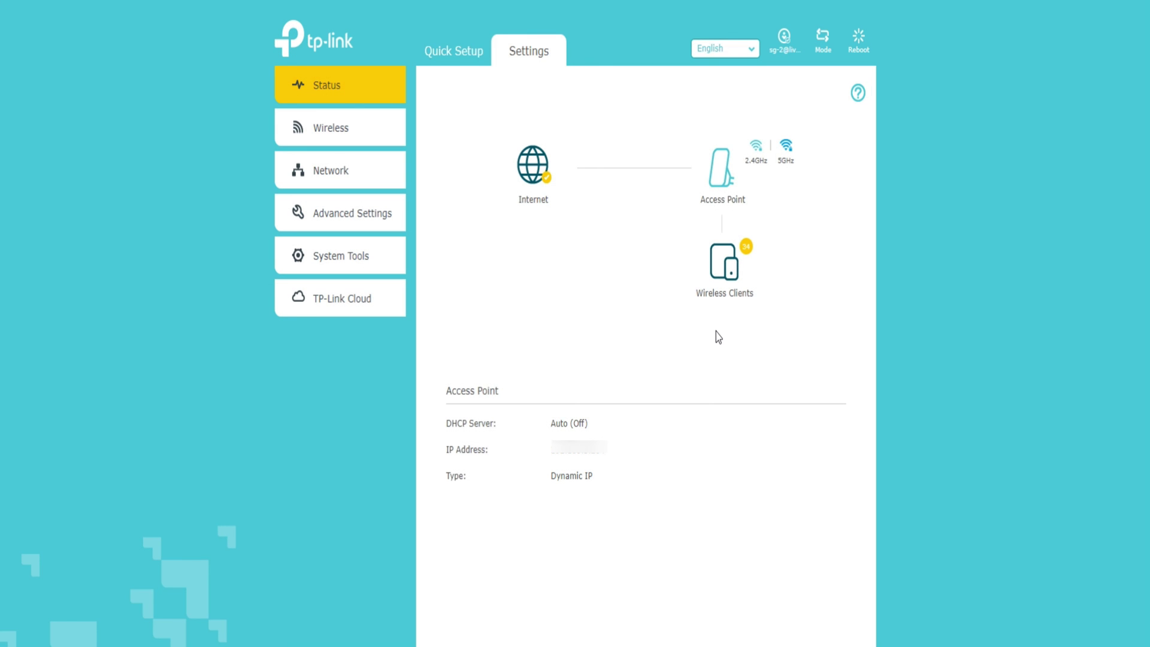